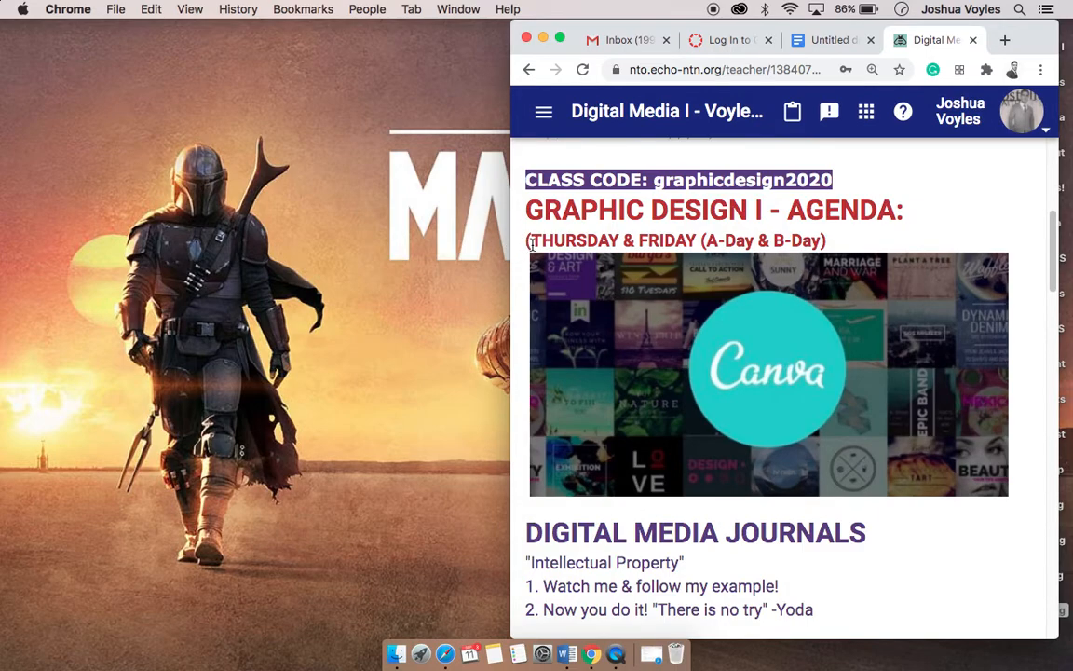
Step: Widen and reposition the browser window, and open the CANVA POSTER DESIGN! activity in the Digital Media I course
{"action": "left_click_drag", "start_coordinate": [512, 246], "coordinate": [380, 228]}
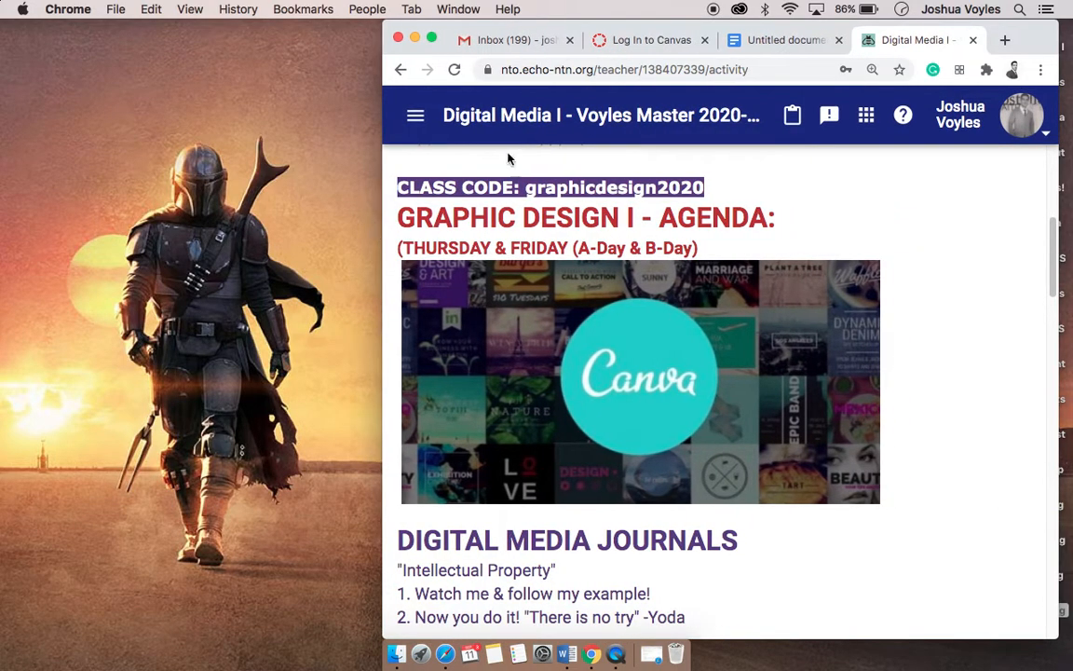
{"action": "left_click_drag", "start_coordinate": [1032, 40], "coordinate": [867, 34]}
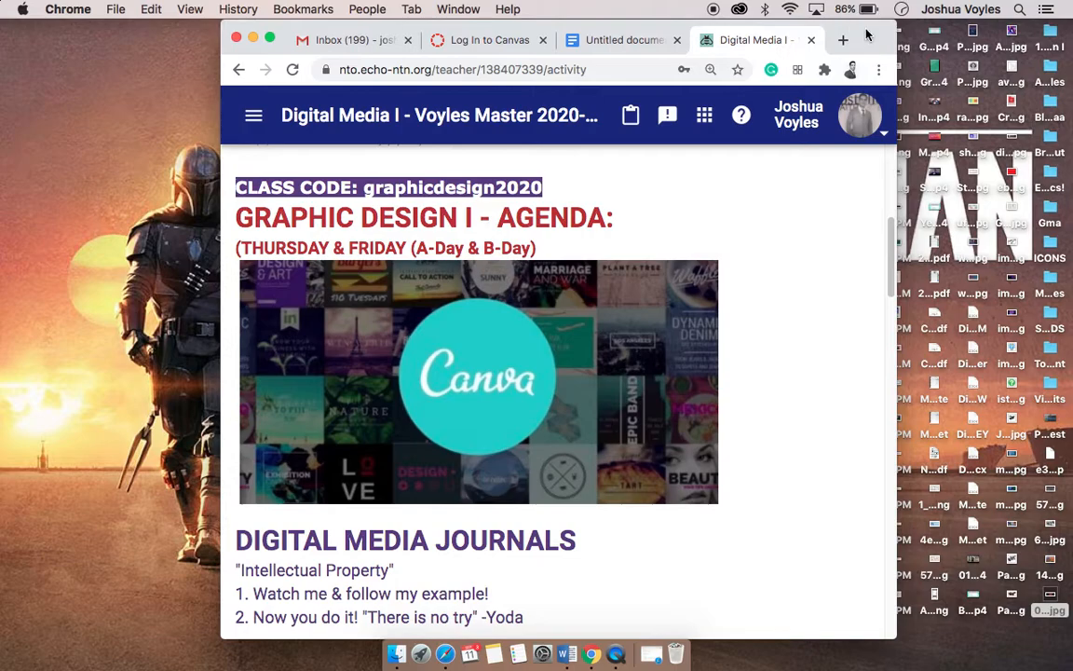
{"action": "left_click_drag", "start_coordinate": [893, 242], "coordinate": [878, 514]}
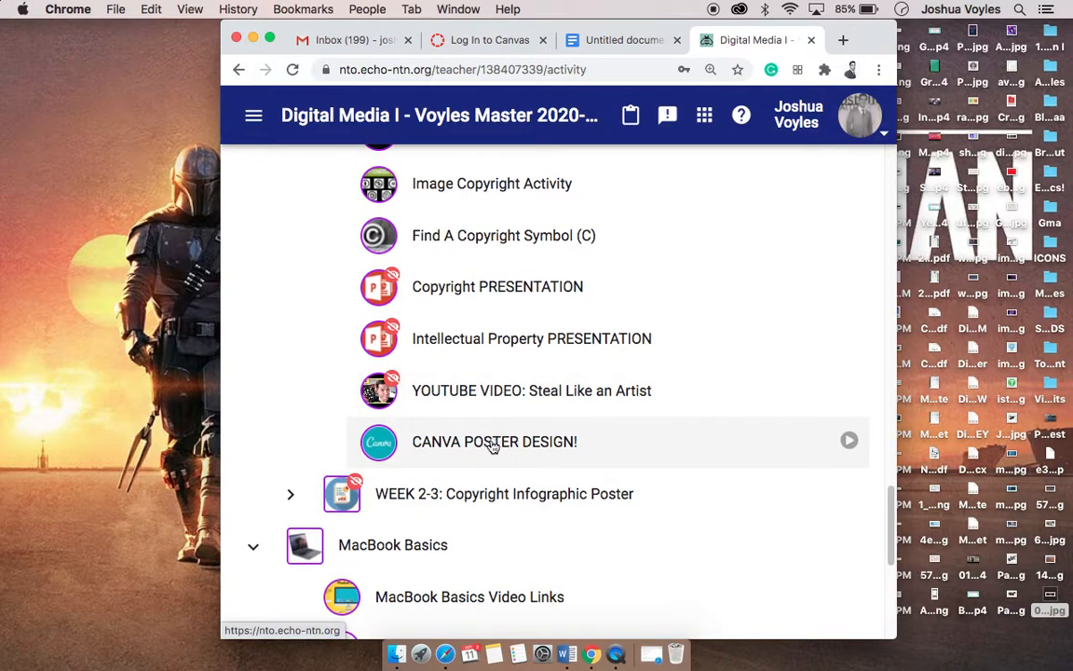
{"action": "left_click_drag", "start_coordinate": [483, 448], "coordinate": [486, 446]}
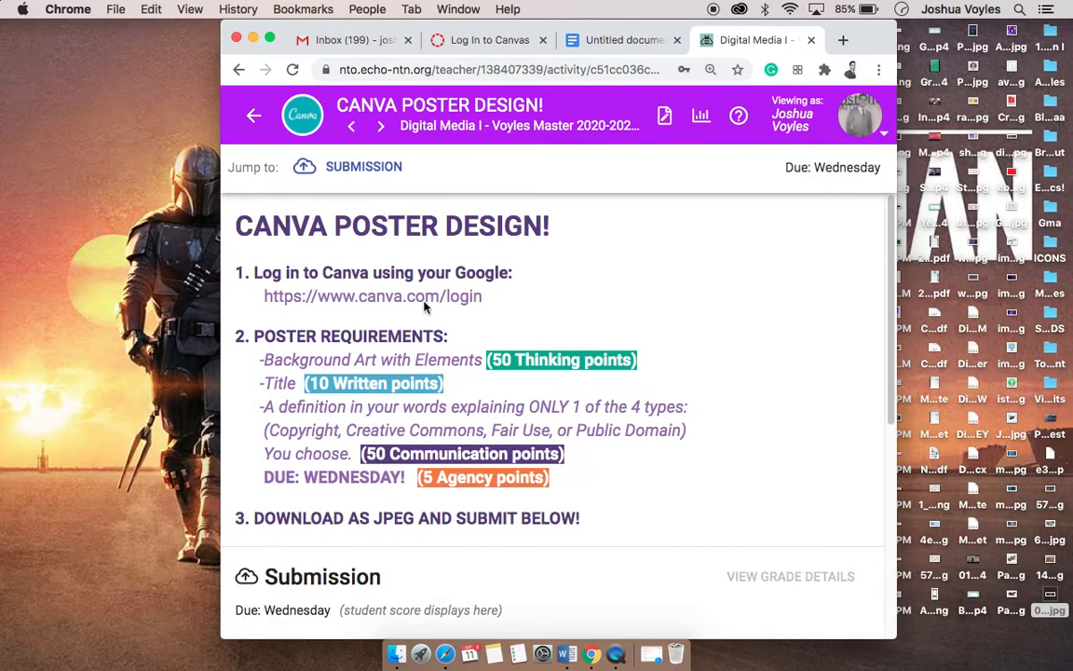
Step: Return to the course agenda and open the canva.com/login link under CANVA DESIGN LESSON 1 in a new tab
{"action": "left_click", "coordinate": [254, 116]}
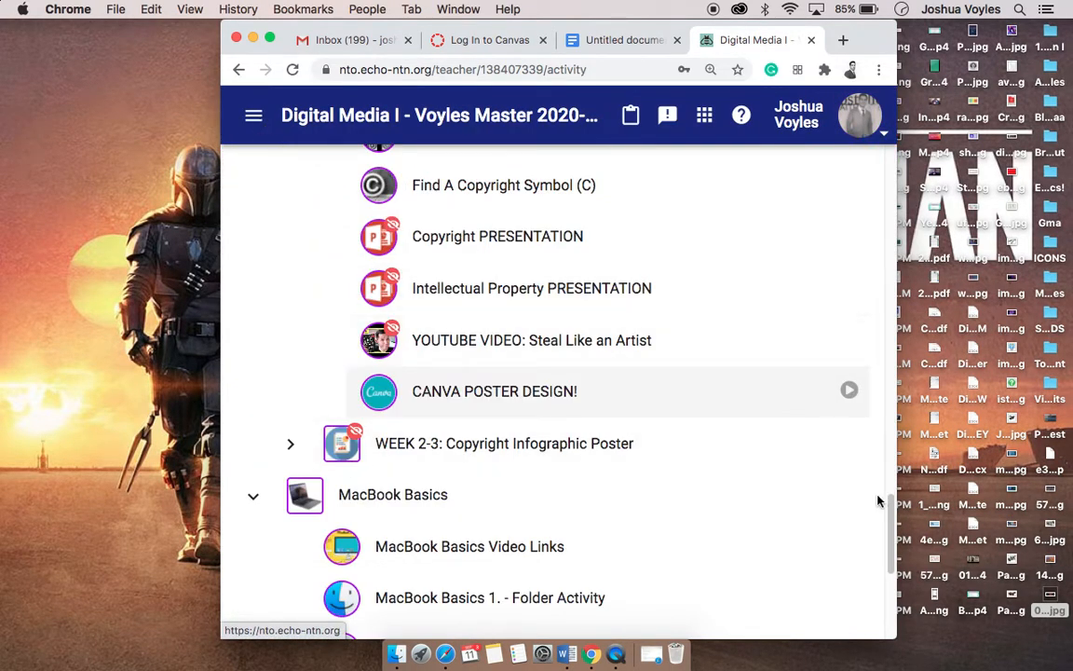
{"action": "scroll", "coordinate": [898, 491], "scroll_direction": "up", "scroll_amount": 2}
{"action": "left_click_drag", "start_coordinate": [898, 491], "coordinate": [874, 314]}
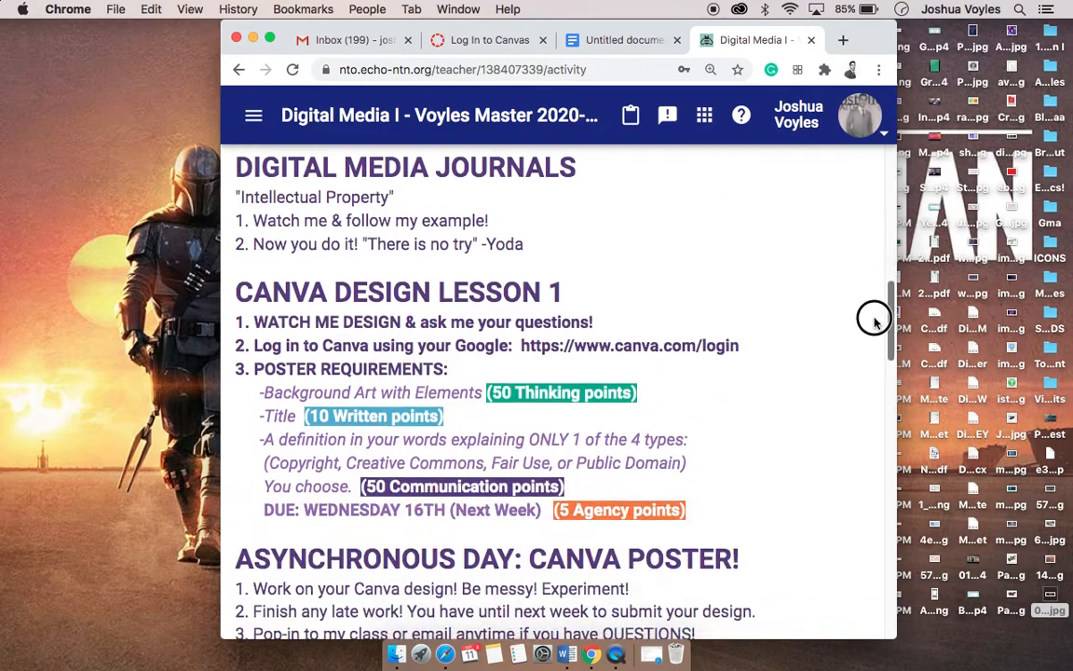
{"action": "right_click", "coordinate": [626, 356]}
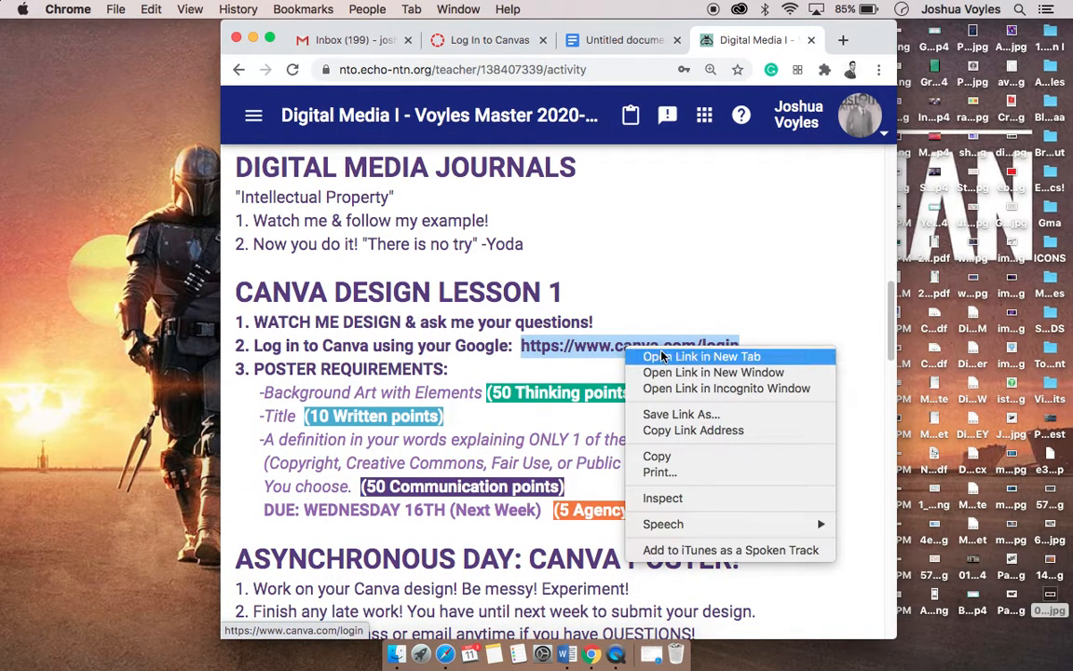
{"action": "left_click", "coordinate": [664, 357]}
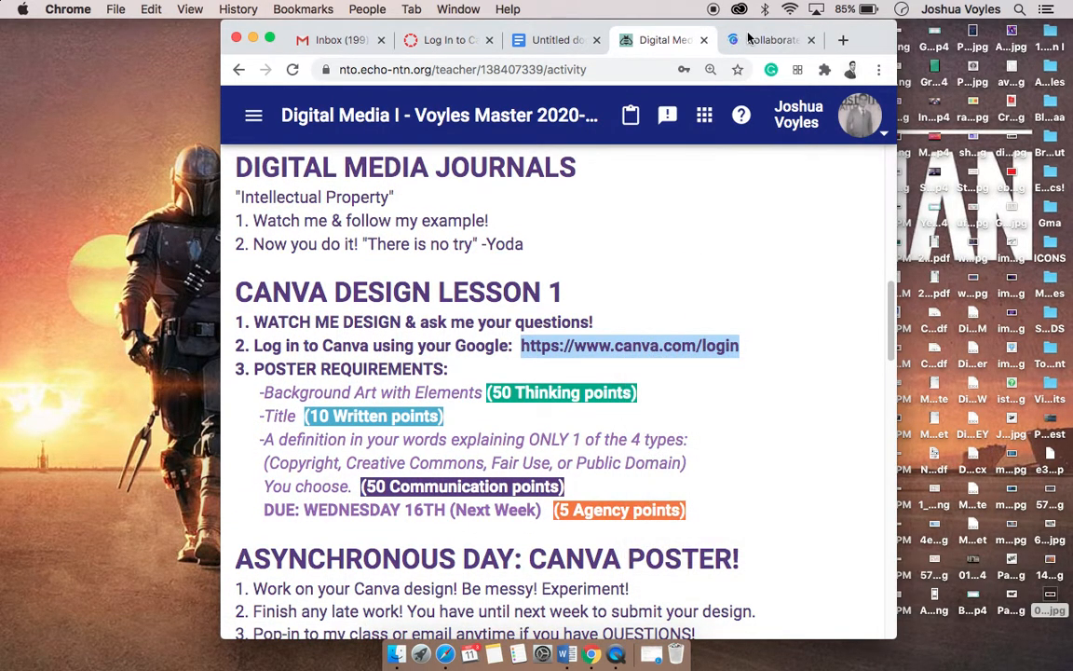
{"action": "left_click", "coordinate": [762, 41]}
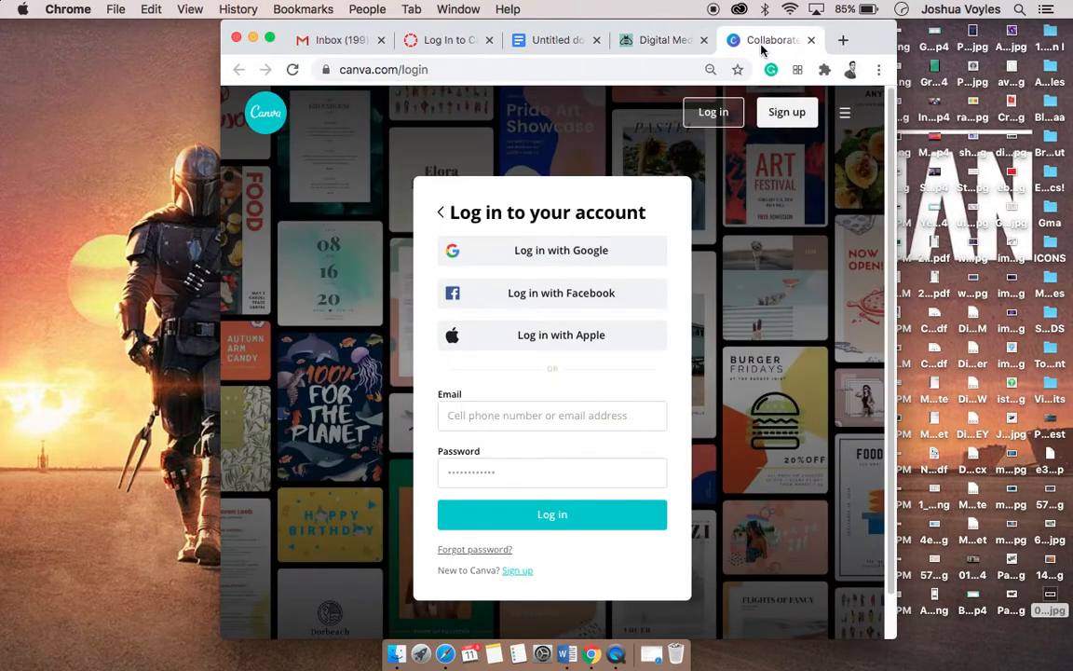
Step: Make the browser full screen and sign up for Canva with an existing Google account
{"action": "left_click", "coordinate": [270, 39]}
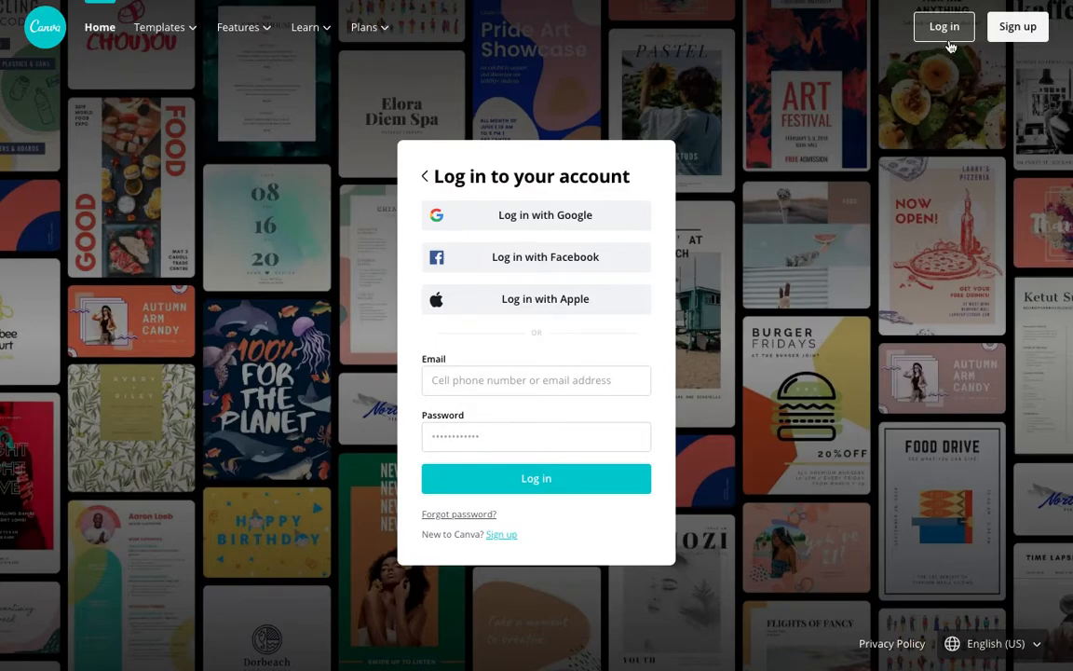
{"action": "left_click", "coordinate": [1026, 31]}
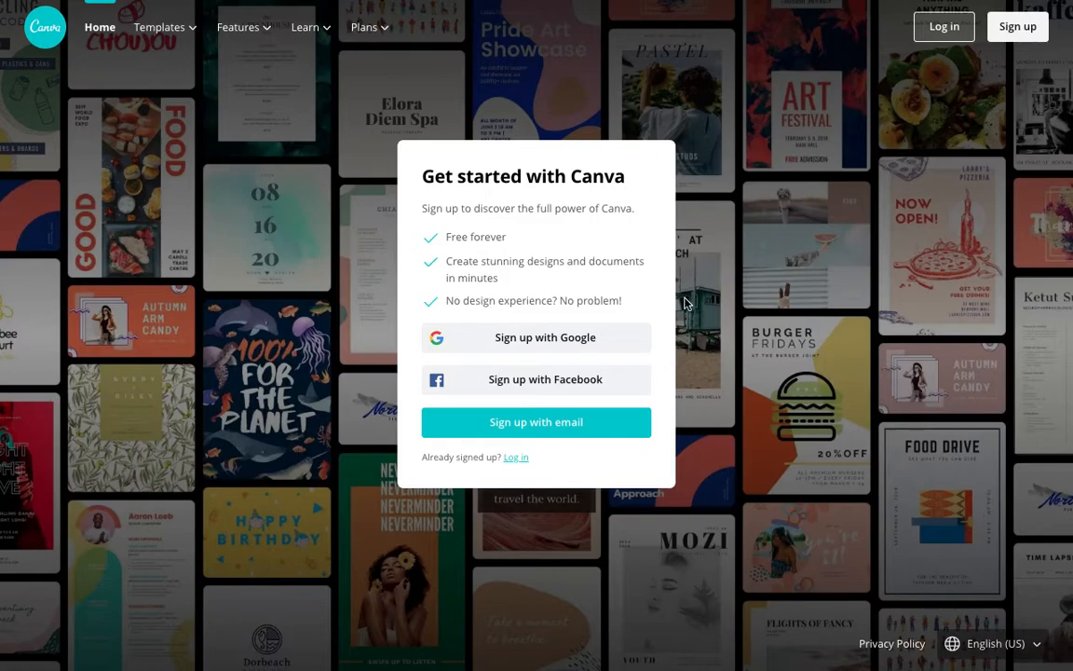
{"action": "left_click", "coordinate": [549, 341]}
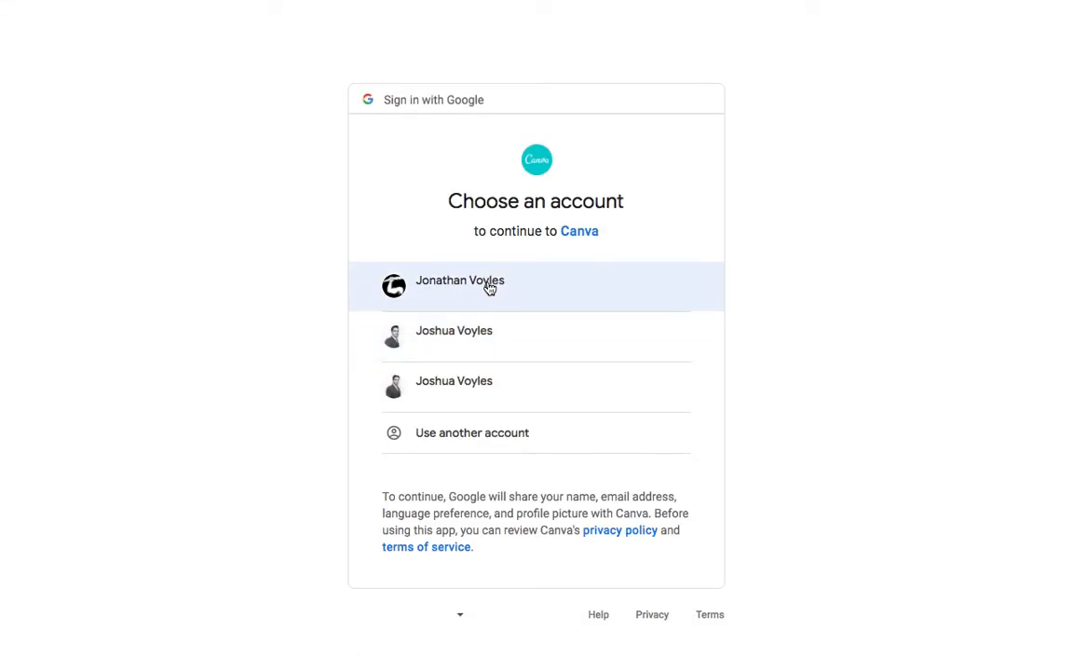
{"action": "left_click", "coordinate": [545, 347]}
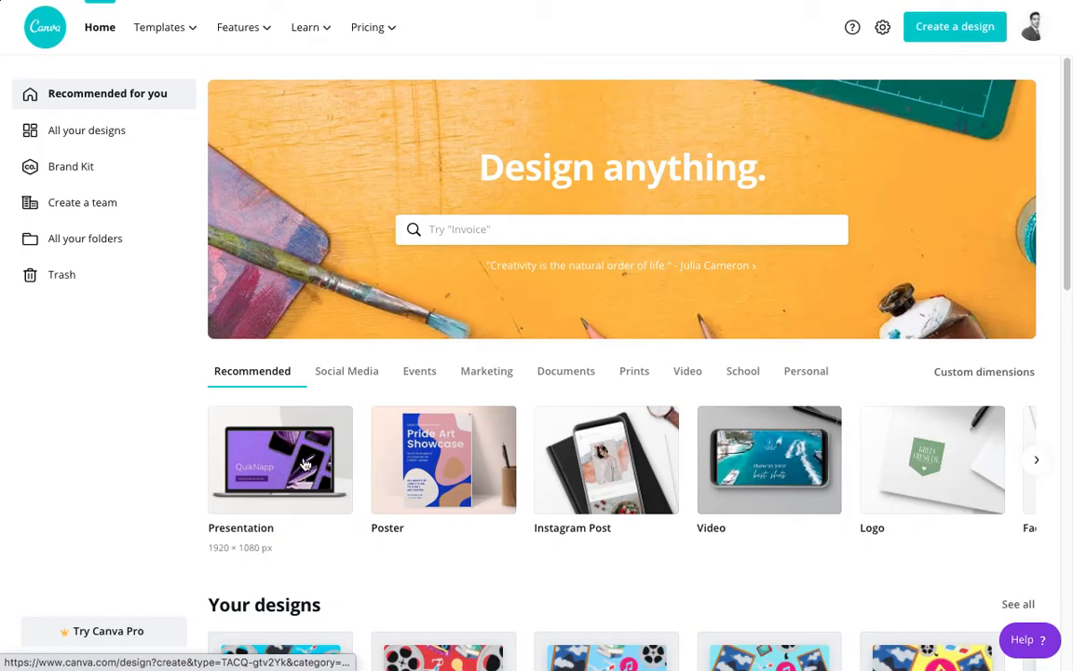
Step: Try a blank presentation, return to the home page, and open the Poster templates from the Marketing category
{"action": "left_click", "coordinate": [275, 419]}
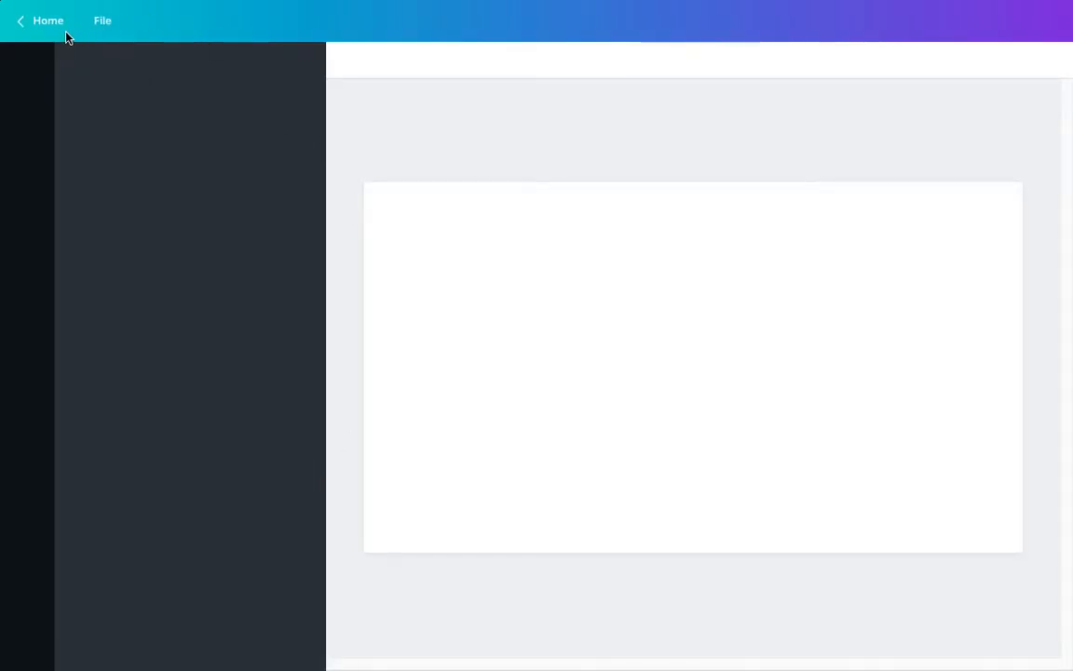
{"action": "left_click", "coordinate": [54, 26]}
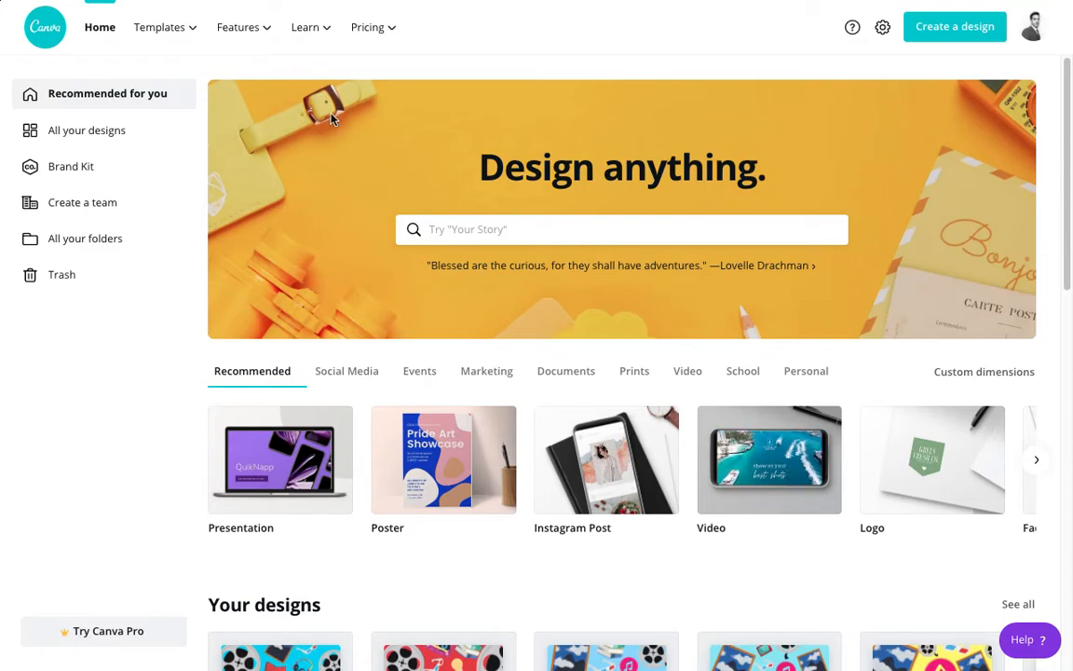
{"action": "mouse_move", "coordinate": [175, 33]}
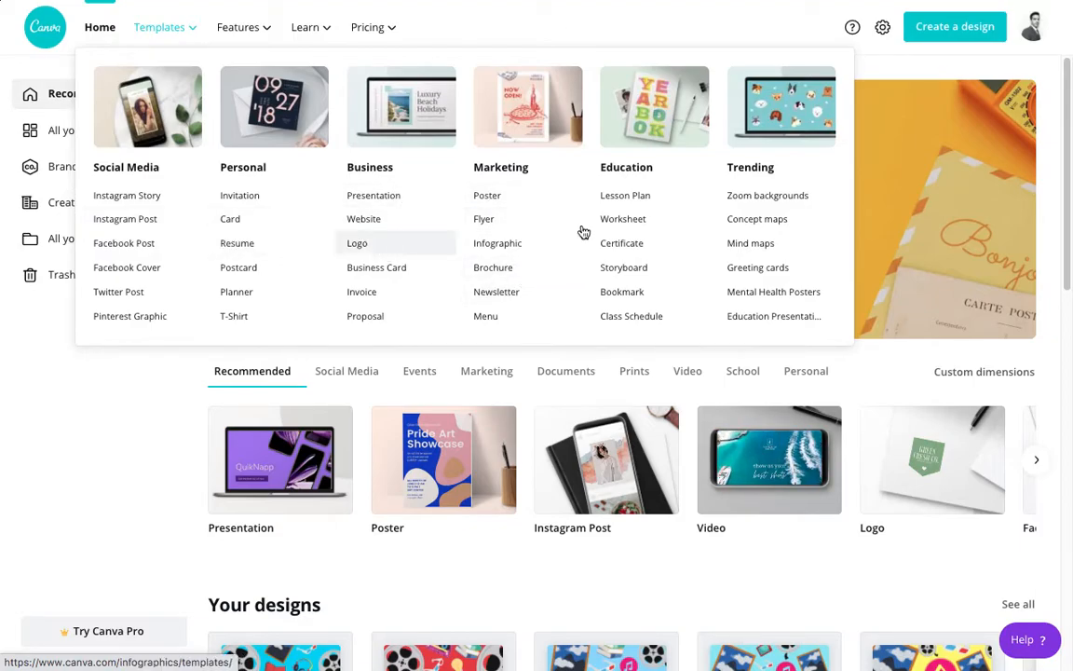
{"action": "left_click", "coordinate": [486, 198]}
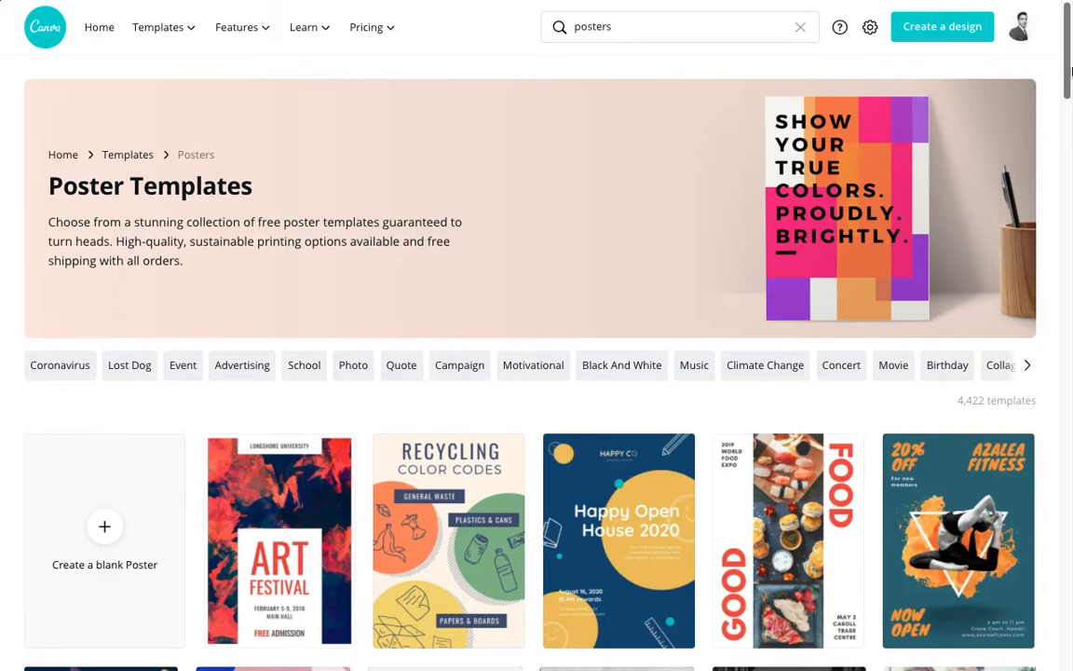
Step: Browse the poster templates and start a design from the Yellow Blue Volleyball Tryouts Poster template
{"action": "left_click_drag", "start_coordinate": [1068, 68], "coordinate": [1065, 281]}
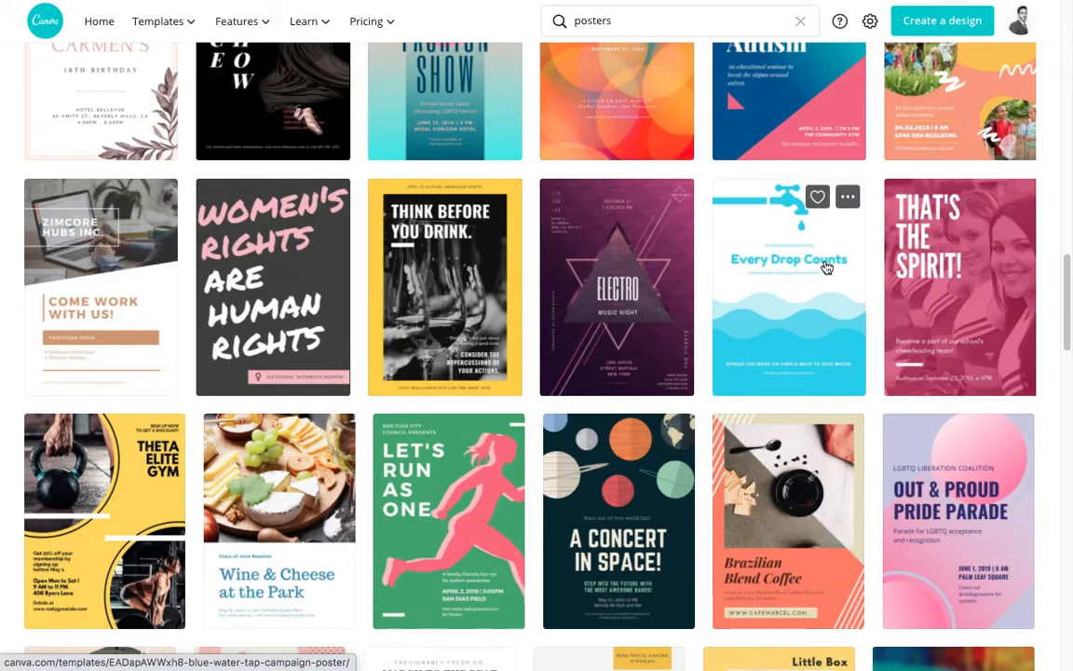
{"action": "left_click_drag", "start_coordinate": [1066, 299], "coordinate": [1063, 302]}
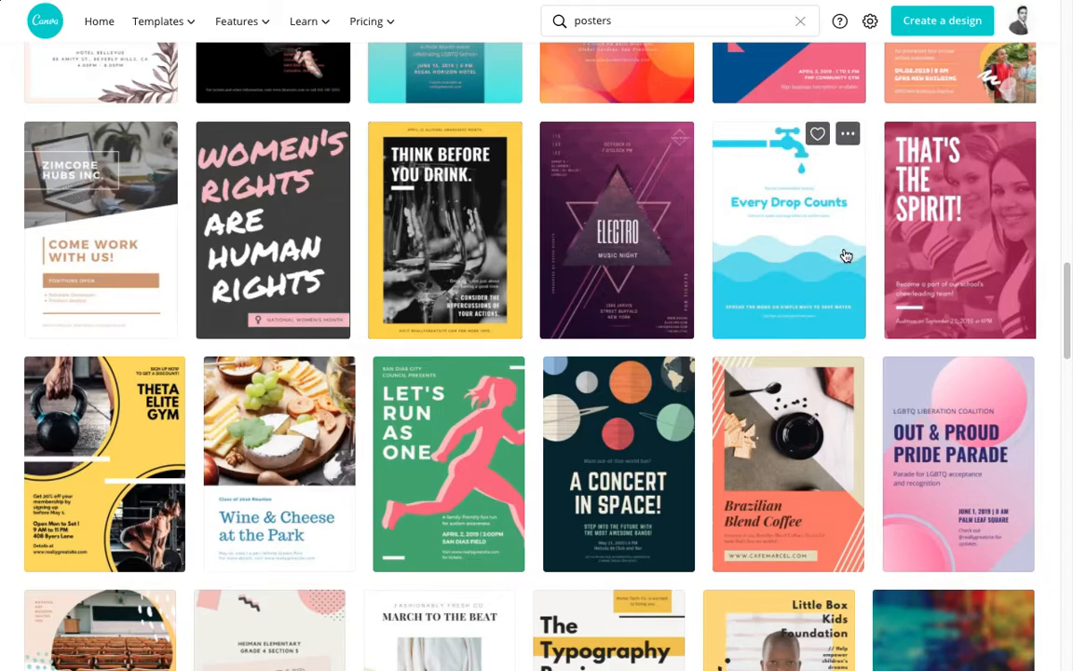
{"action": "left_click_drag", "start_coordinate": [1065, 290], "coordinate": [1065, 319]}
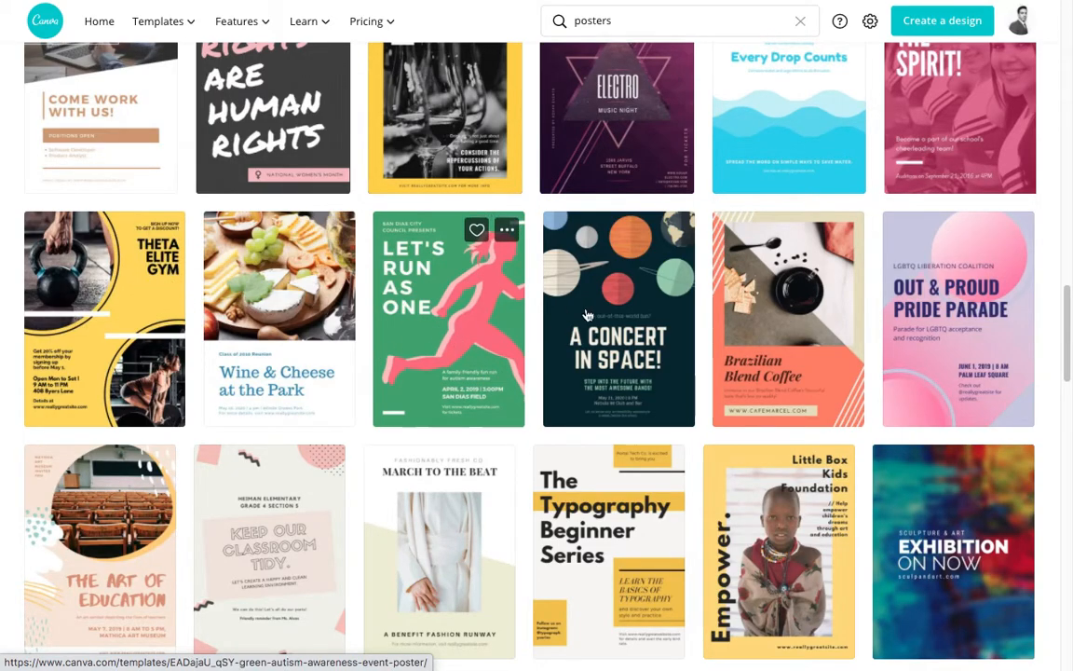
{"action": "scroll", "coordinate": [606, 317], "scroll_direction": "up", "scroll_amount": 1}
{"action": "scroll", "coordinate": [536, 276], "scroll_direction": "up", "scroll_amount": 10}
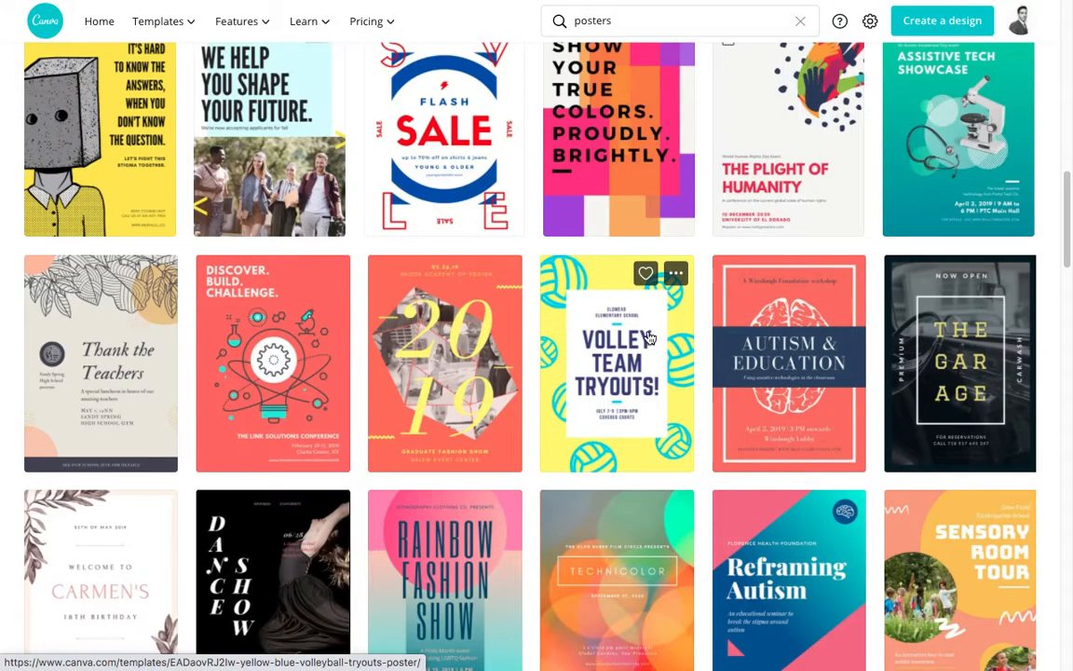
{"action": "left_click_drag", "start_coordinate": [1067, 243], "coordinate": [1067, 250]}
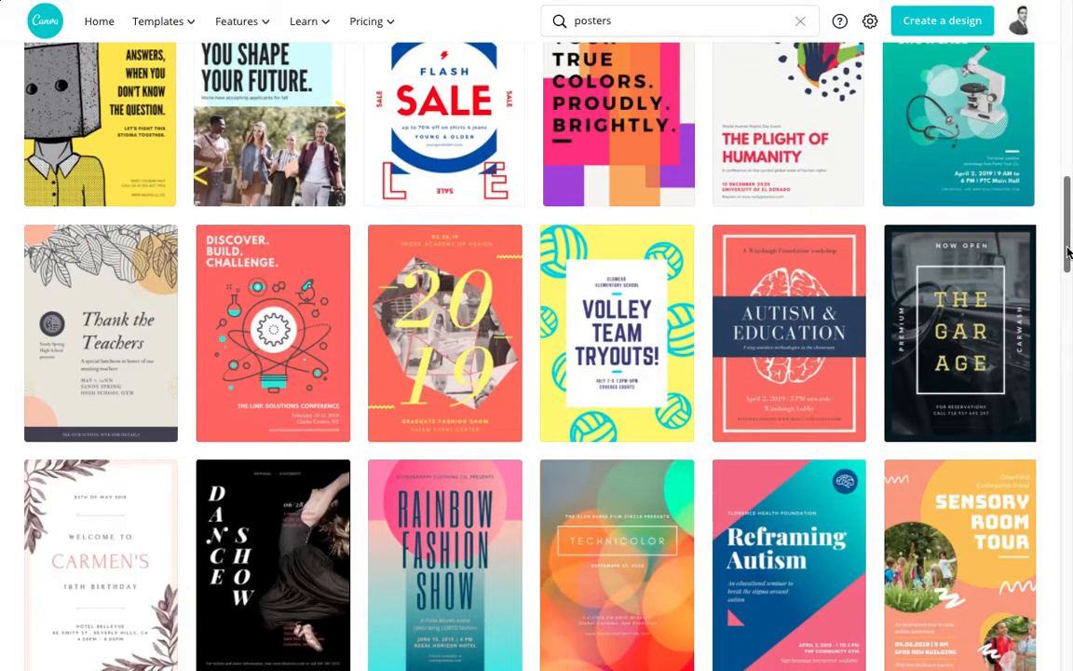
{"action": "left_click", "coordinate": [619, 321]}
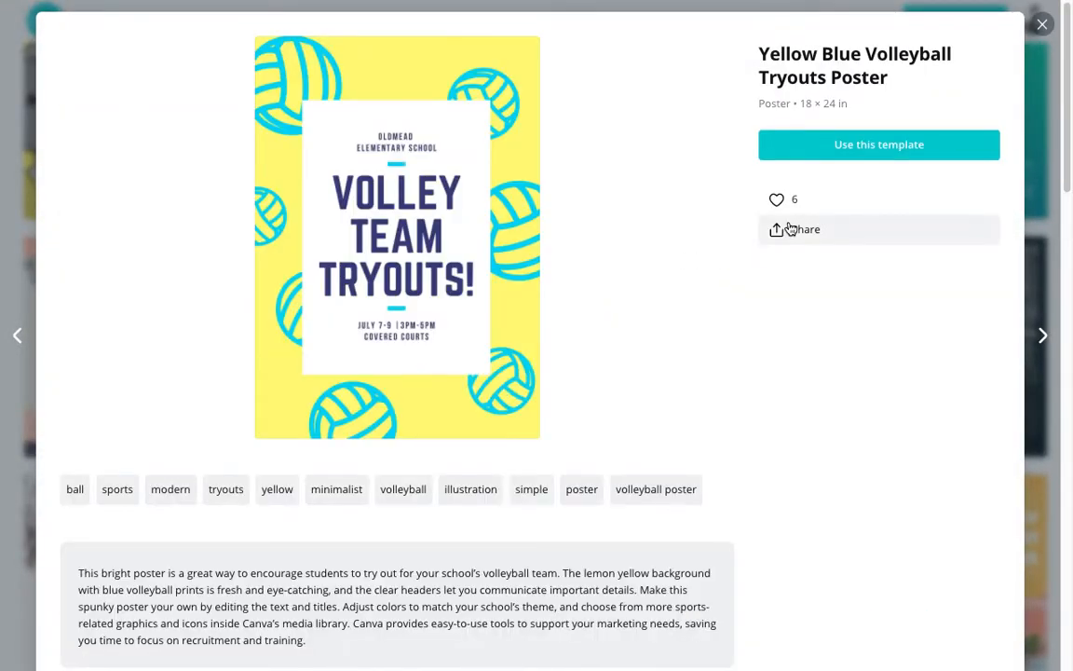
{"action": "left_click", "coordinate": [888, 154]}
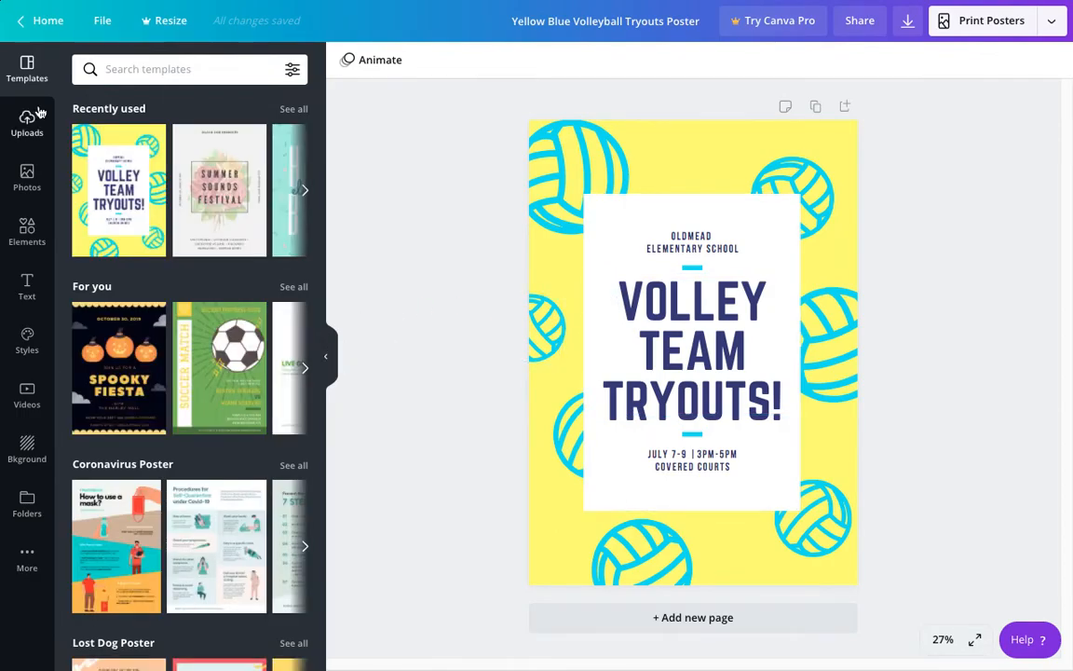
Step: Try the recently used Summer Sounds Festival template on the poster and switch back to the Volley Team Tryouts template
{"action": "left_click", "coordinate": [326, 357]}
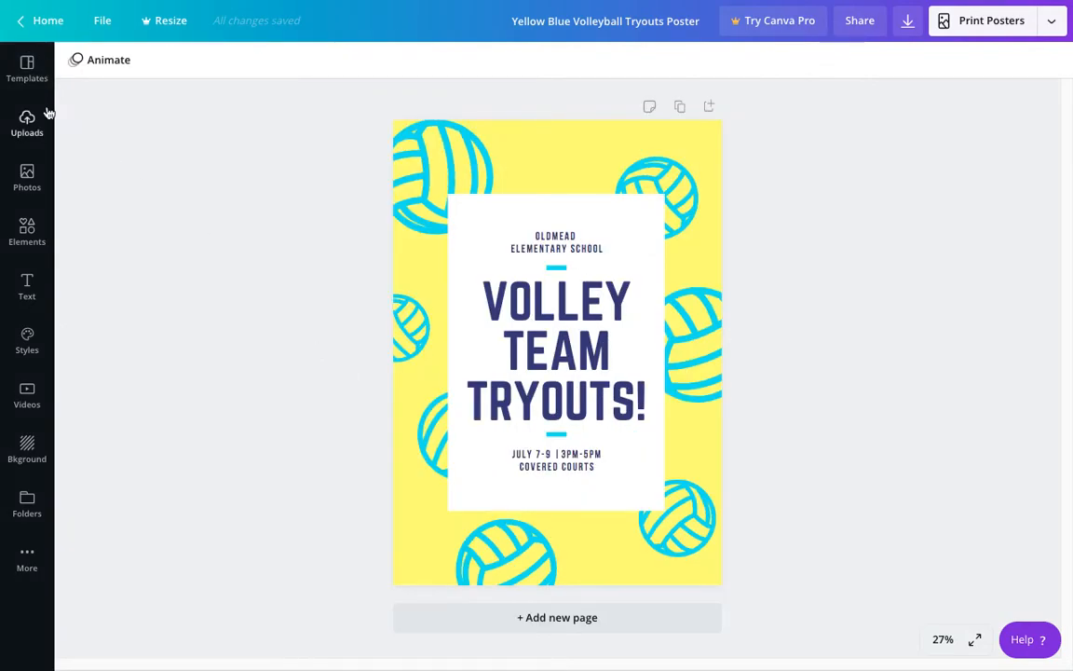
{"action": "left_click", "coordinate": [28, 65]}
{"action": "left_click", "coordinate": [225, 217]}
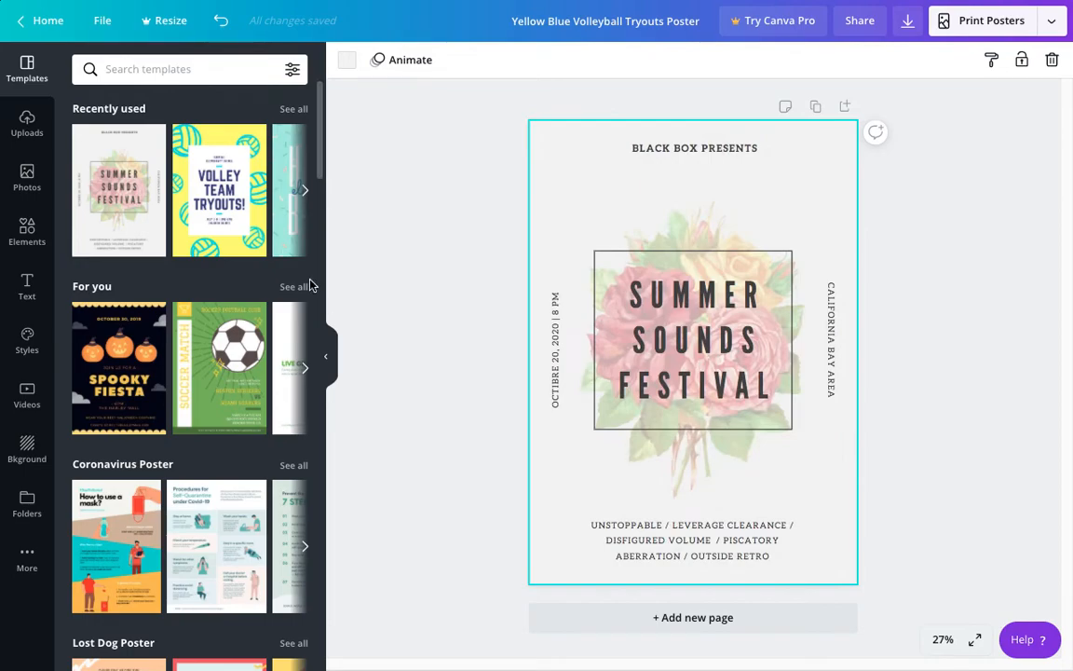
{"action": "left_click", "coordinate": [219, 216]}
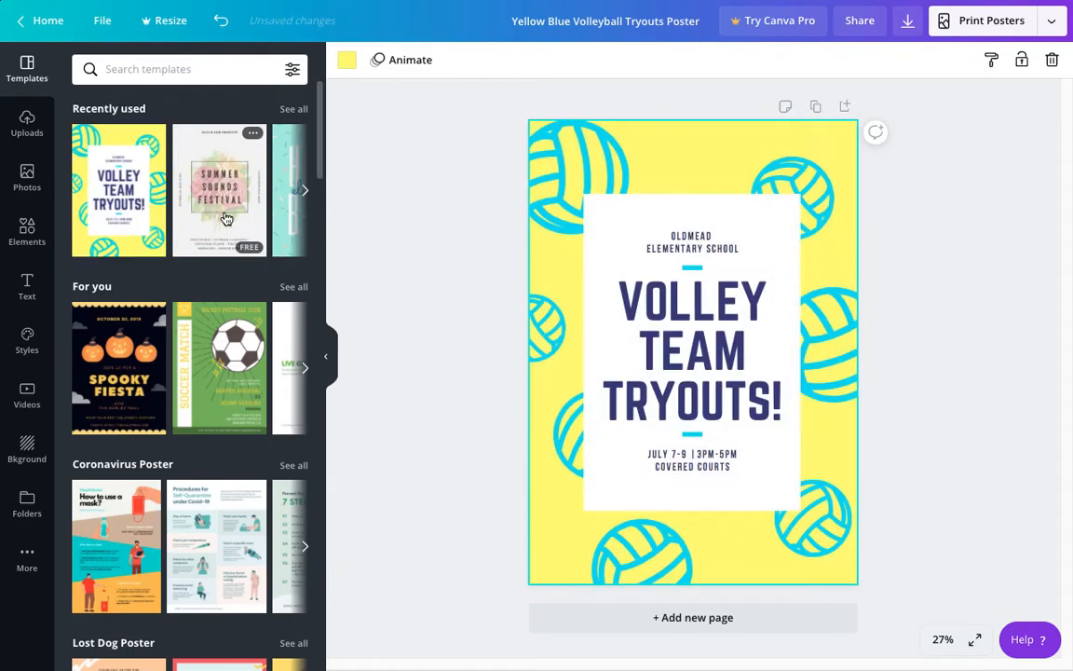
Step: Look at the uploads area, search the photo library for "copyright", and clear the search
{"action": "left_click", "coordinate": [28, 130]}
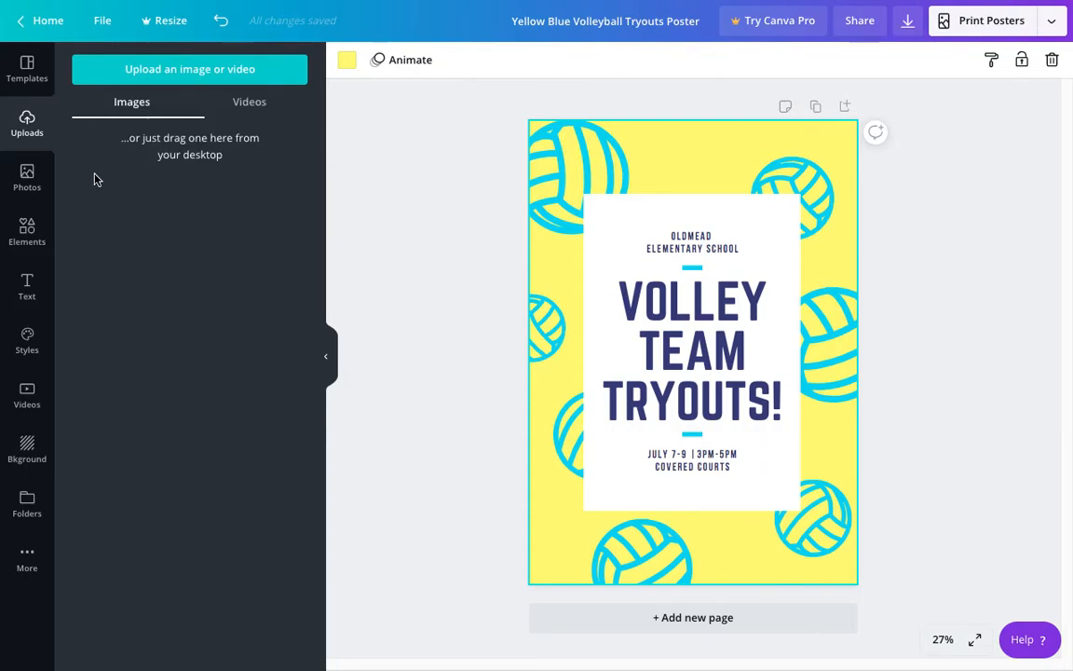
{"action": "left_click", "coordinate": [28, 179]}
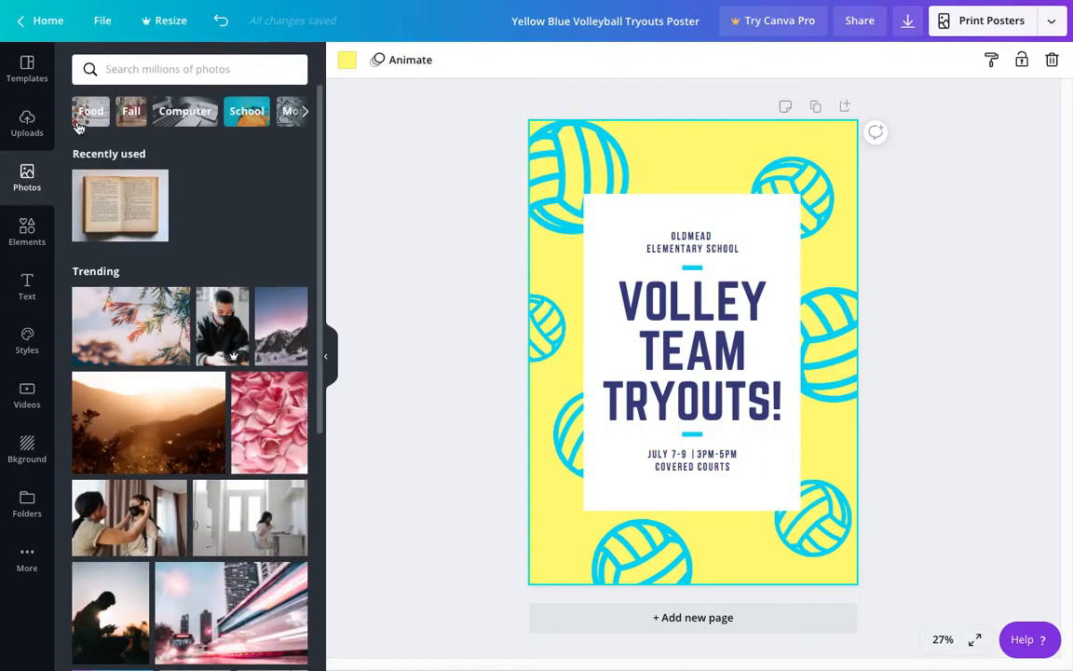
{"action": "left_click", "coordinate": [182, 68]}
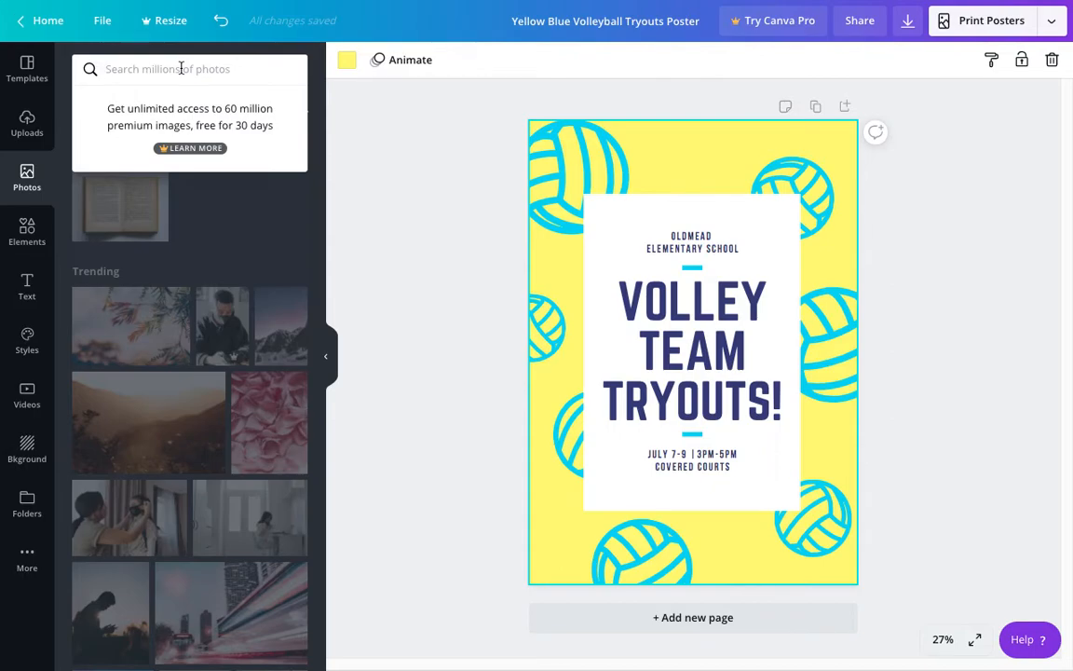
{"action": "type", "text": "cop"}
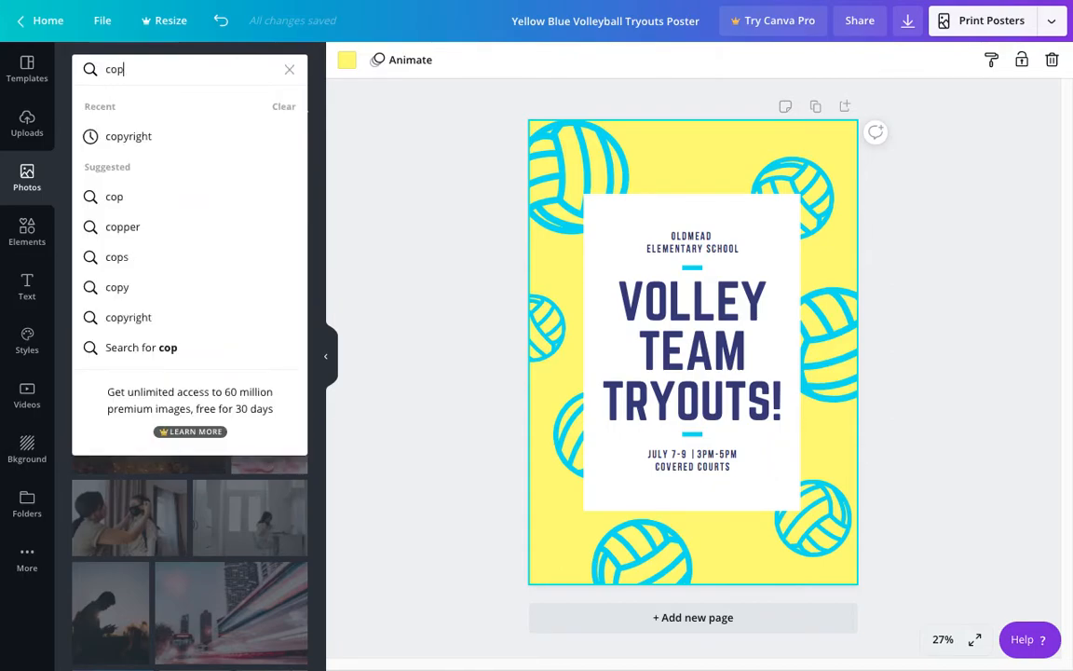
{"action": "left_click", "coordinate": [154, 140]}
{"action": "left_click_drag", "start_coordinate": [321, 211], "coordinate": [327, 130]}
{"action": "left_click", "coordinate": [289, 70]}
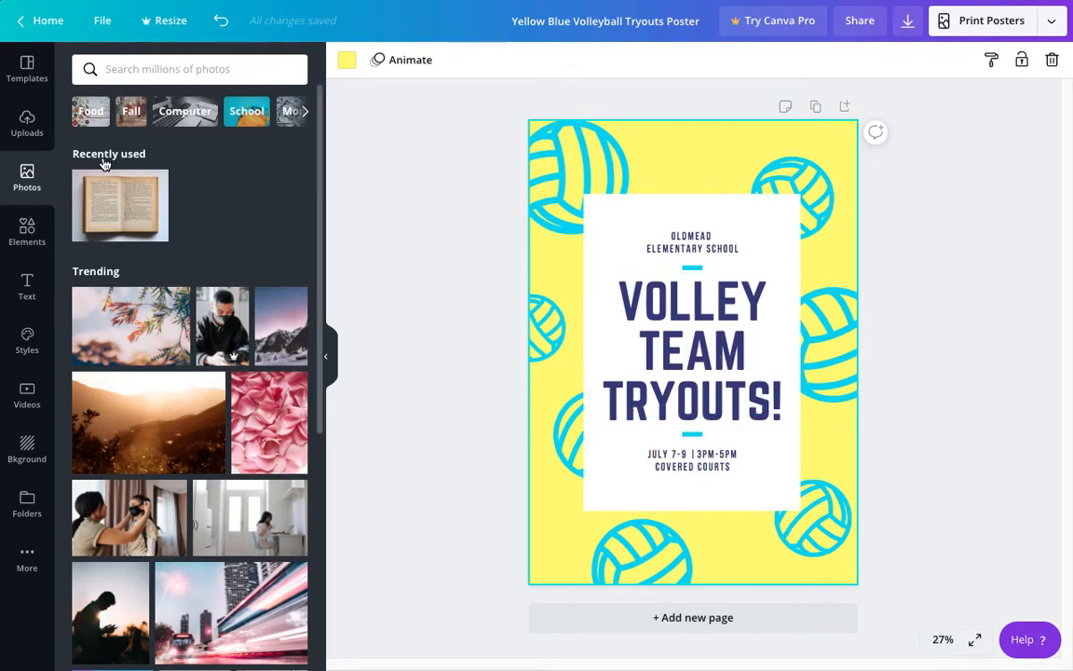
Step: Examine the available design elements and the font combinations offered for text
{"action": "left_click", "coordinate": [27, 229]}
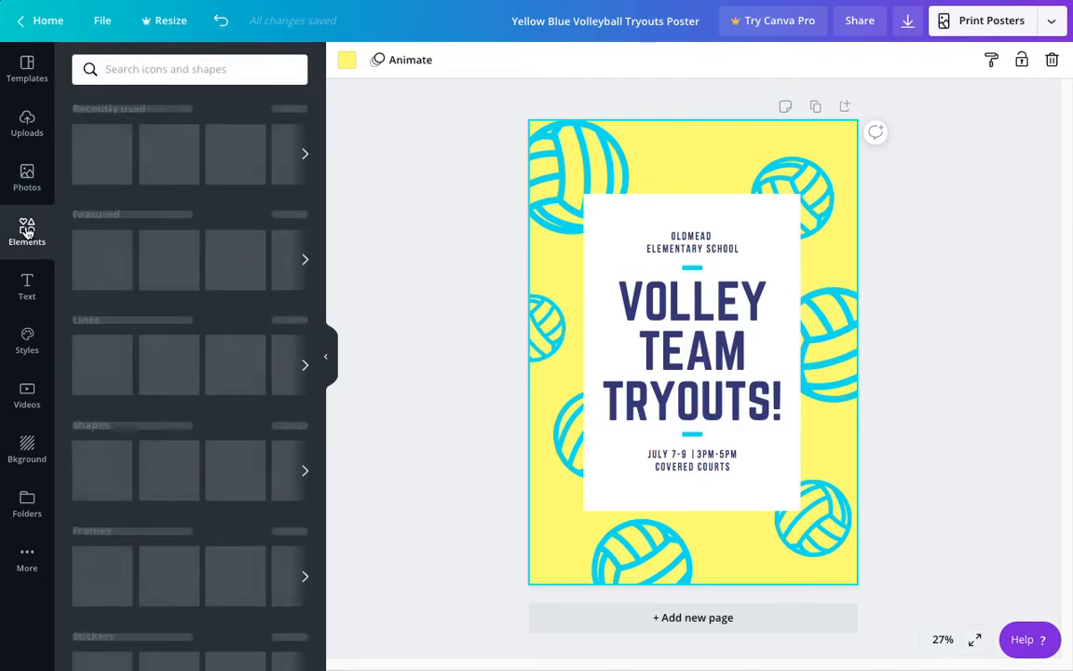
{"action": "mouse_move", "coordinate": [322, 180]}
{"action": "left_mouse_down"}
{"action": "mouse_move", "coordinate": [321, 307]}
{"action": "mouse_move", "coordinate": [299, 427]}
{"action": "mouse_move", "coordinate": [333, 617]}
{"action": "left_mouse_up"}
{"action": "left_click", "coordinate": [28, 287]}
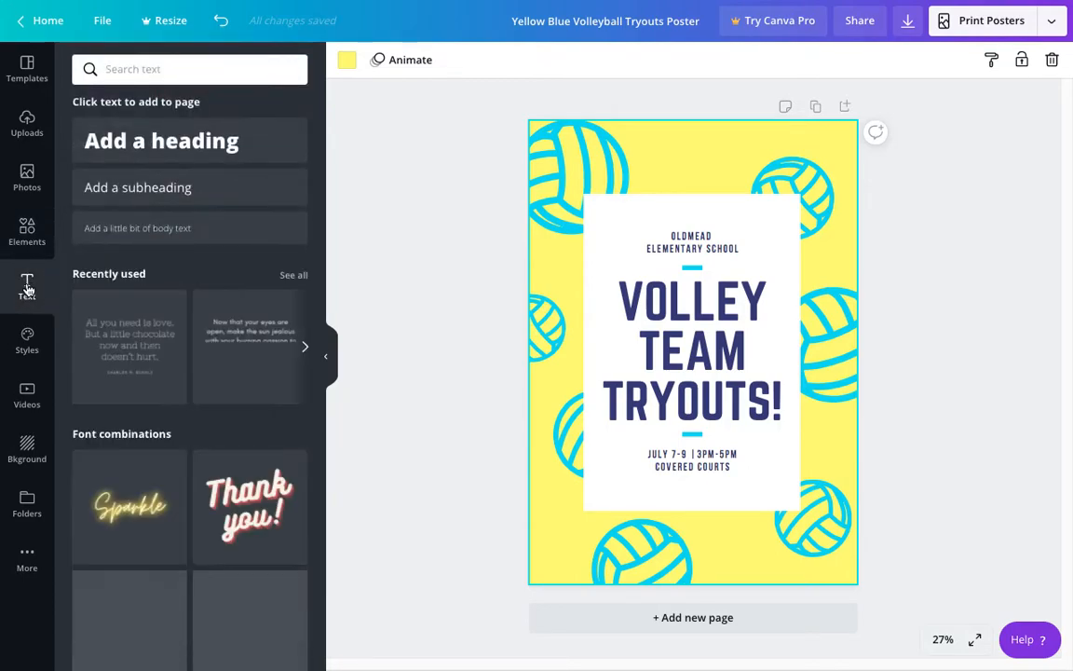
{"action": "left_click_drag", "start_coordinate": [319, 292], "coordinate": [319, 443]}
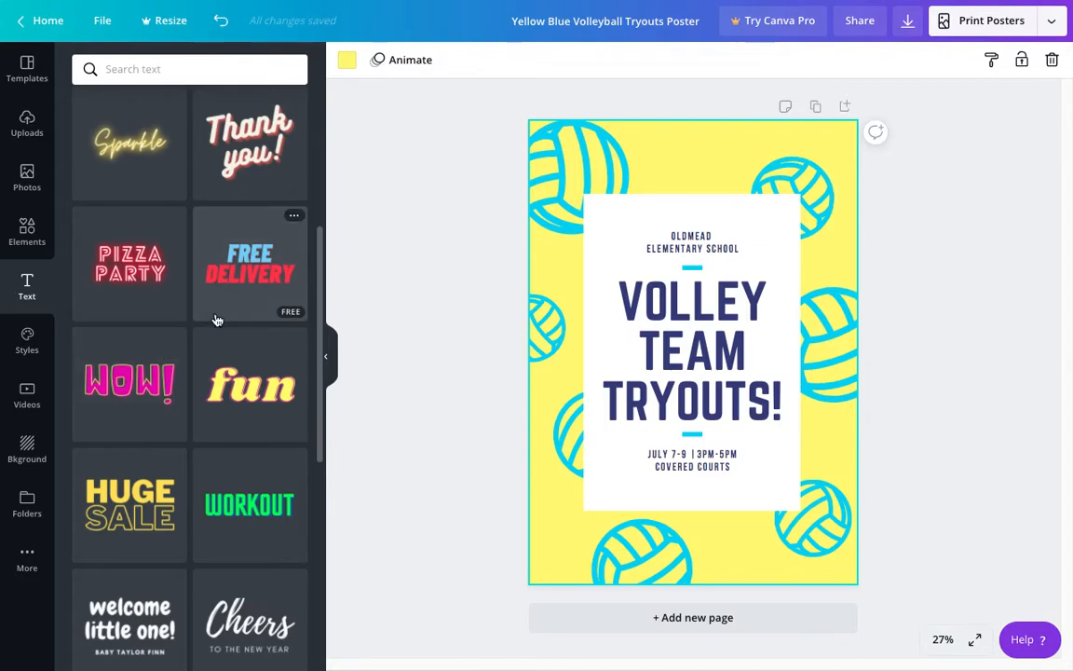
Step: Try the Peace Sans and Fredoka One styles on the poster, and undo both style changes
{"action": "left_click", "coordinate": [28, 343]}
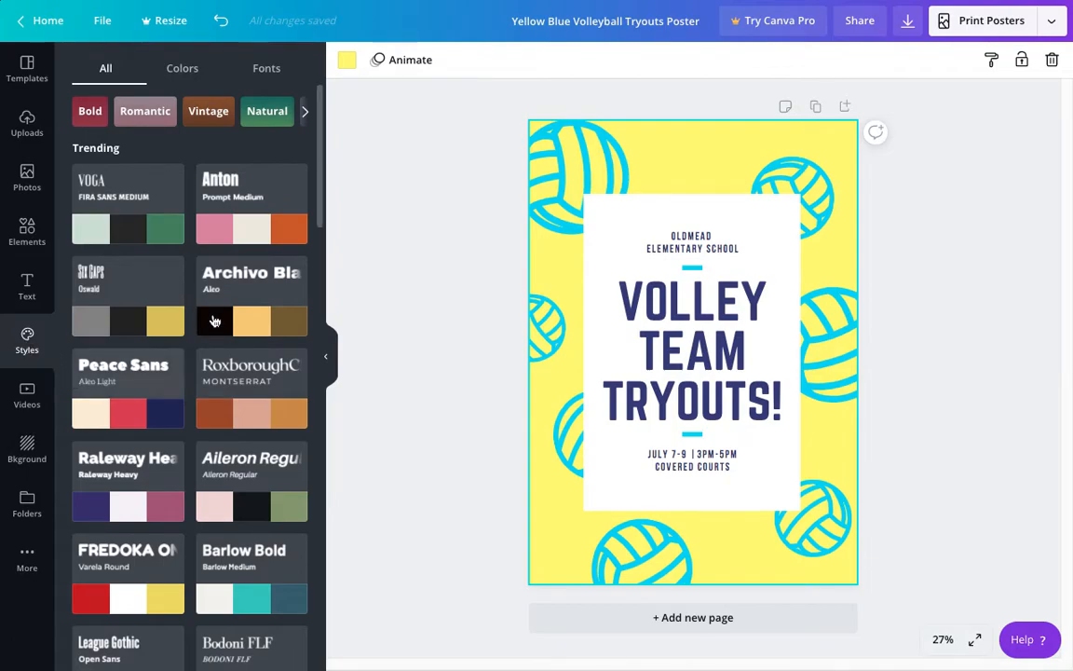
{"action": "scroll", "coordinate": [321, 213], "scroll_direction": "down", "scroll_amount": 1}
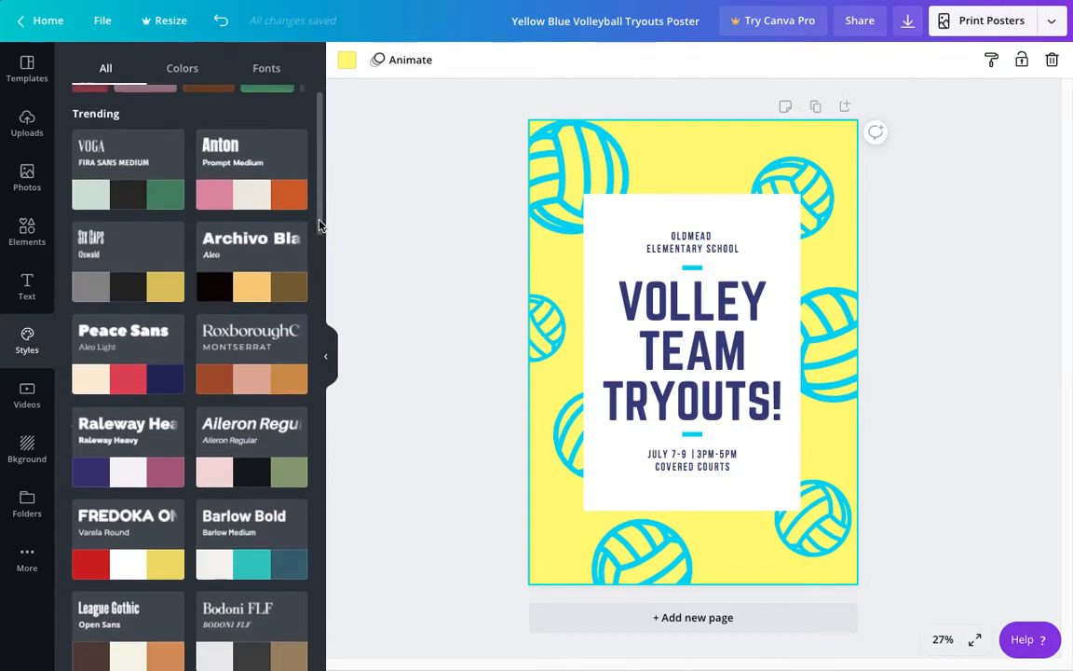
{"action": "left_click", "coordinate": [144, 347]}
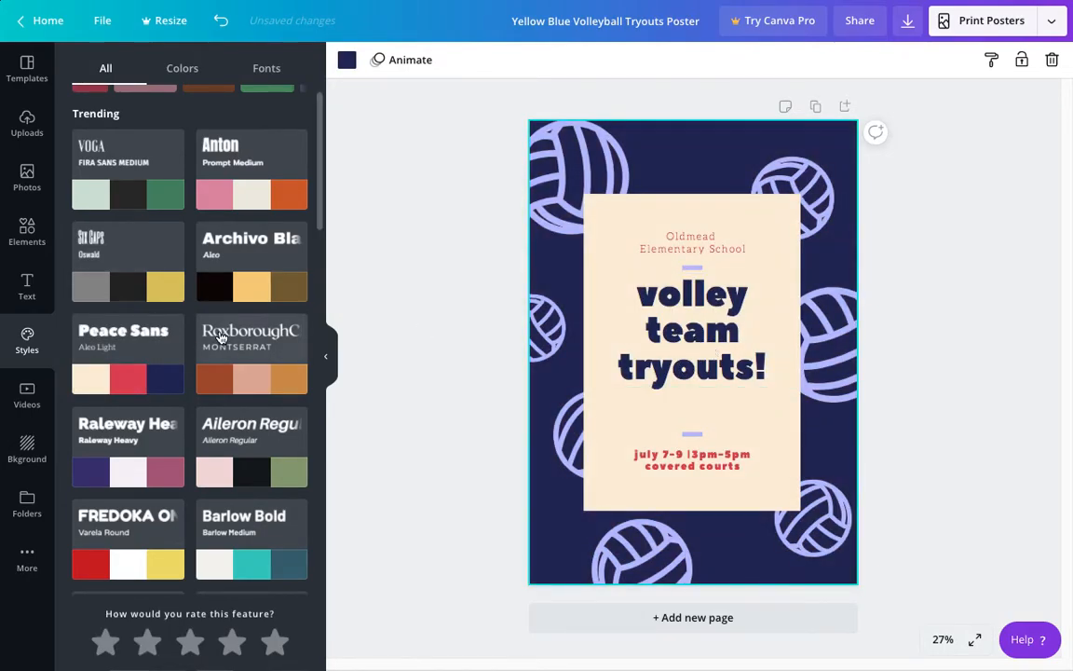
{"action": "left_click", "coordinate": [136, 526]}
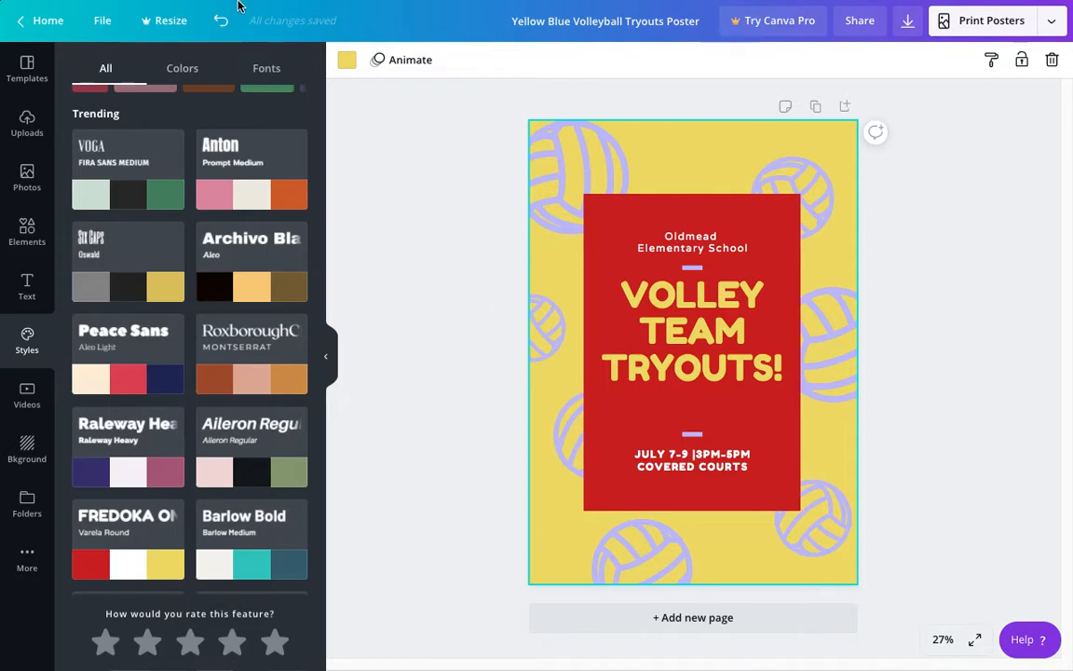
{"action": "left_click", "coordinate": [223, 26]}
{"action": "left_click", "coordinate": [222, 25]}
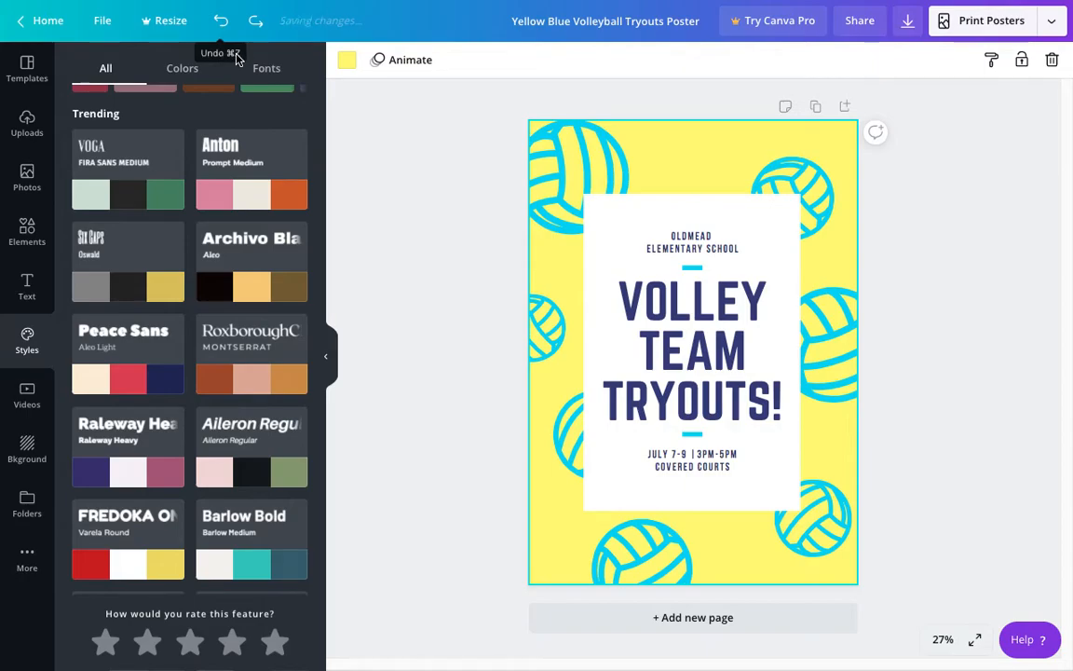
Step: Enlarge, move and rotate the volleyball graphic in the poster's upper-left corner
{"action": "left_click", "coordinate": [329, 360]}
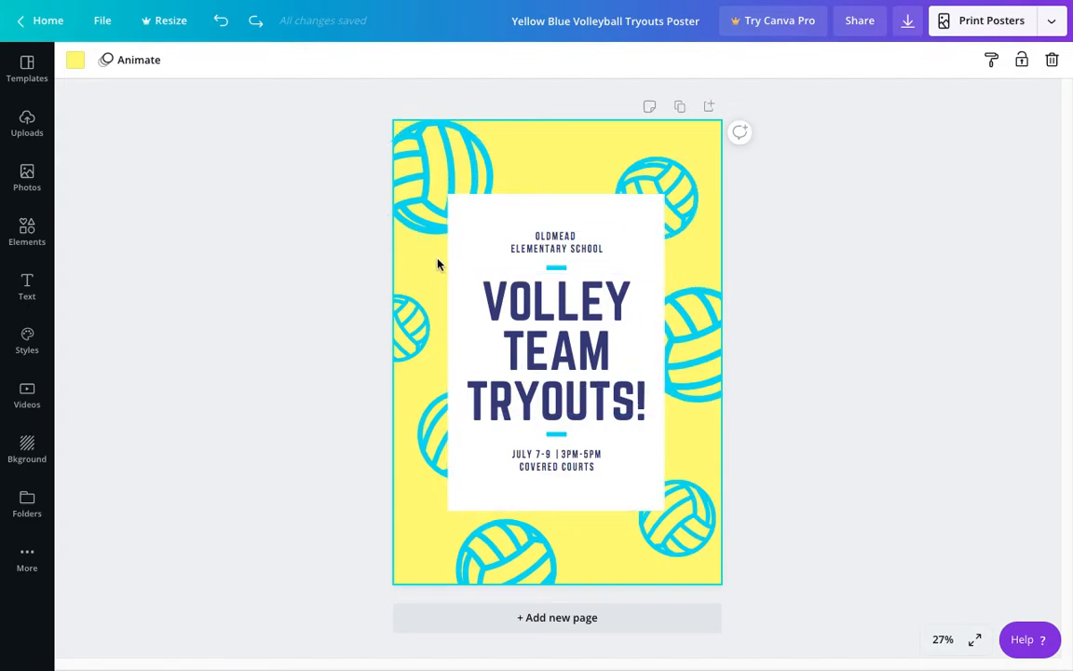
{"action": "left_click", "coordinate": [453, 170]}
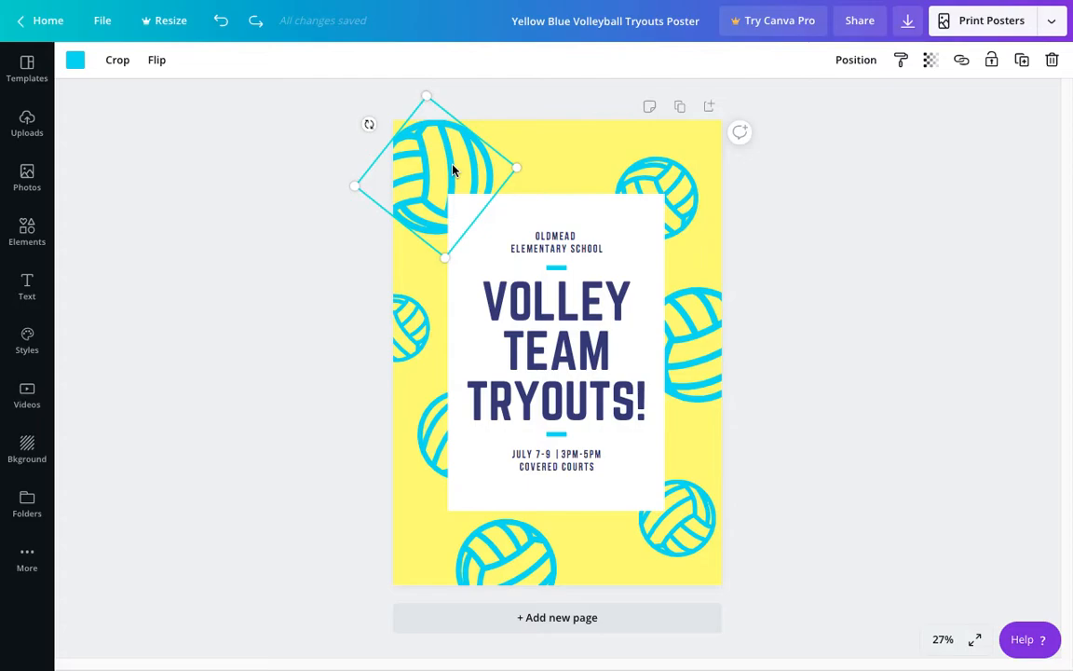
{"action": "left_click", "coordinate": [576, 173]}
{"action": "left_click", "coordinate": [444, 172]}
{"action": "left_click_drag", "start_coordinate": [447, 258], "coordinate": [472, 259]}
{"action": "left_click_drag", "start_coordinate": [419, 182], "coordinate": [459, 167]}
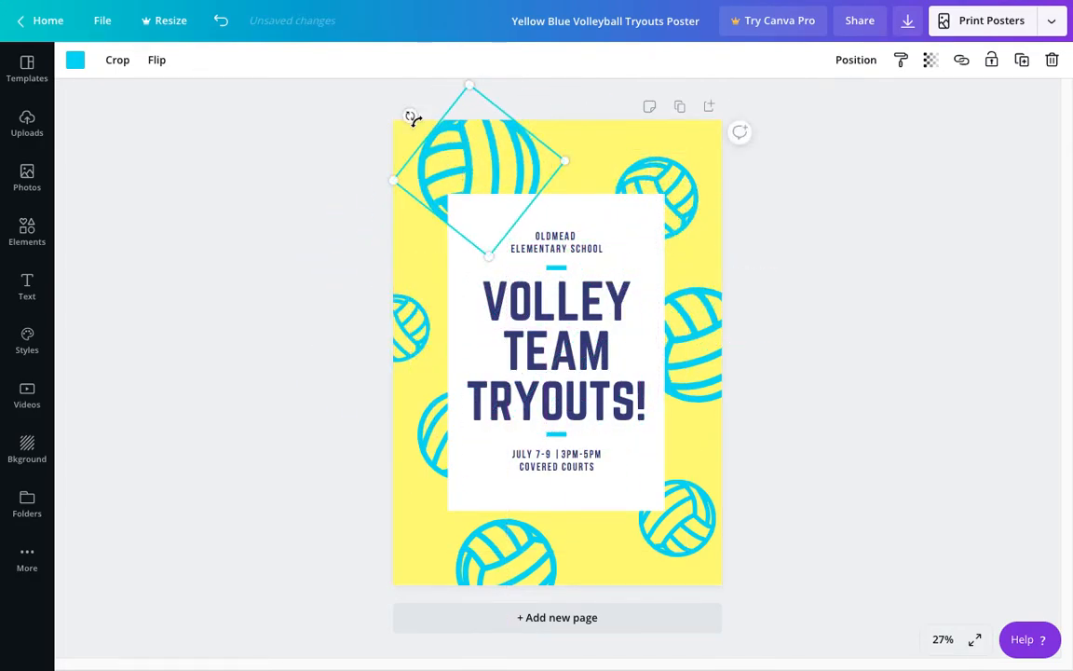
{"action": "left_click_drag", "start_coordinate": [410, 116], "coordinate": [392, 155]}
{"action": "left_click_drag", "start_coordinate": [506, 160], "coordinate": [471, 177]}
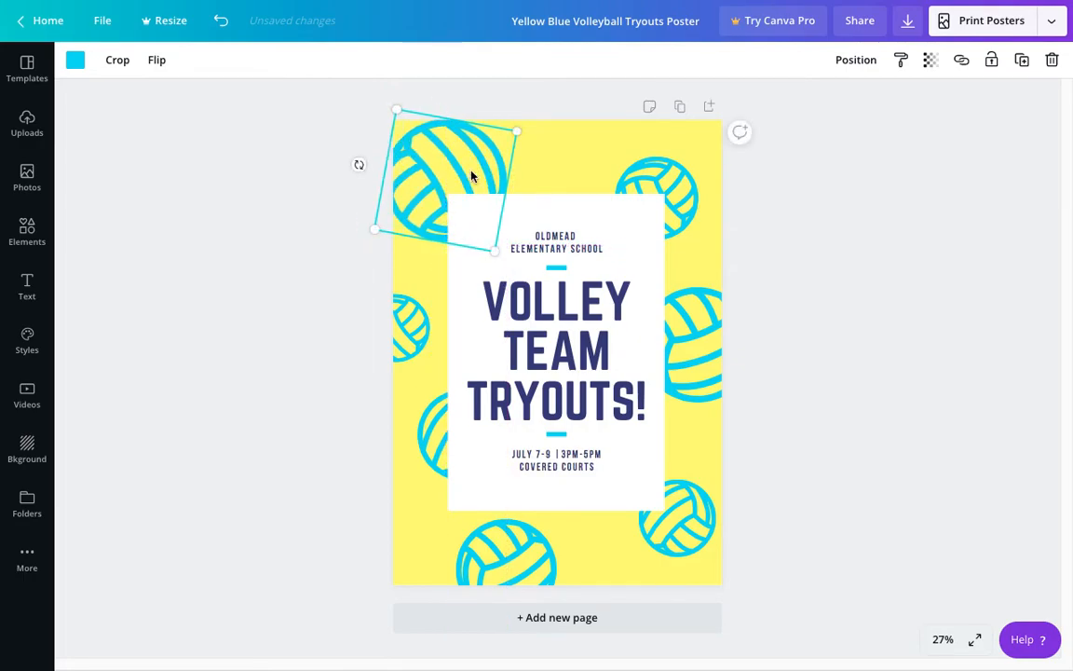
Step: Delete all seven volleyball graphics from the poster's yellow background
{"action": "right_click", "coordinate": [472, 177]}
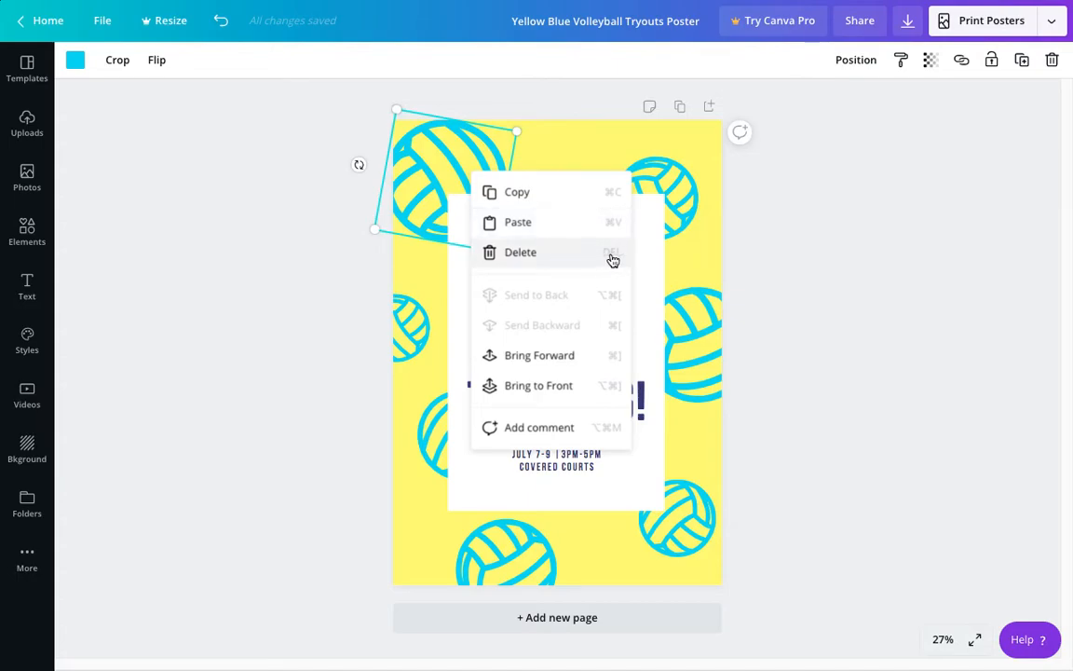
{"action": "left_click", "coordinate": [524, 261]}
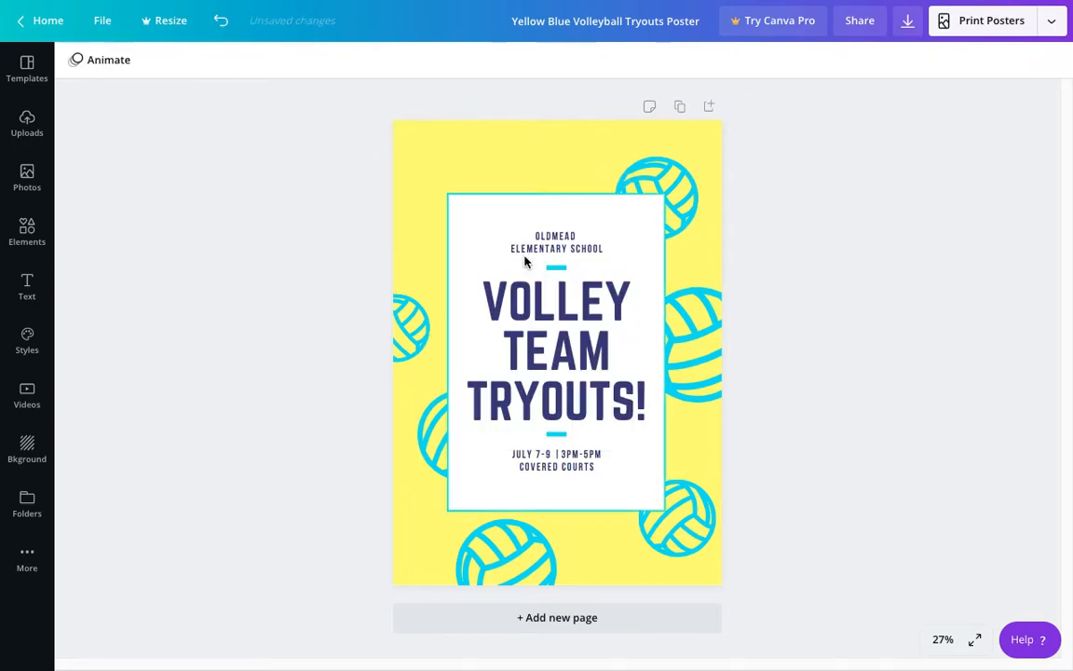
{"action": "left_click", "coordinate": [660, 177]}
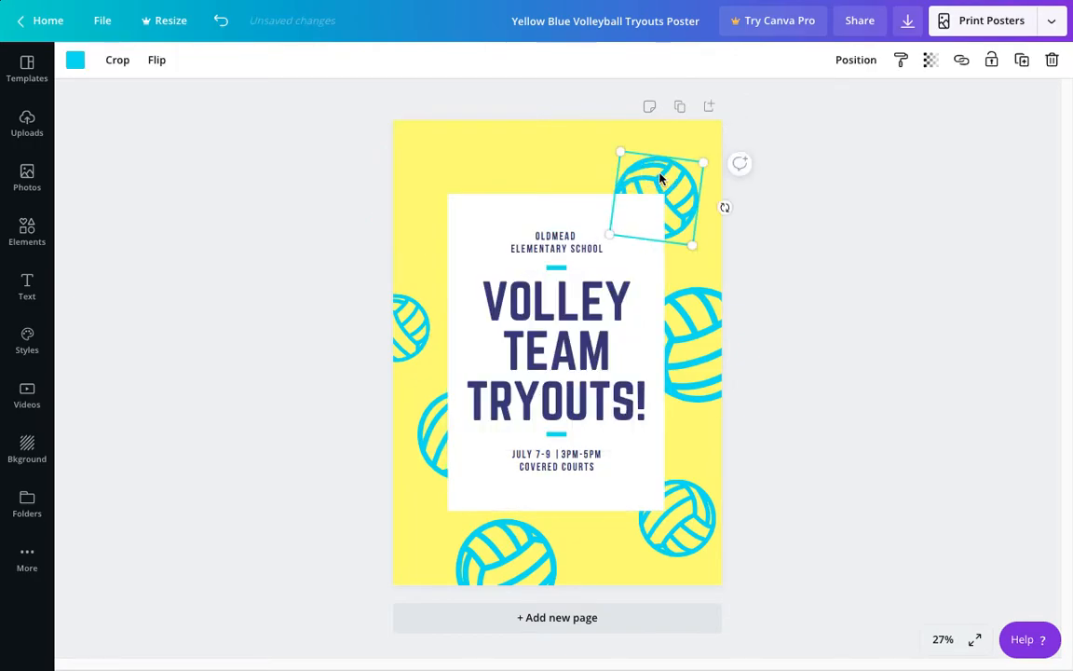
{"action": "key", "text": "Delete"}
{"action": "left_click", "coordinate": [690, 354]}
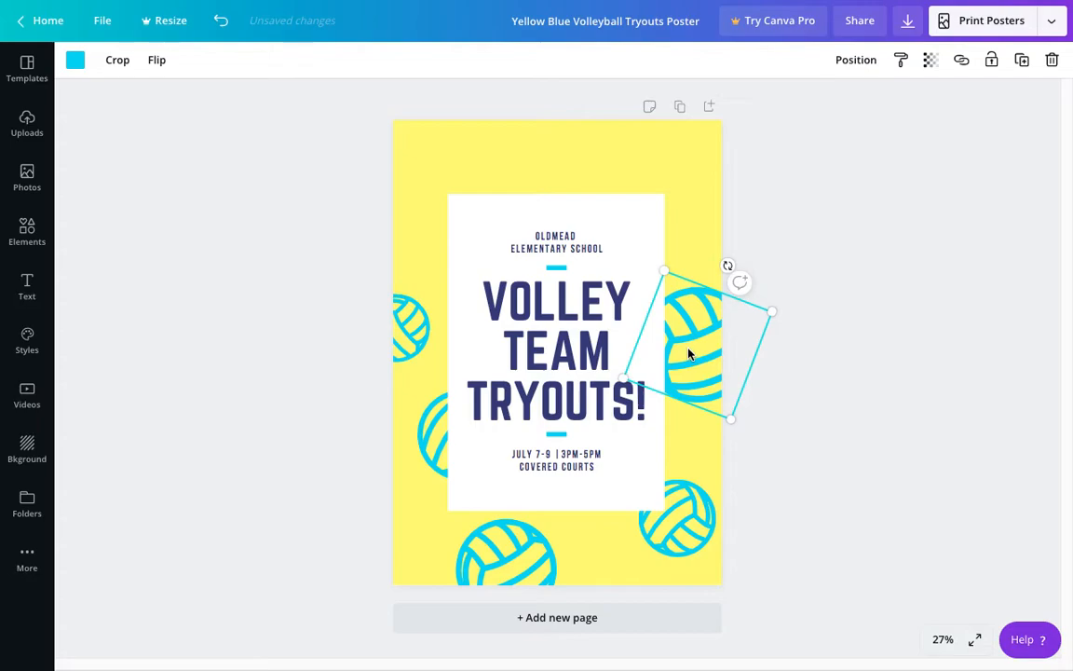
{"action": "key", "text": "Delete"}
{"action": "left_click", "coordinate": [660, 553]}
{"action": "key", "text": "Delete"}
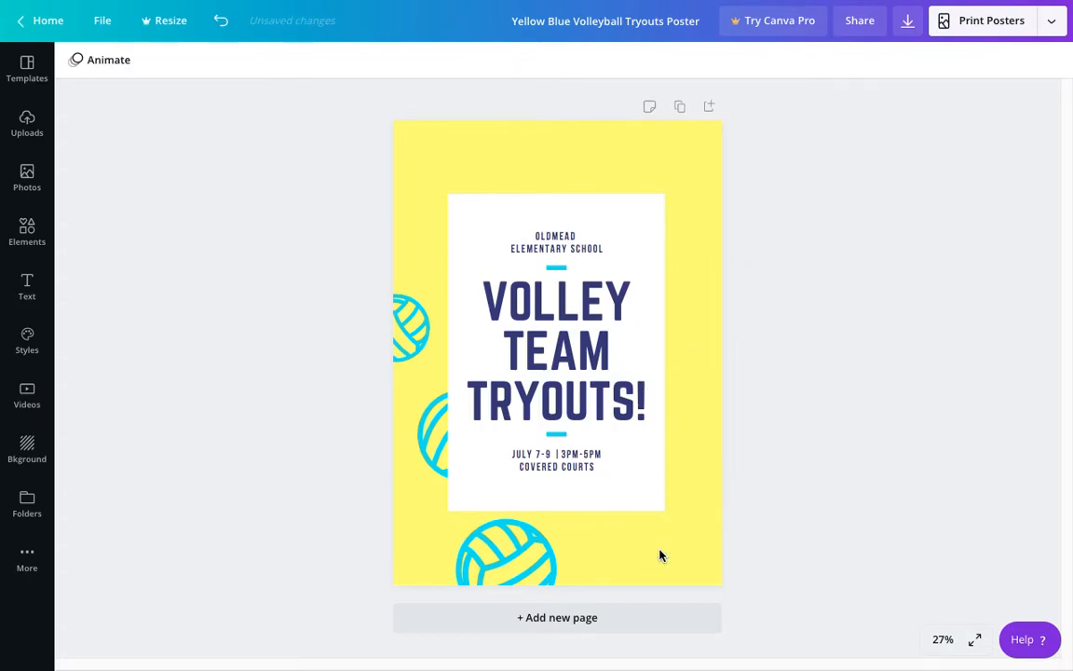
{"action": "left_click", "coordinate": [501, 549]}
{"action": "key", "text": "Delete"}
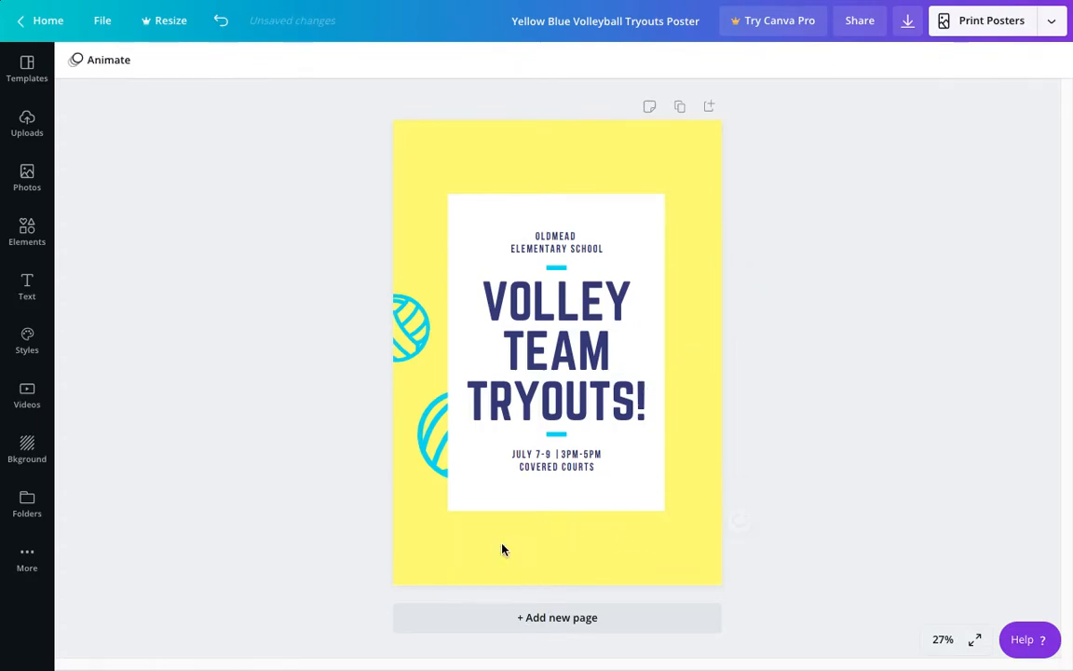
{"action": "left_click", "coordinate": [436, 434]}
{"action": "key", "text": "Delete"}
{"action": "left_click", "coordinate": [411, 339]}
{"action": "key", "text": "Delete"}
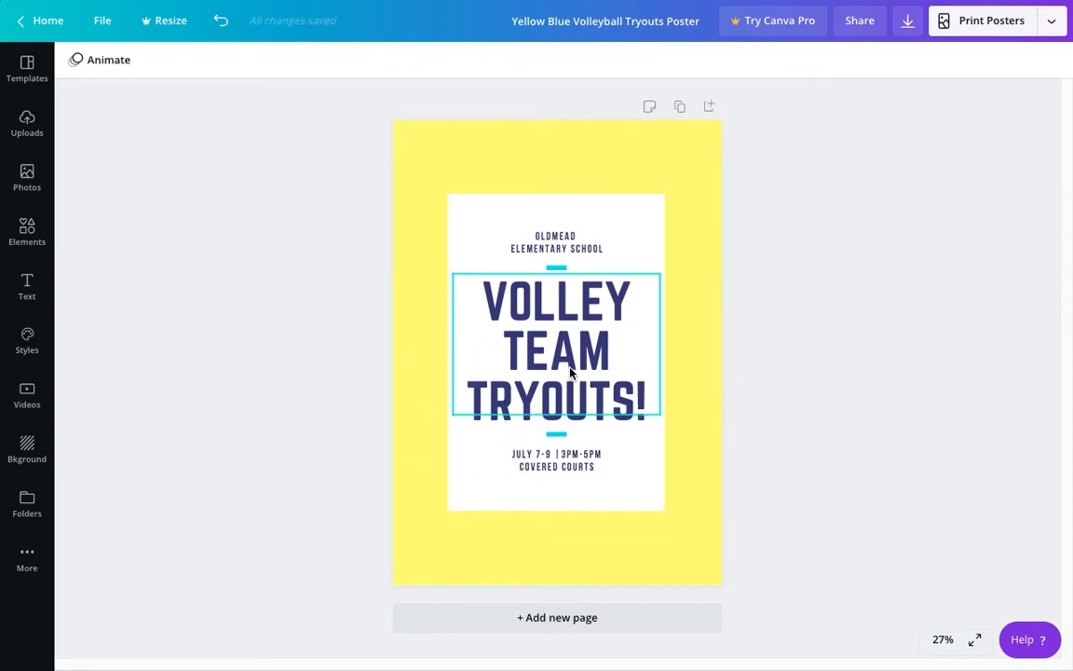
Step: Try moving, rotating and enlarging the "Volley Team Tryouts!" title and shifting the white panel, and undo all these changes
{"action": "left_click", "coordinate": [550, 328]}
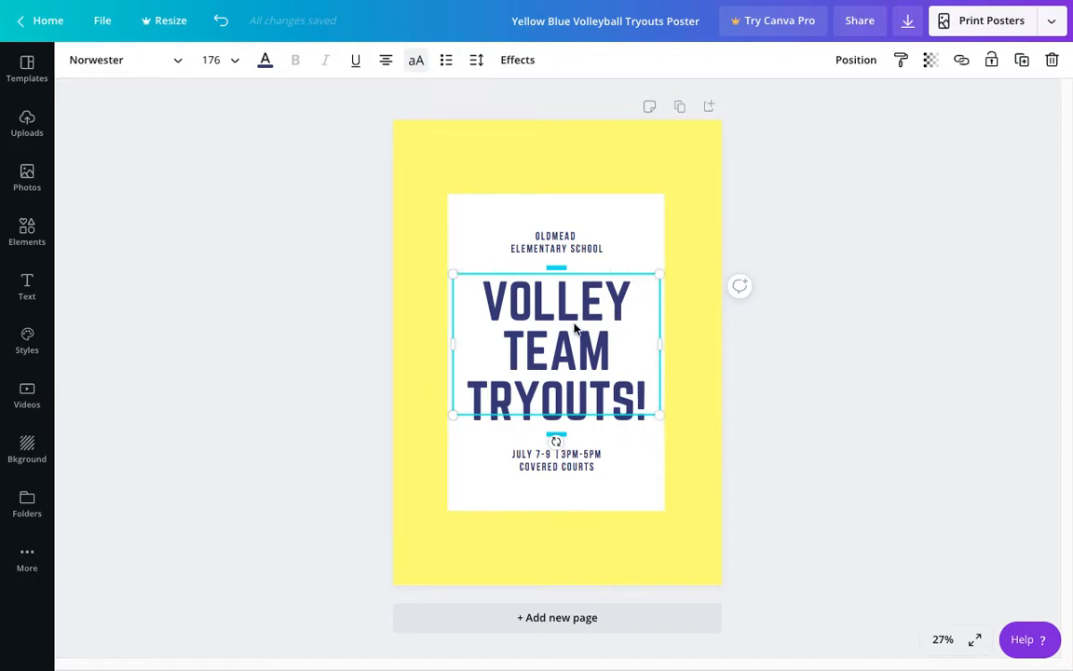
{"action": "left_click_drag", "start_coordinate": [513, 305], "coordinate": [725, 328]}
{"action": "left_click_drag", "start_coordinate": [563, 343], "coordinate": [503, 341]}
{"action": "left_click", "coordinate": [657, 372]}
{"action": "left_click_drag", "start_coordinate": [673, 425], "coordinate": [624, 390]}
{"action": "left_click_drag", "start_coordinate": [565, 302], "coordinate": [450, 300]}
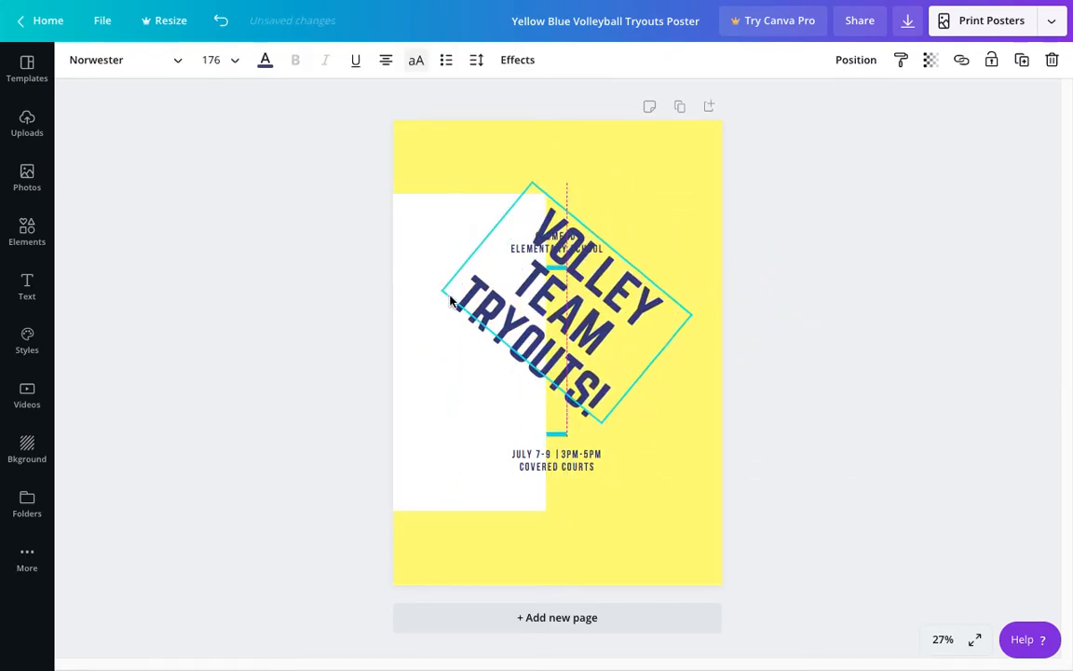
{"action": "left_click_drag", "start_coordinate": [601, 427], "coordinate": [639, 512]}
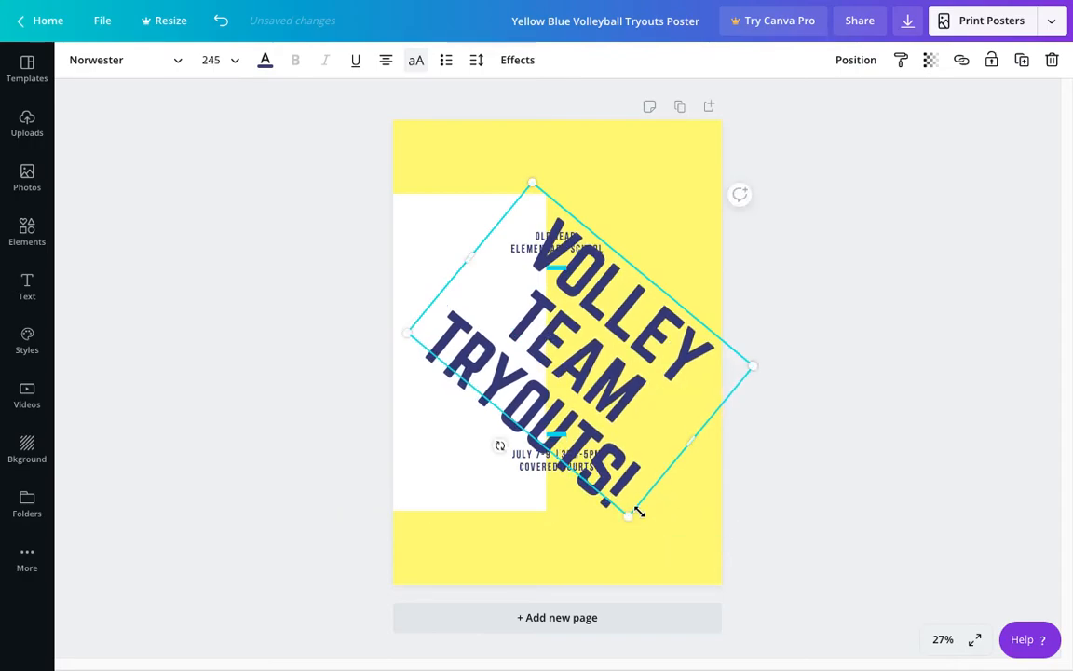
{"action": "key", "text": "ctrl+z"}
{"action": "key", "text": "ctrl+z"}
{"action": "key", "text": "ctrl+z"}
{"action": "key", "text": "ctrl+z"}
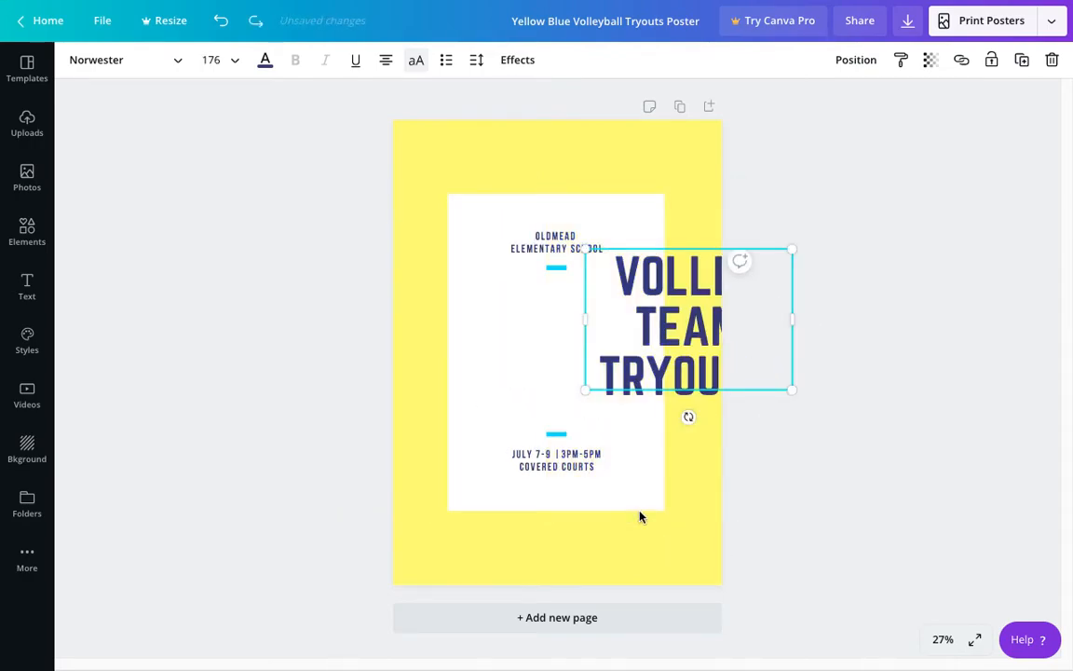
{"action": "key", "text": "ctrl+z"}
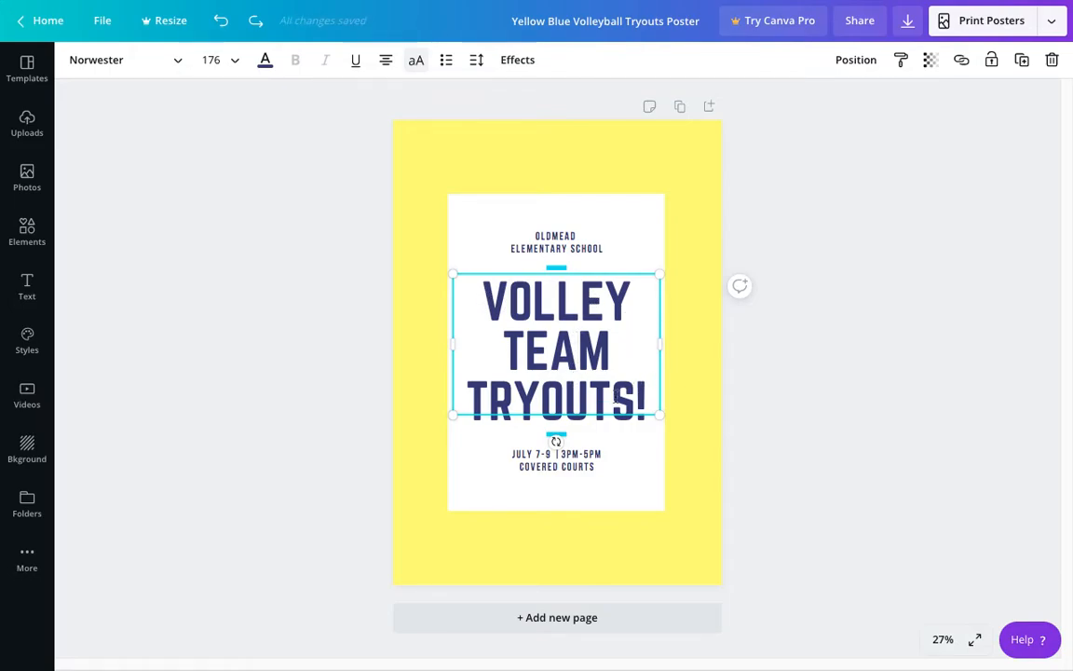
{"action": "left_click", "coordinate": [747, 382]}
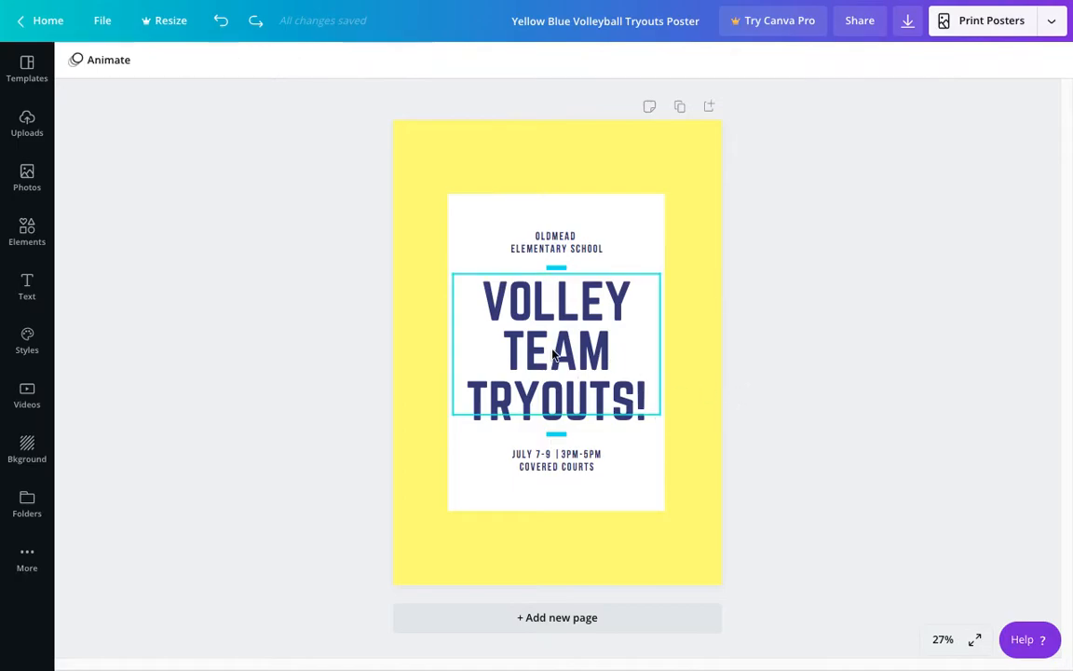
Step: Replace the poster's title text with "COPYRIGHT" and widen its text box so the word fits on one line
{"action": "left_click", "coordinate": [540, 348]}
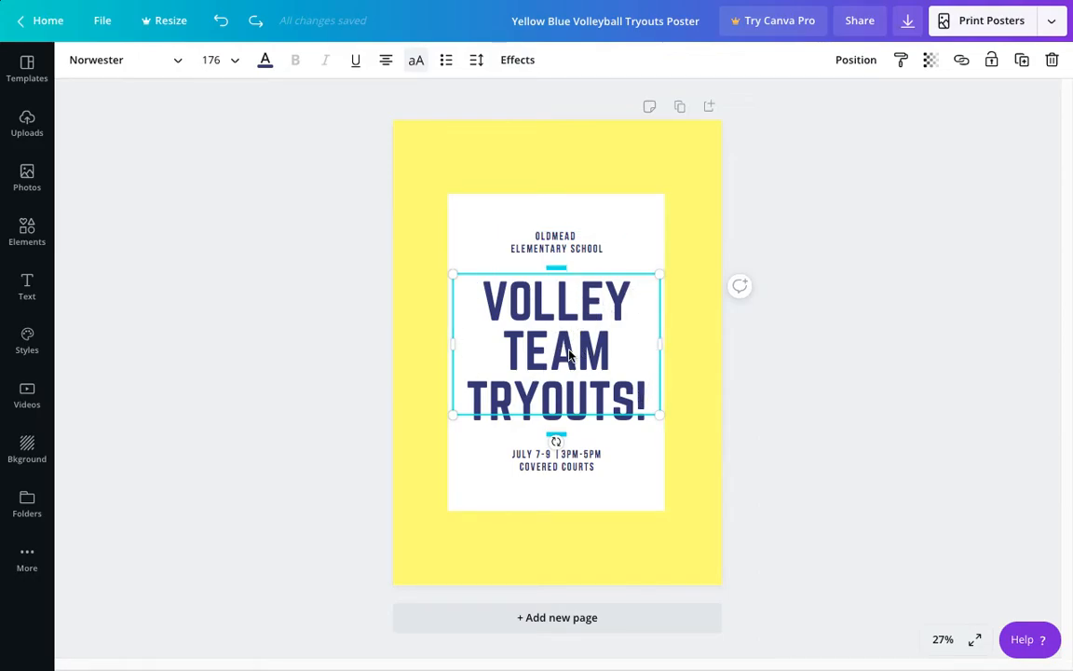
{"action": "left_click_drag", "start_coordinate": [633, 395], "coordinate": [493, 298]}
{"action": "key", "text": "BackSpace"}
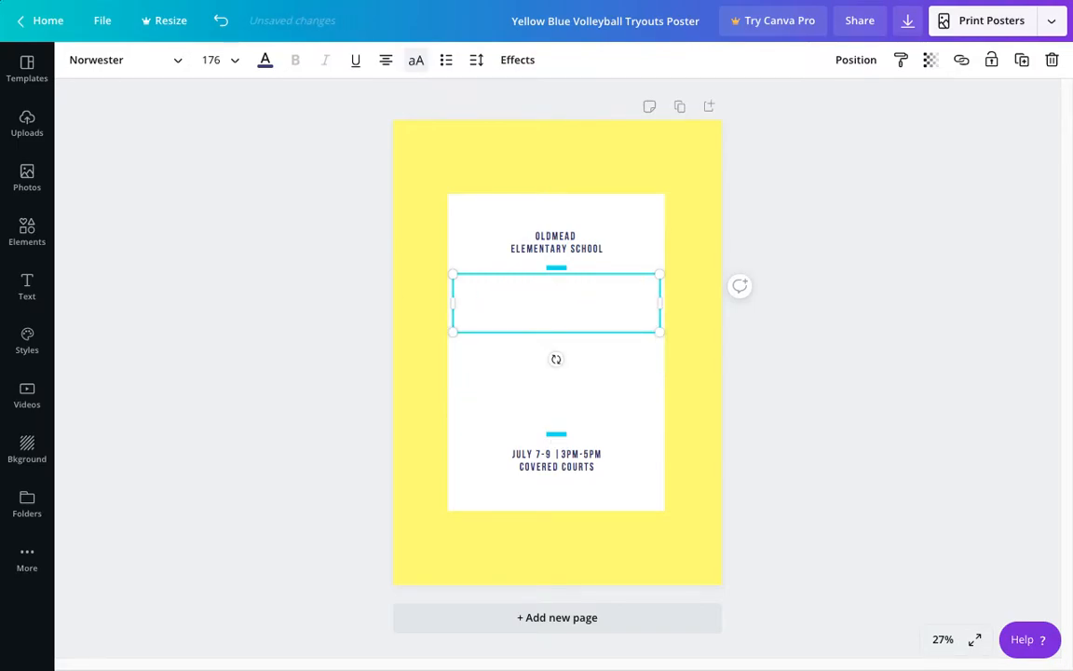
{"action": "type", "text": "COPYR"}
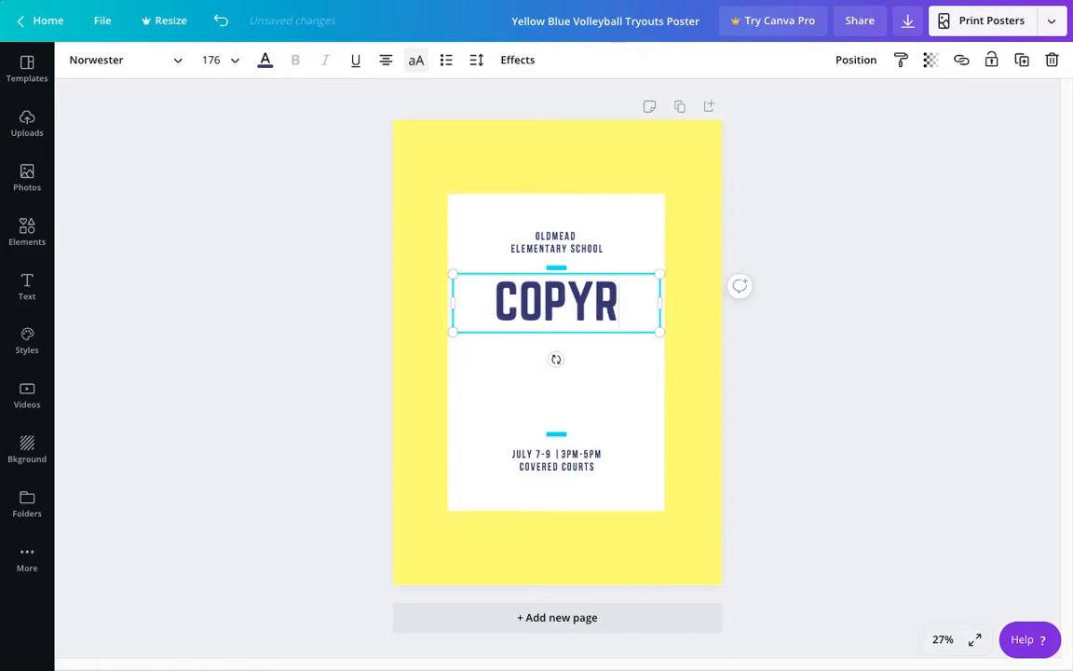
{"action": "type", "text": "IGHT"}
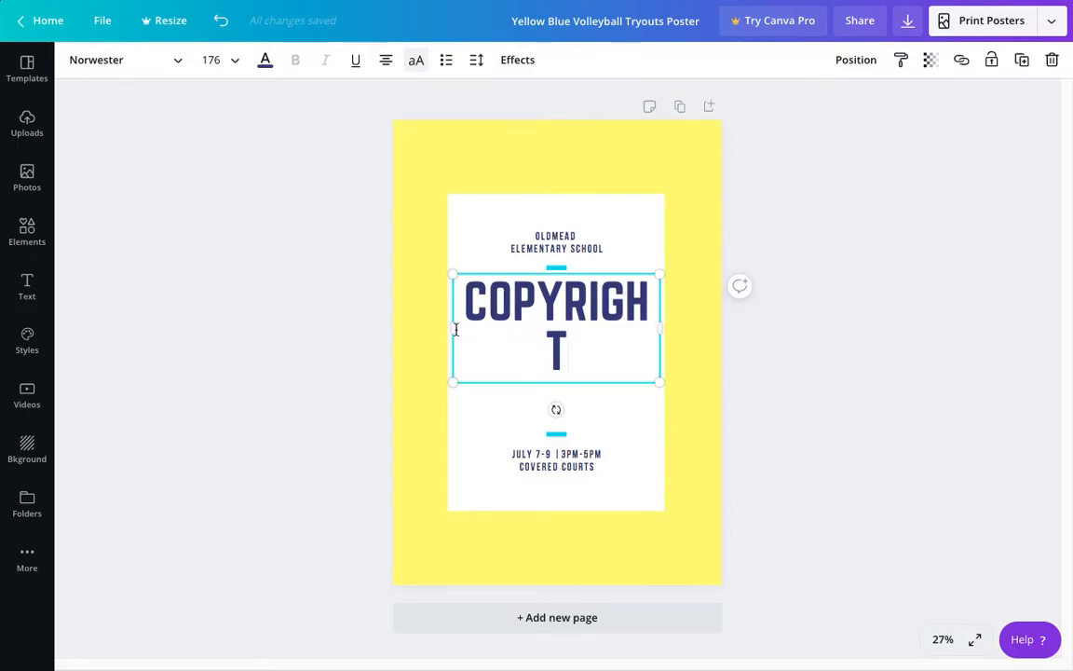
{"action": "left_click_drag", "start_coordinate": [453, 328], "coordinate": [439, 328]}
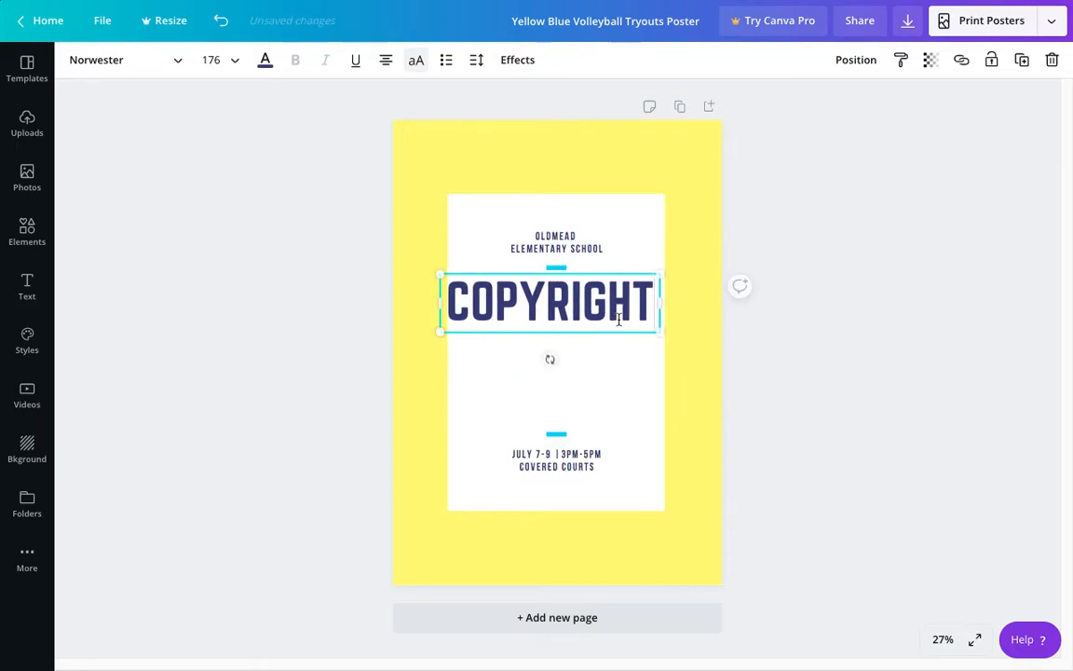
Step: Narrow the title's text box so "COPYRIGHT" wraps onto three lines, and centre it on the white panel
{"action": "left_click_drag", "start_coordinate": [661, 307], "coordinate": [517, 309]}
{"action": "left_click", "coordinate": [626, 366]}
{"action": "left_click", "coordinate": [441, 312]}
{"action": "left_click_drag", "start_coordinate": [440, 312], "coordinate": [559, 342]}
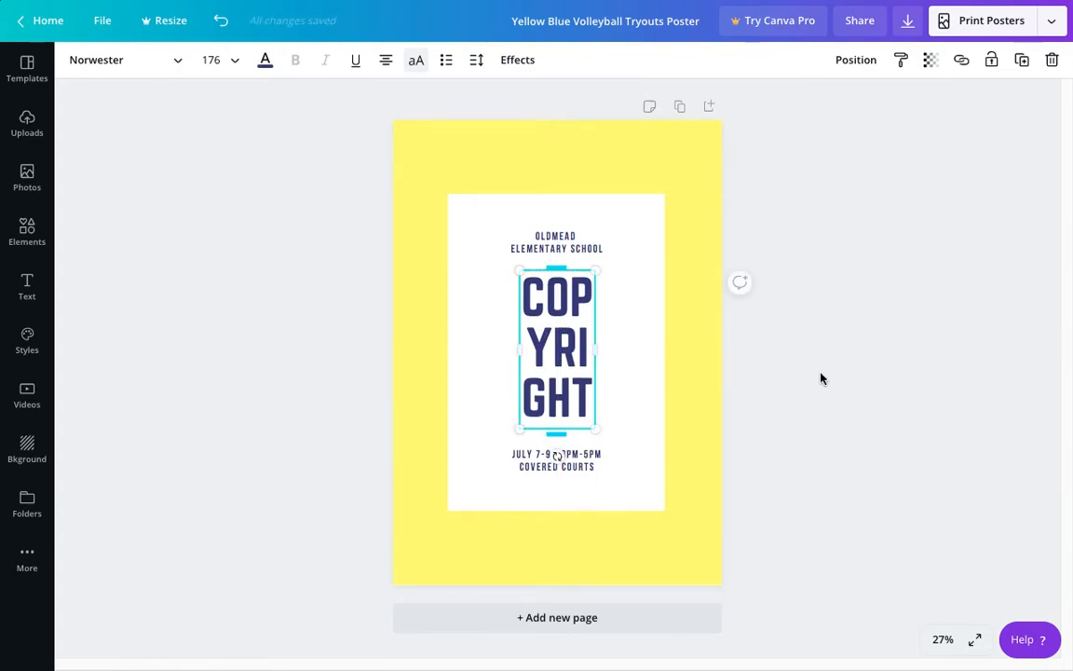
{"action": "left_click", "coordinate": [820, 377]}
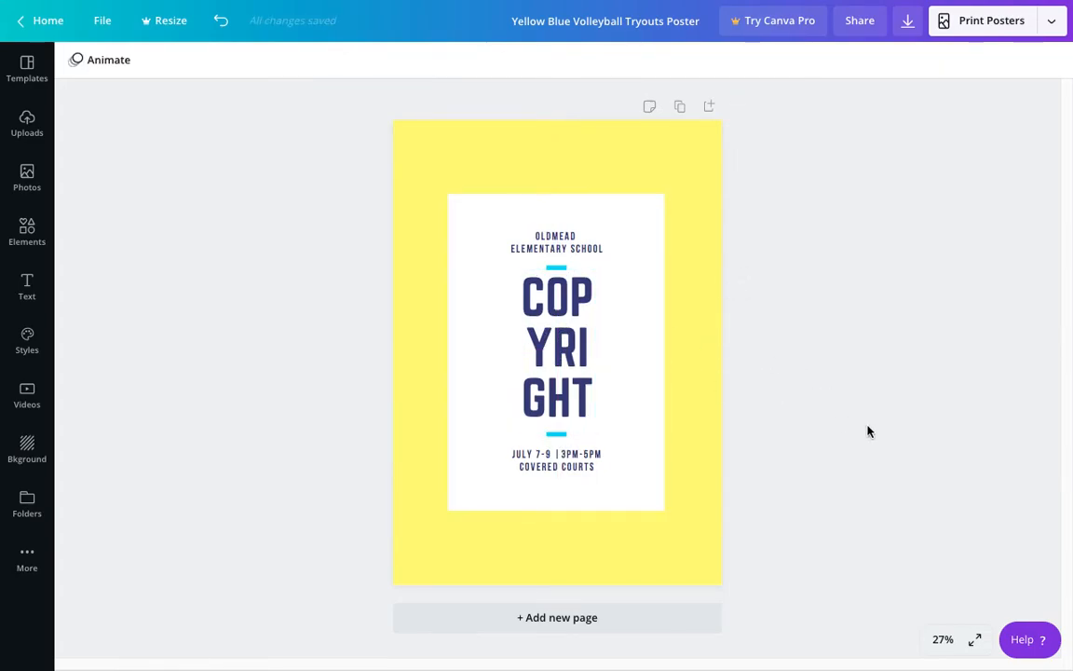
Step: Widen the "COPYRIGHT" text box back to a single line, centre it, and fit its width to the white panel
{"action": "left_click", "coordinate": [550, 358]}
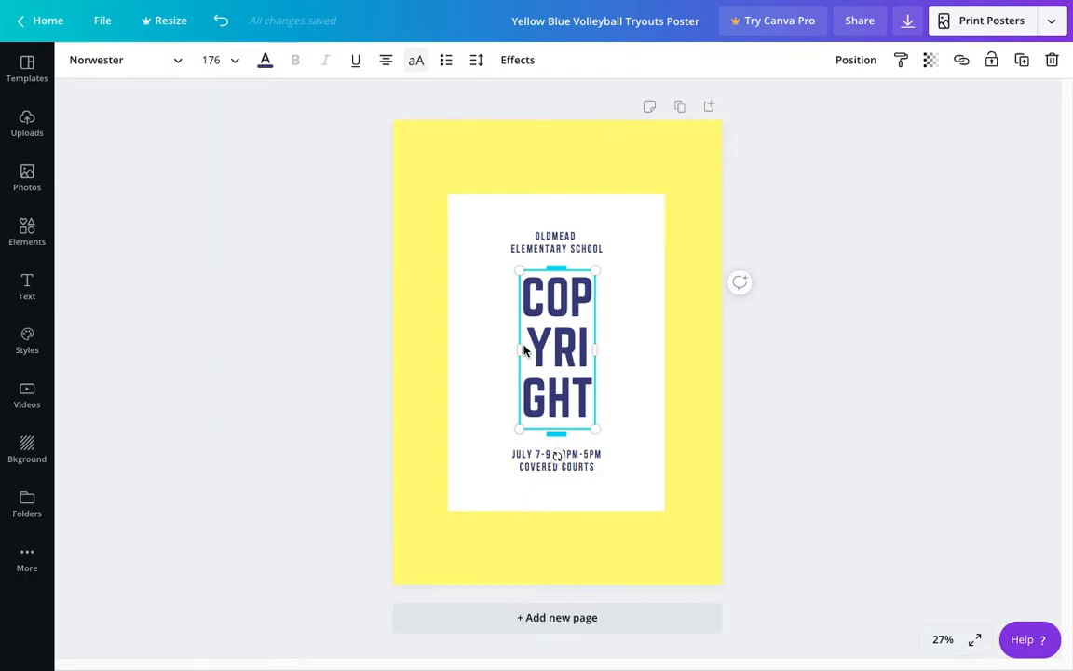
{"action": "left_click_drag", "start_coordinate": [520, 349], "coordinate": [414, 333]}
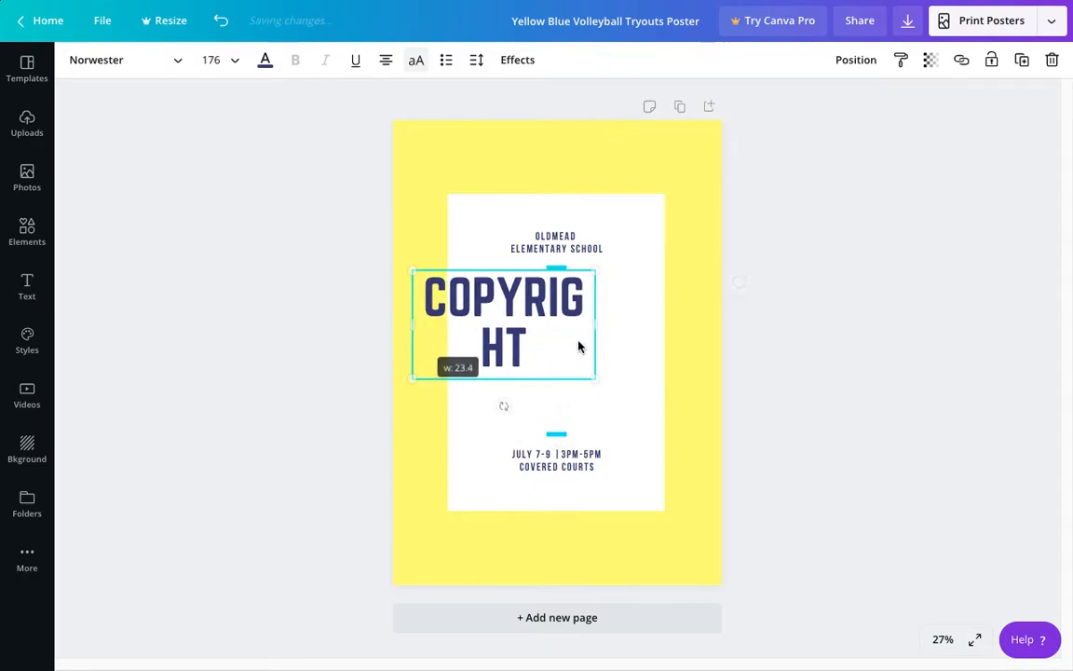
{"action": "left_click_drag", "start_coordinate": [598, 328], "coordinate": [652, 328]}
{"action": "left_click_drag", "start_coordinate": [564, 300], "coordinate": [589, 307]}
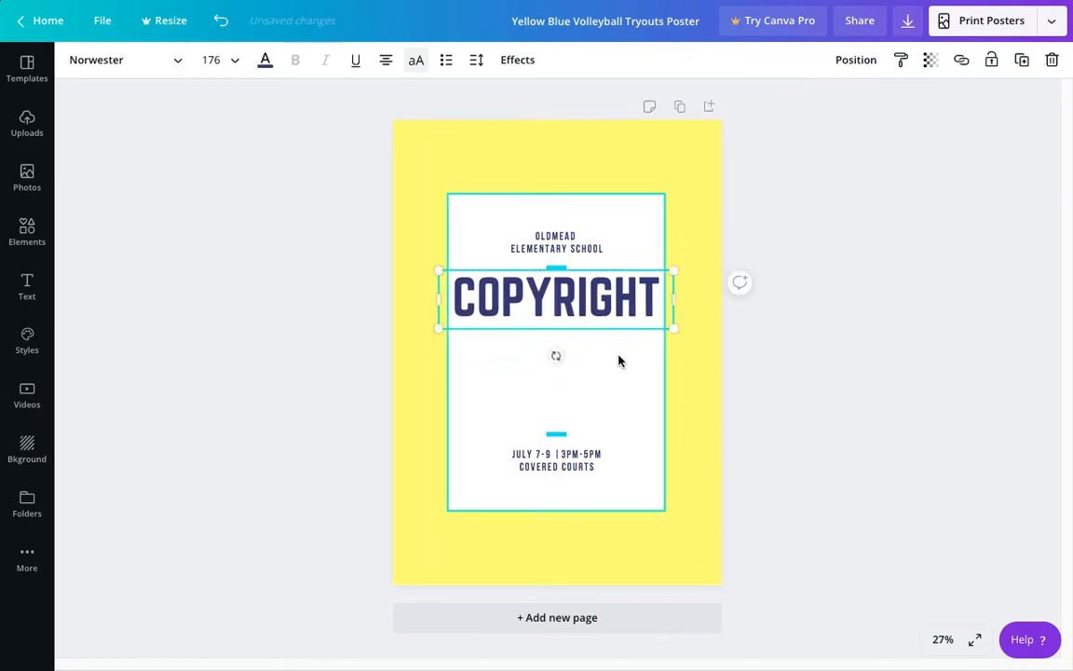
{"action": "left_click", "coordinate": [711, 369]}
{"action": "left_click", "coordinate": [552, 306]}
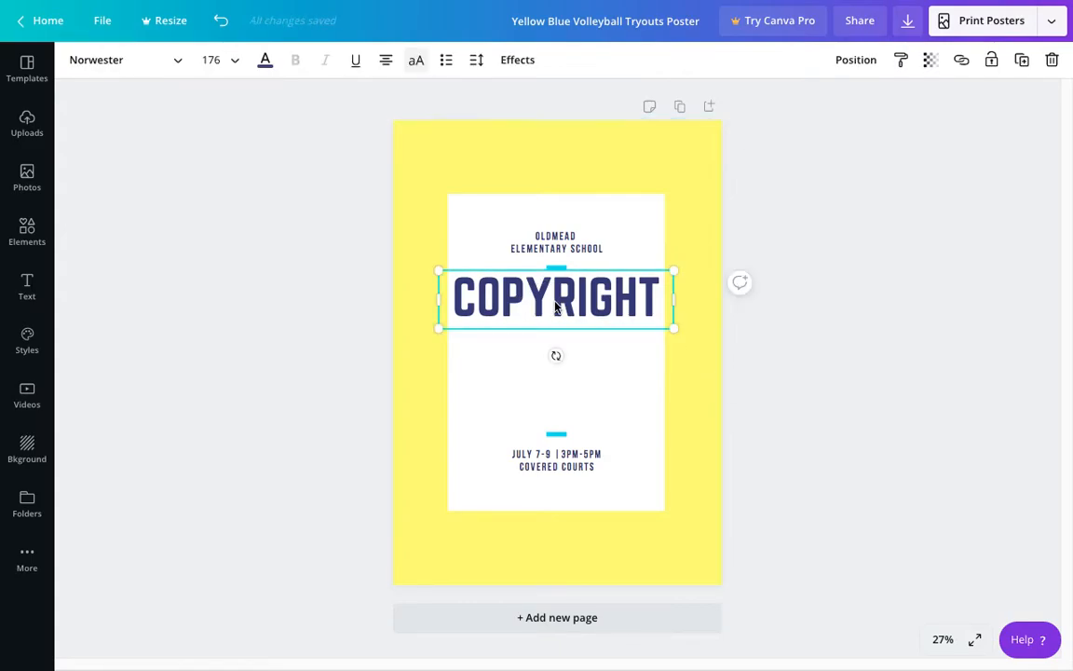
{"action": "left_click_drag", "start_coordinate": [674, 297], "coordinate": [664, 298]}
{"action": "left_click_drag", "start_coordinate": [438, 298], "coordinate": [448, 298]}
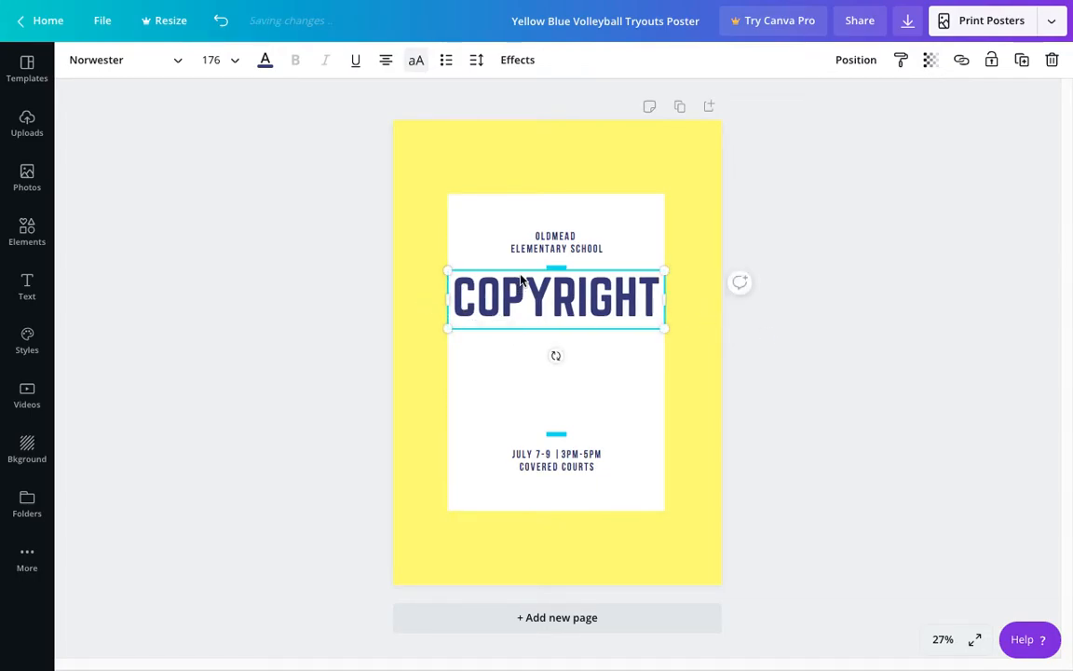
Step: Delete the date and venue text and move the lower blue bar down near the white panel's bottom edge
{"action": "left_click", "coordinate": [575, 462]}
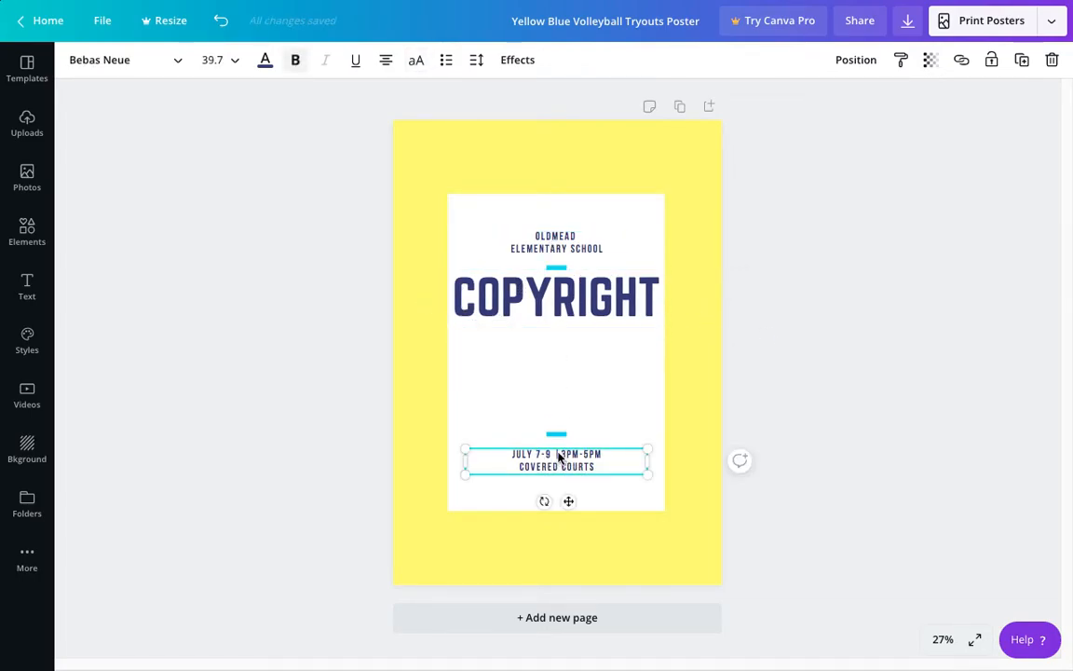
{"action": "key", "text": "Delete"}
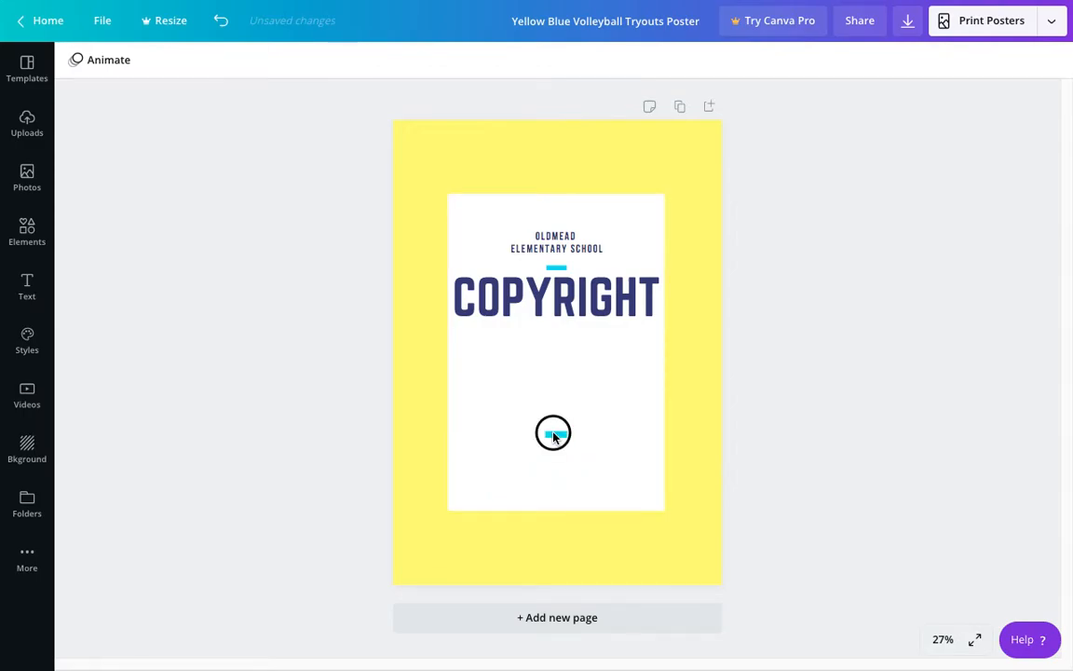
{"action": "left_click", "coordinate": [555, 434]}
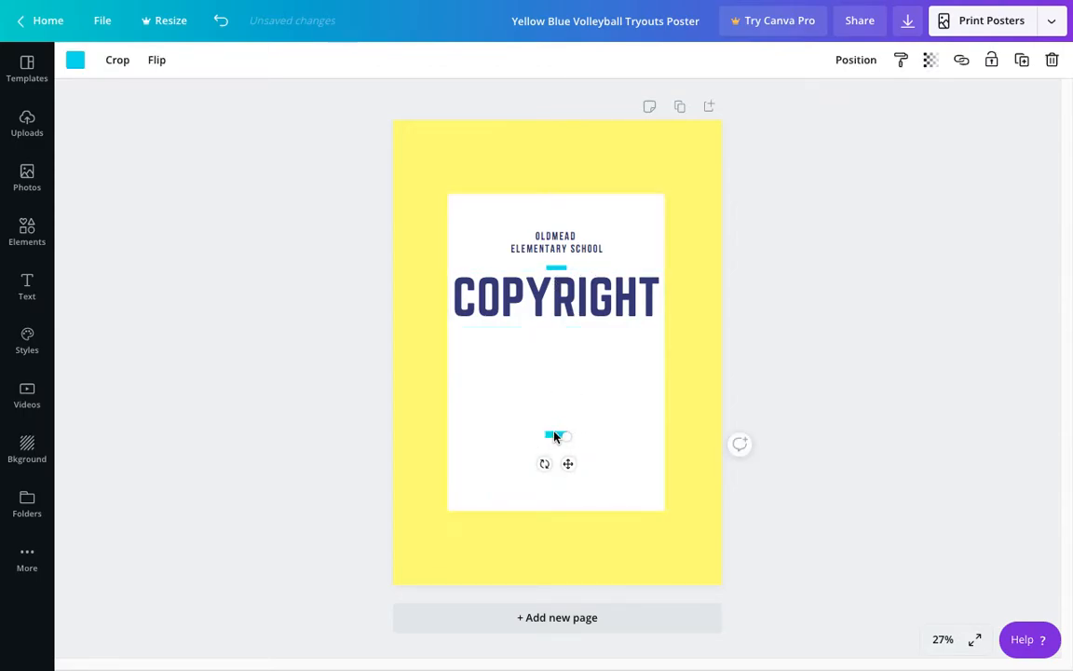
{"action": "left_click_drag", "start_coordinate": [556, 436], "coordinate": [553, 487]}
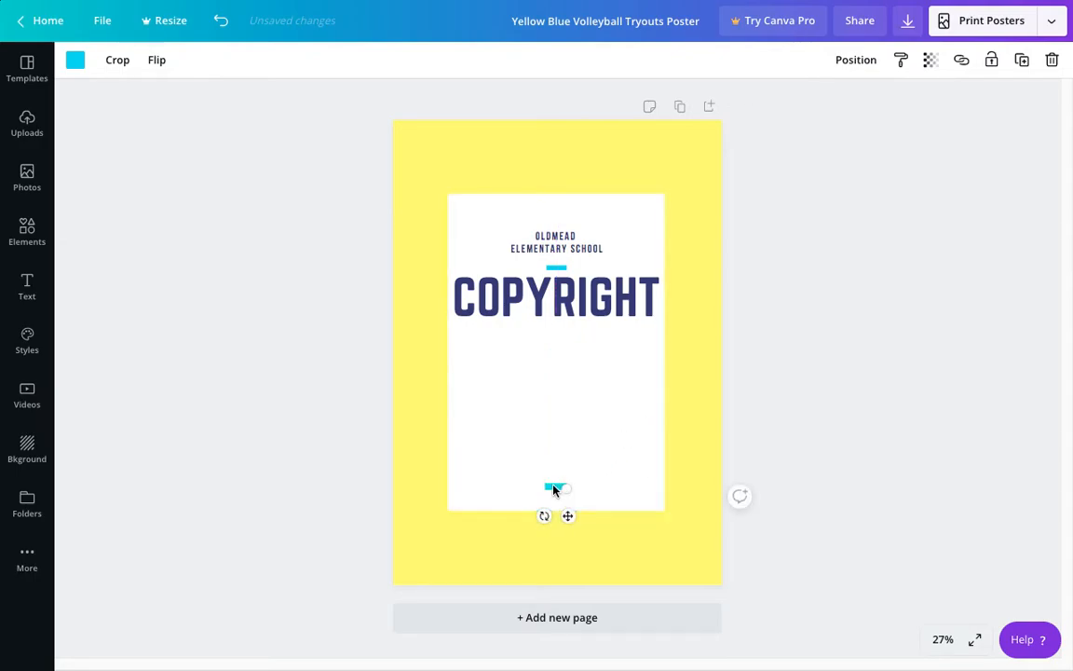
Step: Replace the school name above the title with "WHAT IS..."
{"action": "left_click", "coordinate": [567, 248]}
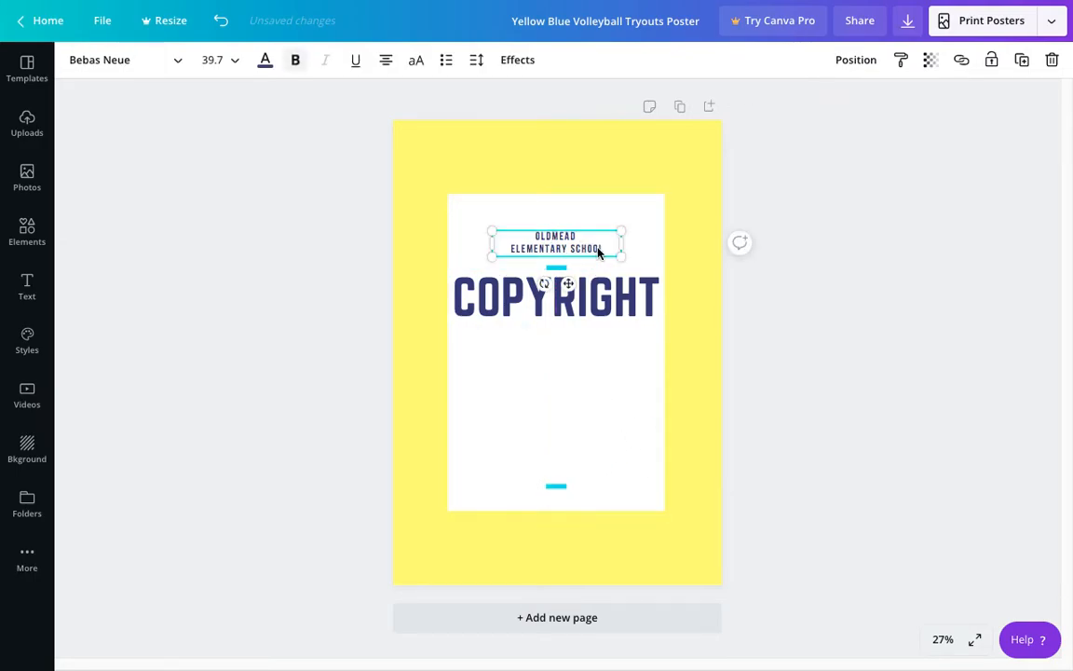
{"action": "left_click_drag", "start_coordinate": [604, 248], "coordinate": [525, 232]}
{"action": "key", "text": "BackSpace"}
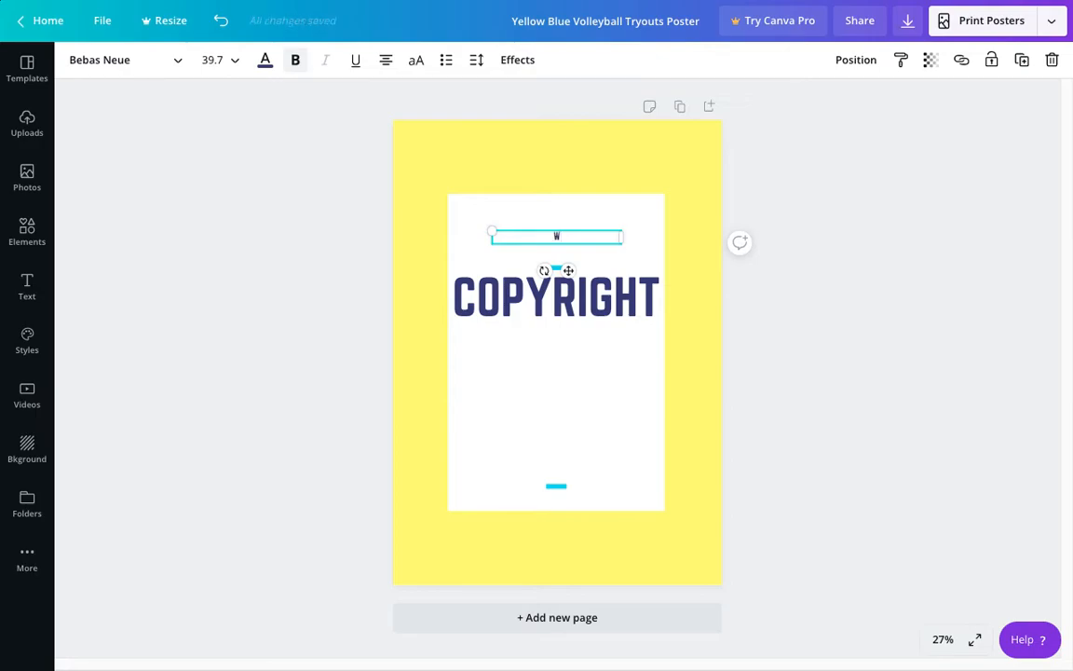
{"action": "type", "text": "WHAT IS..."}
{"action": "left_click", "coordinate": [823, 341]}
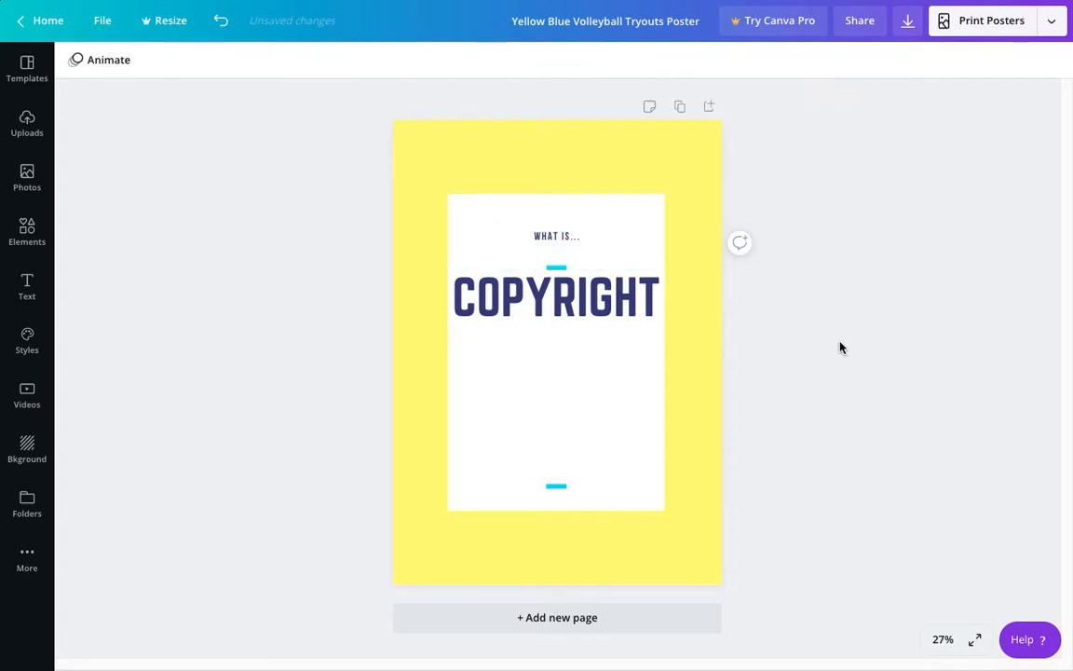
Step: Set the font size of the "WHAT IS..." text to 64
{"action": "left_click", "coordinate": [572, 238]}
{"action": "left_click_drag", "start_coordinate": [512, 235], "coordinate": [582, 239]}
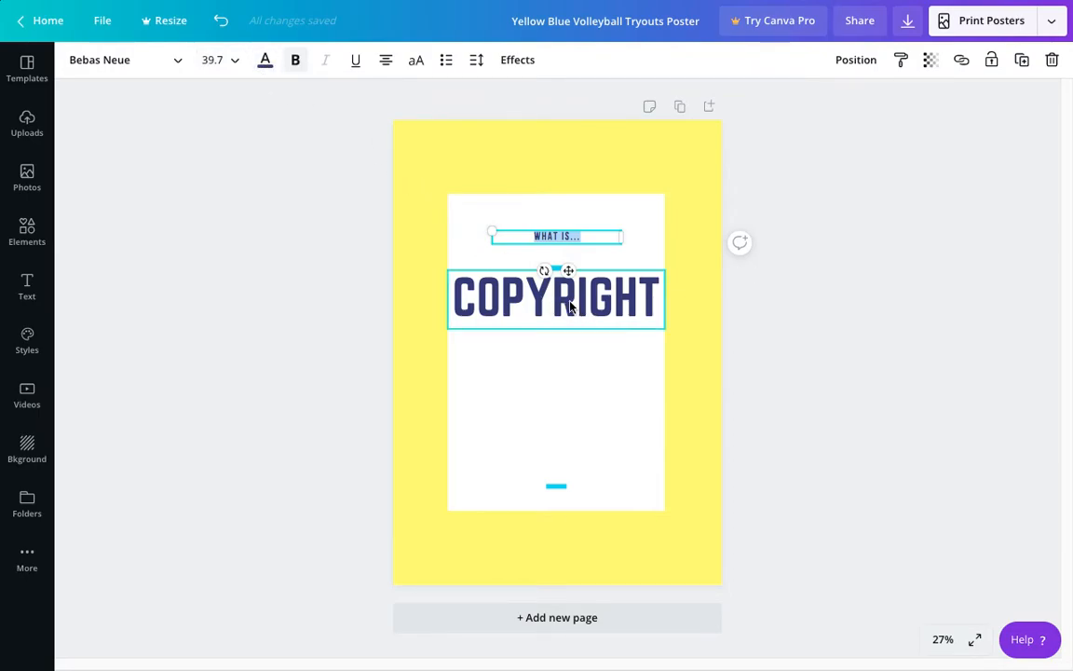
{"action": "left_click", "coordinate": [240, 66]}
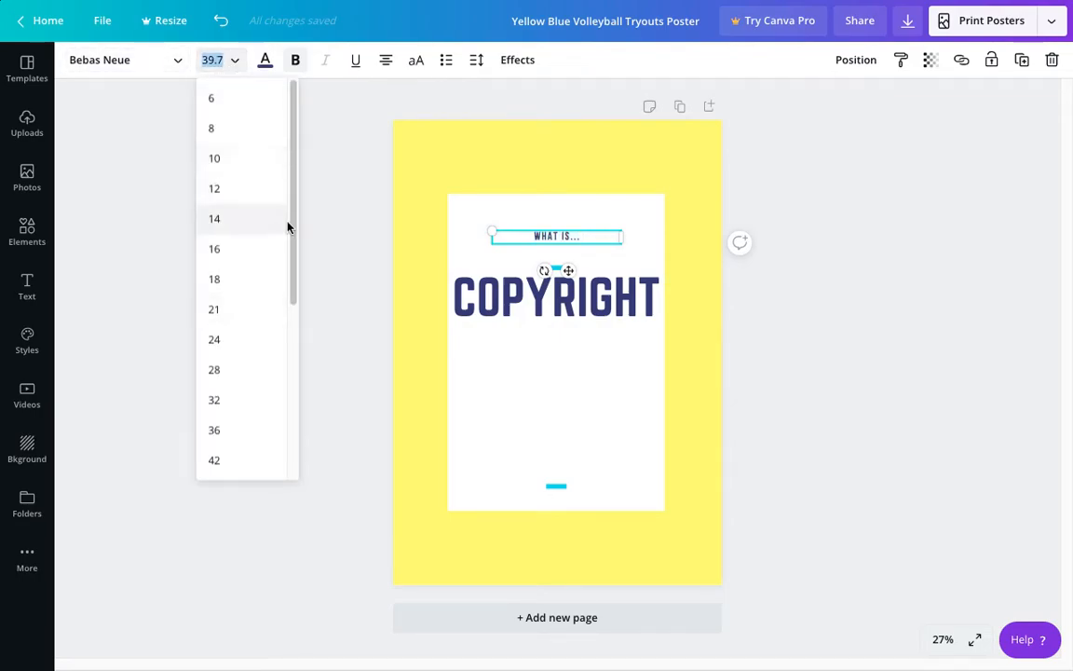
{"action": "left_click_drag", "start_coordinate": [292, 226], "coordinate": [293, 347]}
{"action": "left_click", "coordinate": [213, 337]}
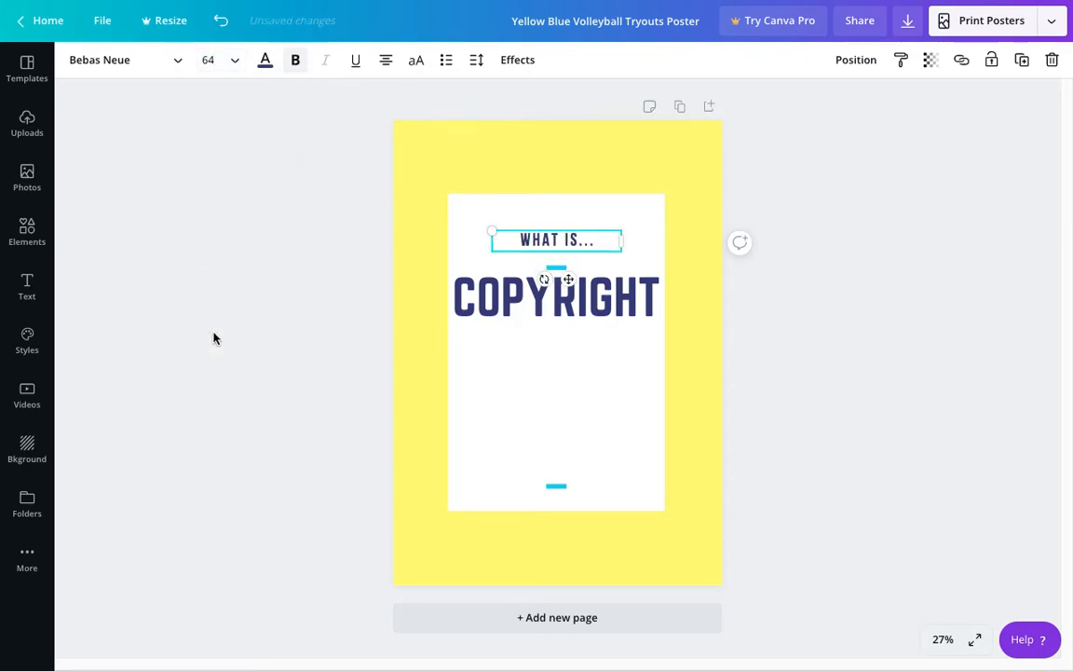
{"action": "left_click", "coordinate": [869, 352]}
Step: Move the upper blue bar and the "COPYRIGHT" title up, close beneath the "WHAT IS..." line
{"action": "left_click", "coordinate": [570, 241]}
{"action": "left_click_drag", "start_coordinate": [556, 269], "coordinate": [589, 290]}
{"action": "left_click", "coordinate": [812, 339]}
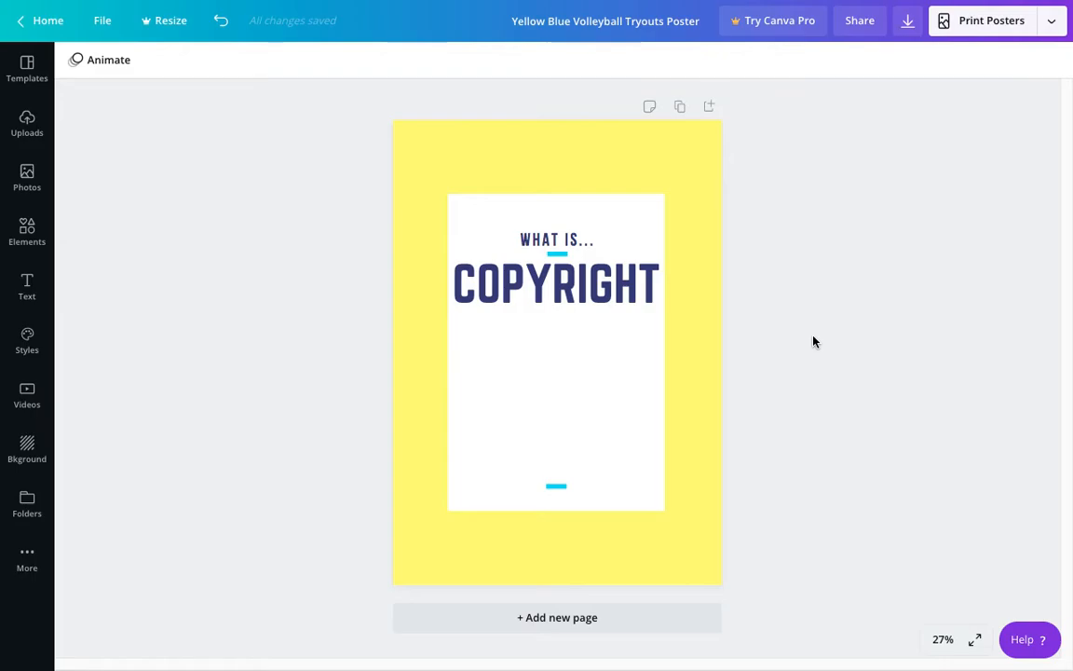
Step: Change the "COPYRIGHT" title's font to Gagalin and widen its text box so the word fits on one line
{"action": "left_click", "coordinate": [538, 292]}
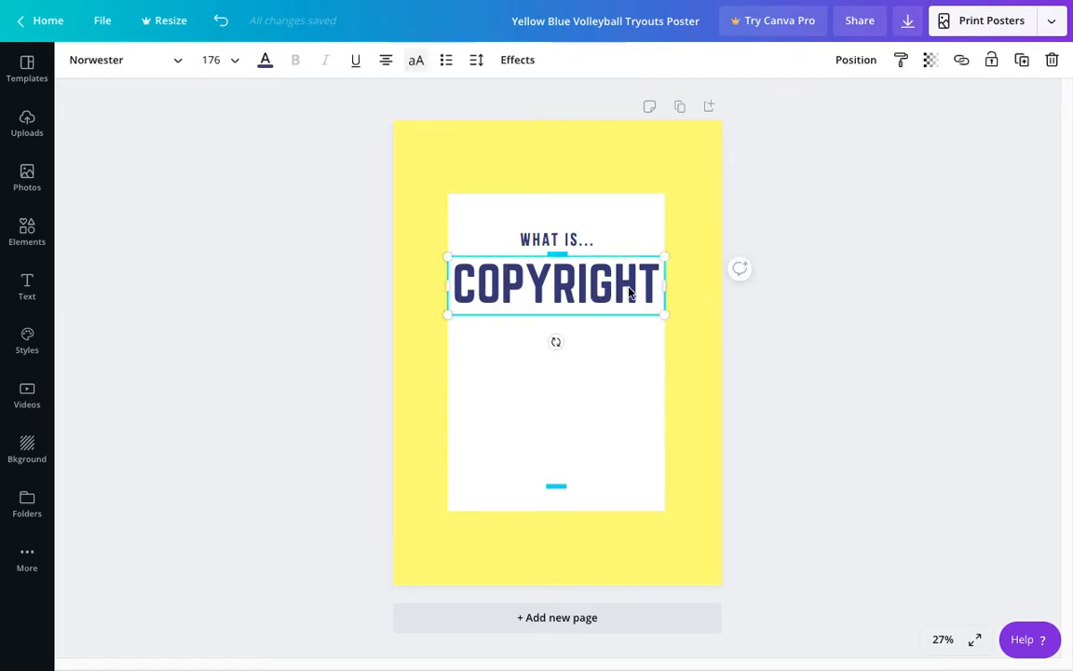
{"action": "left_click_drag", "start_coordinate": [657, 288], "coordinate": [436, 286]}
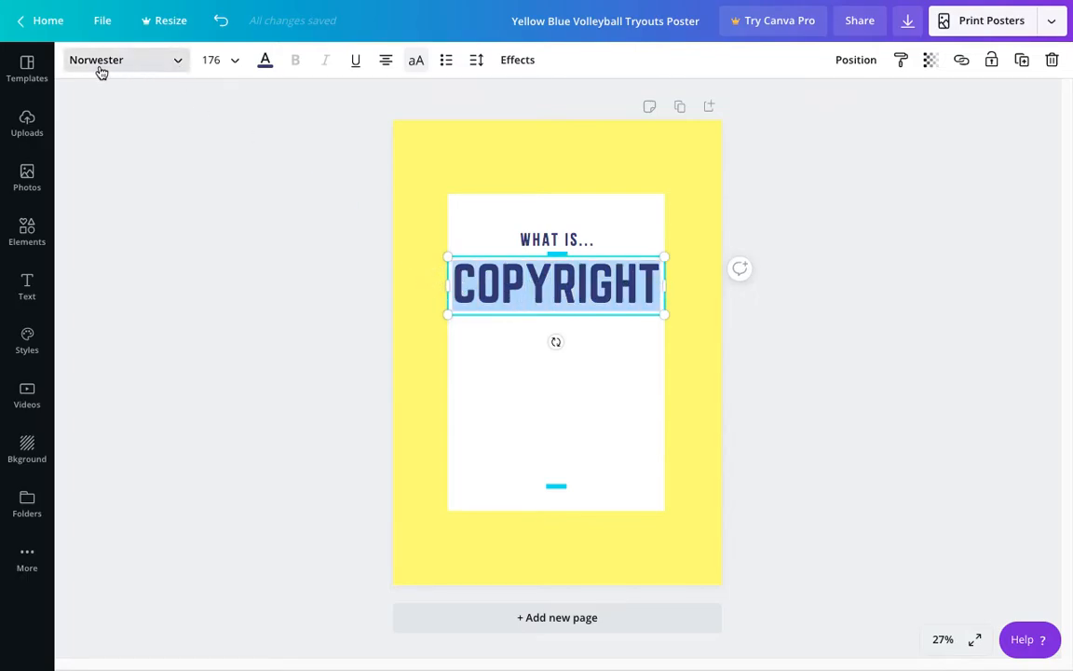
{"action": "left_click", "coordinate": [162, 59]}
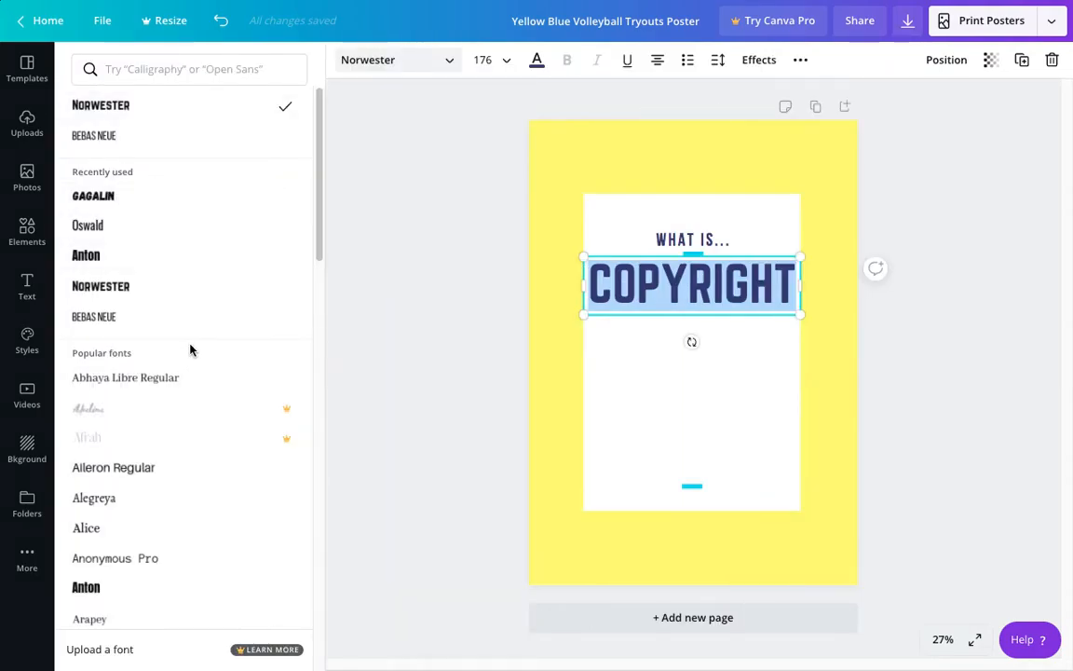
{"action": "left_click", "coordinate": [100, 202]}
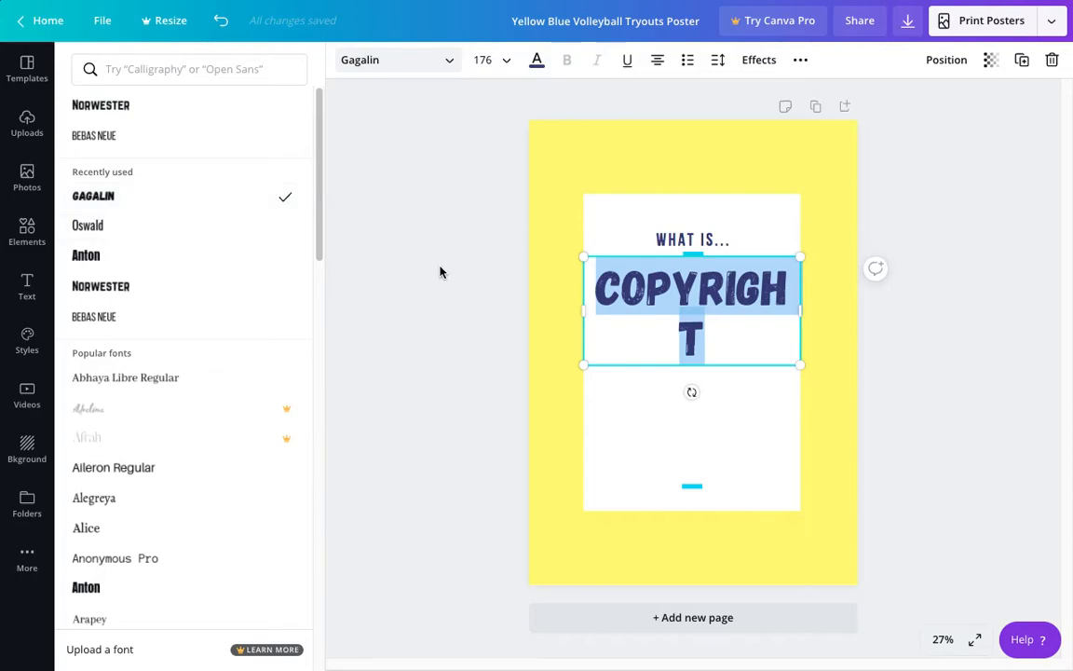
{"action": "left_click", "coordinate": [395, 293]}
{"action": "left_click_drag", "start_coordinate": [666, 320], "coordinate": [673, 314]}
{"action": "left_click", "coordinate": [506, 370]}
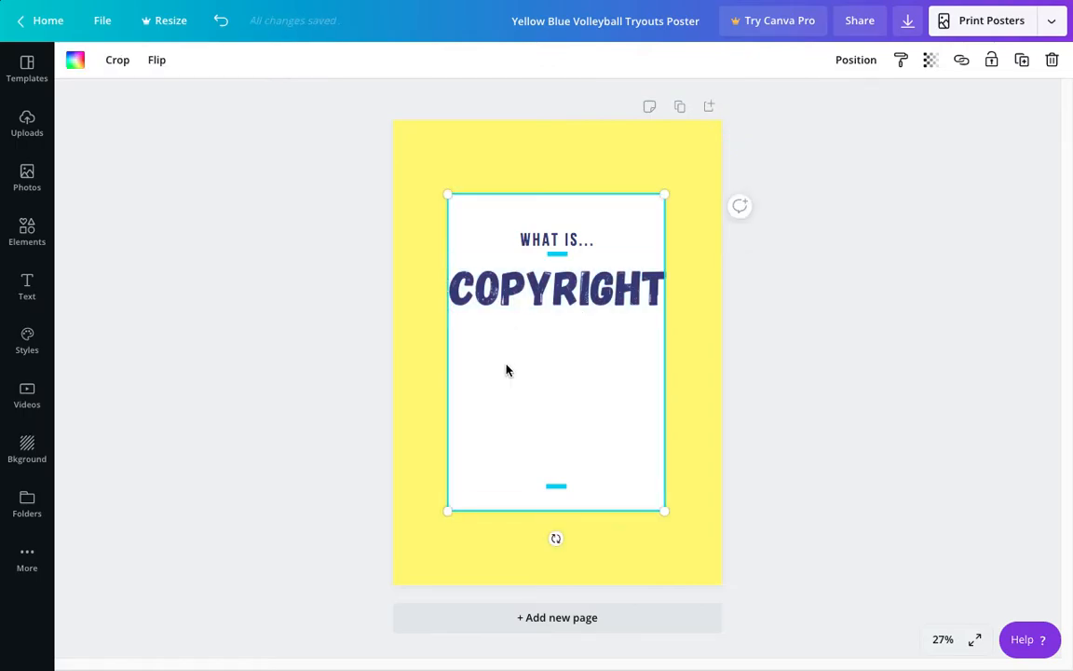
Step: Set the font size of the "COPYRIGHT" title to 144
{"action": "left_click", "coordinate": [601, 293]}
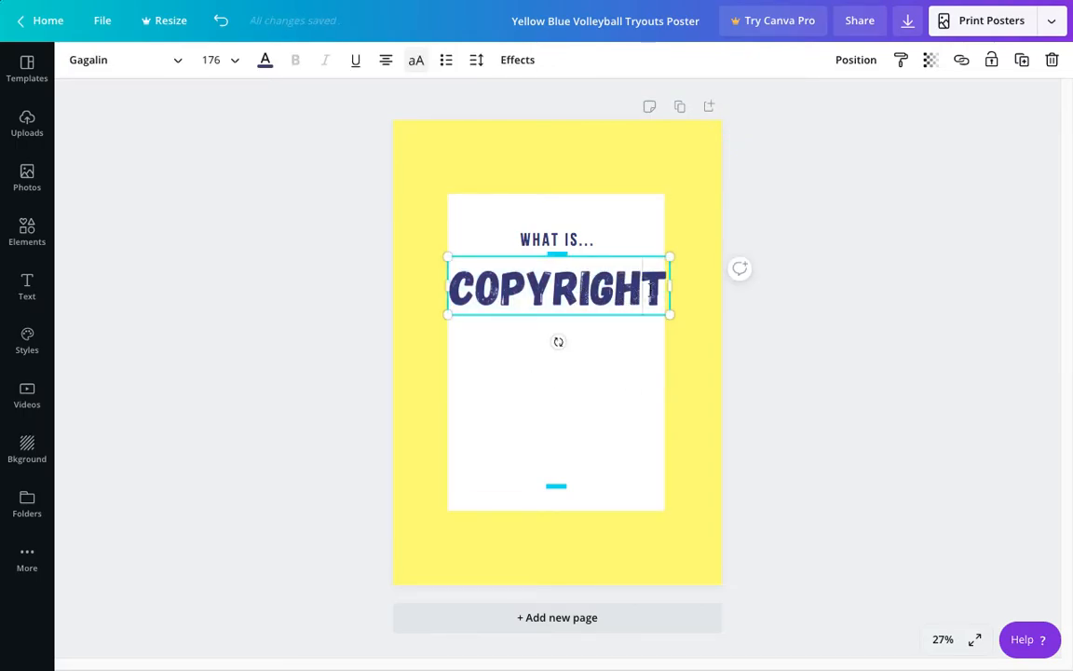
{"action": "double_click", "coordinate": [650, 292]}
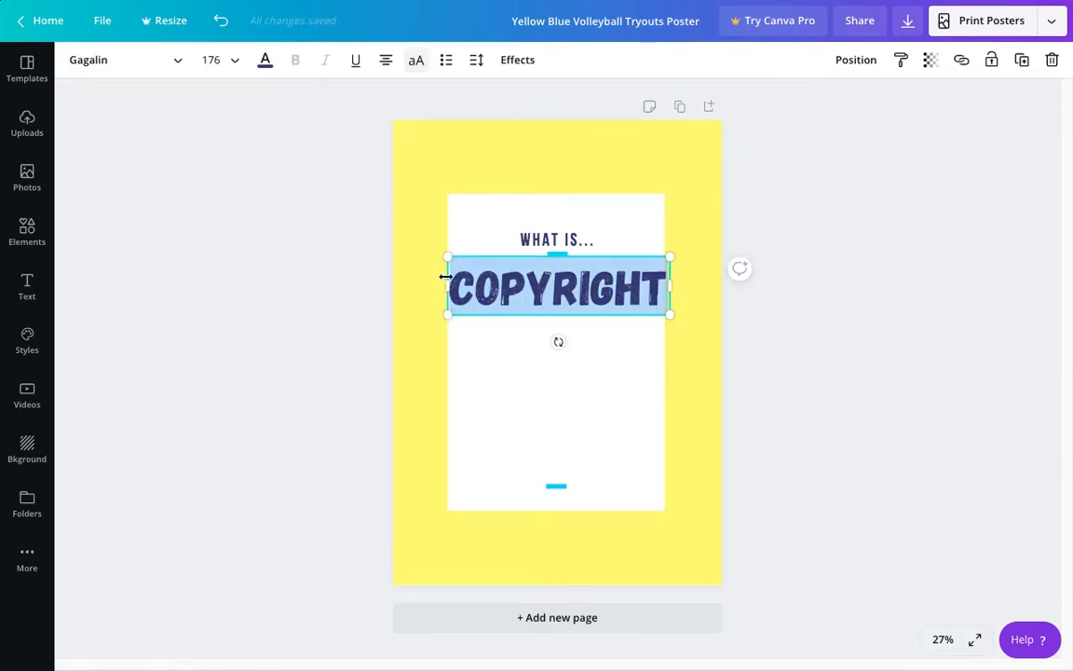
{"action": "left_click", "coordinate": [239, 62]}
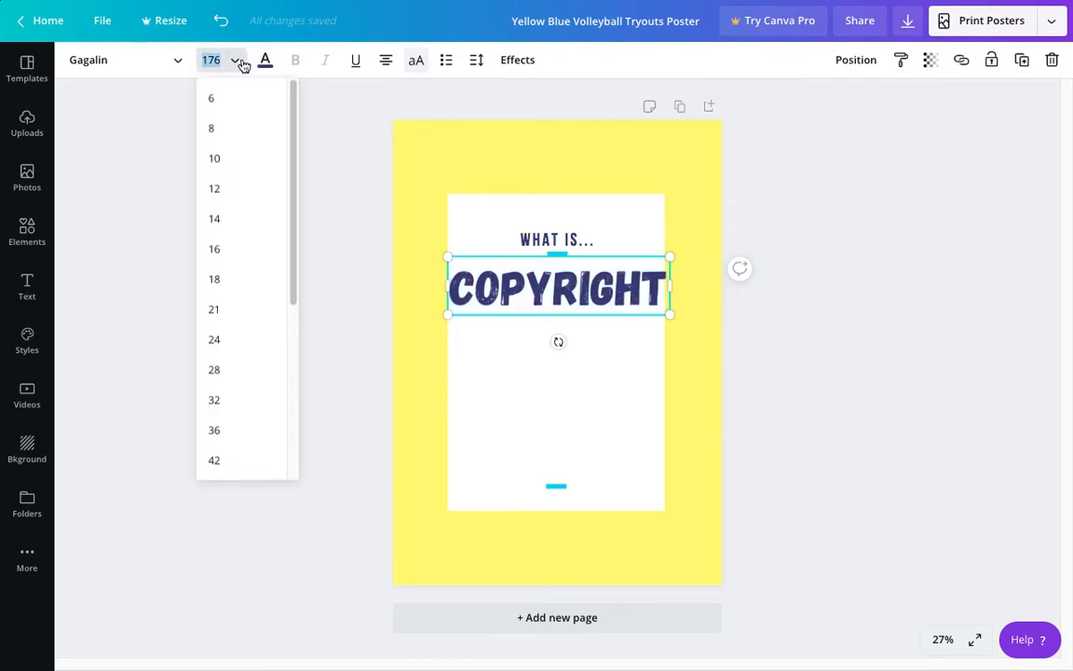
{"action": "left_click_drag", "start_coordinate": [294, 155], "coordinate": [319, 331]}
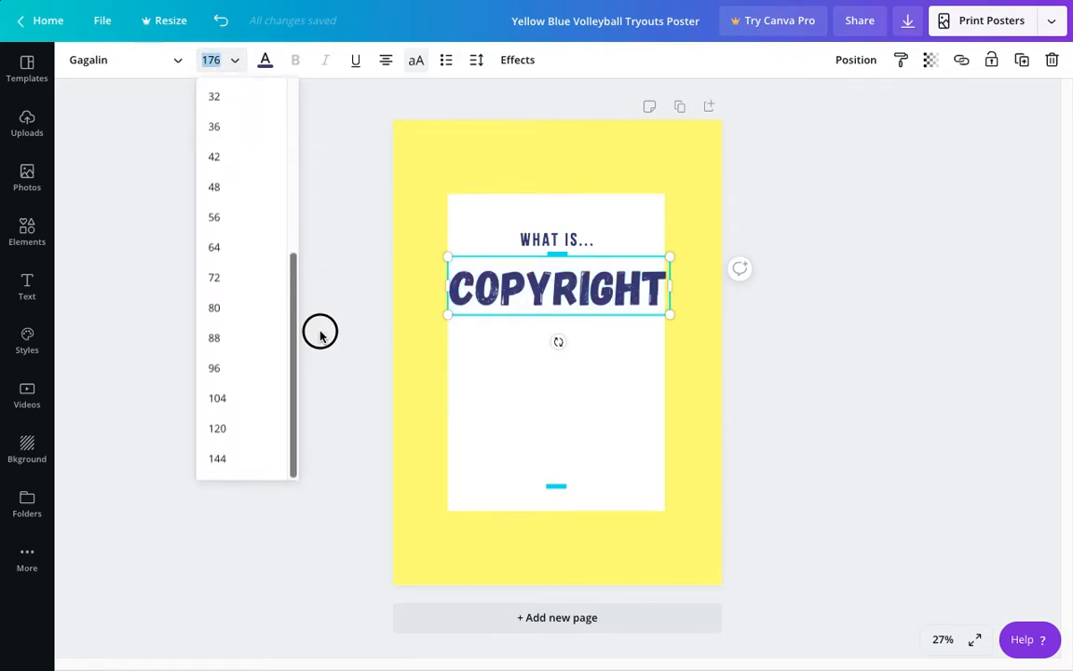
{"action": "left_click", "coordinate": [217, 458]}
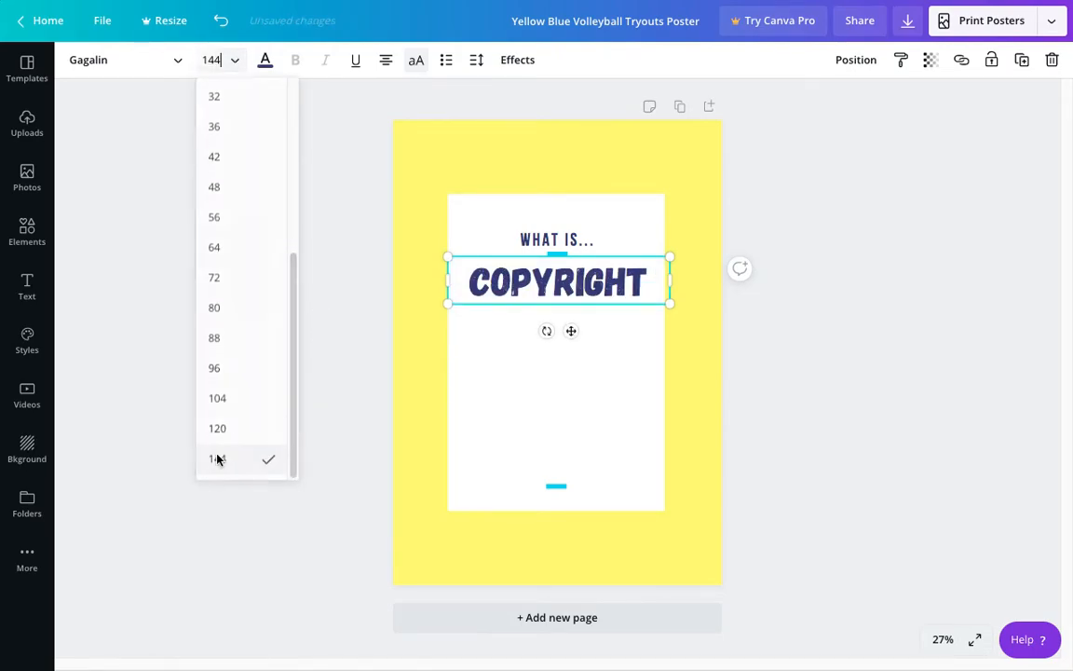
{"action": "left_click", "coordinate": [787, 315]}
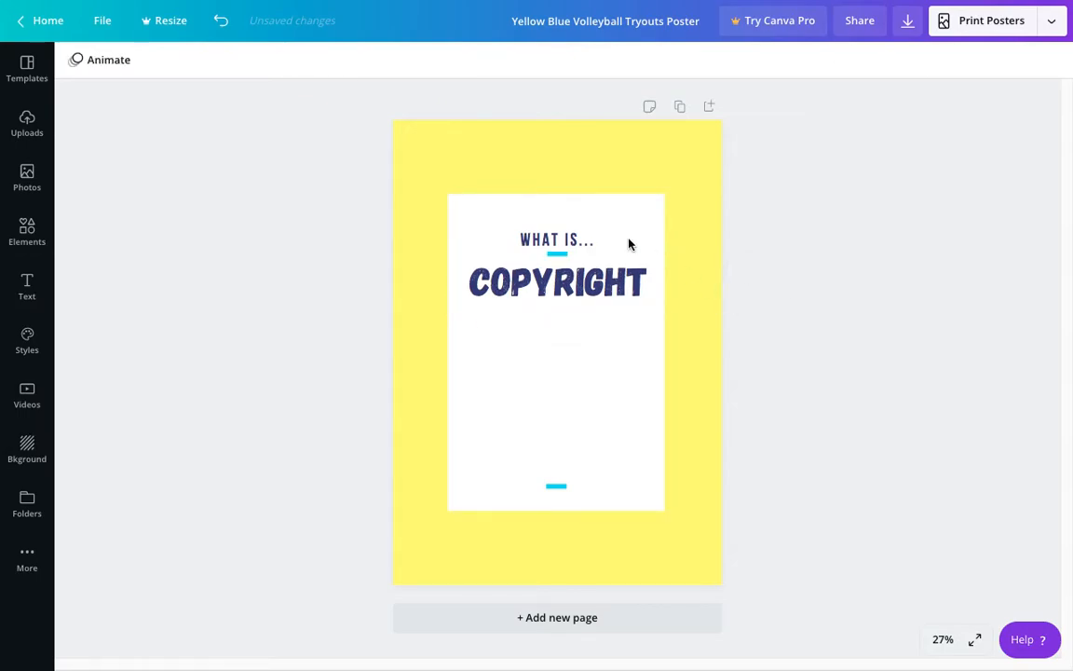
Step: Enlarge the "COPYRIGHT" title slightly, centre it on the white panel and nudge it up towards the upper blue bar
{"action": "left_click", "coordinate": [656, 289]}
{"action": "left_click_drag", "start_coordinate": [668, 301], "coordinate": [684, 306]}
{"action": "left_click_drag", "start_coordinate": [543, 281], "coordinate": [535, 281]}
{"action": "left_click", "coordinate": [778, 325]}
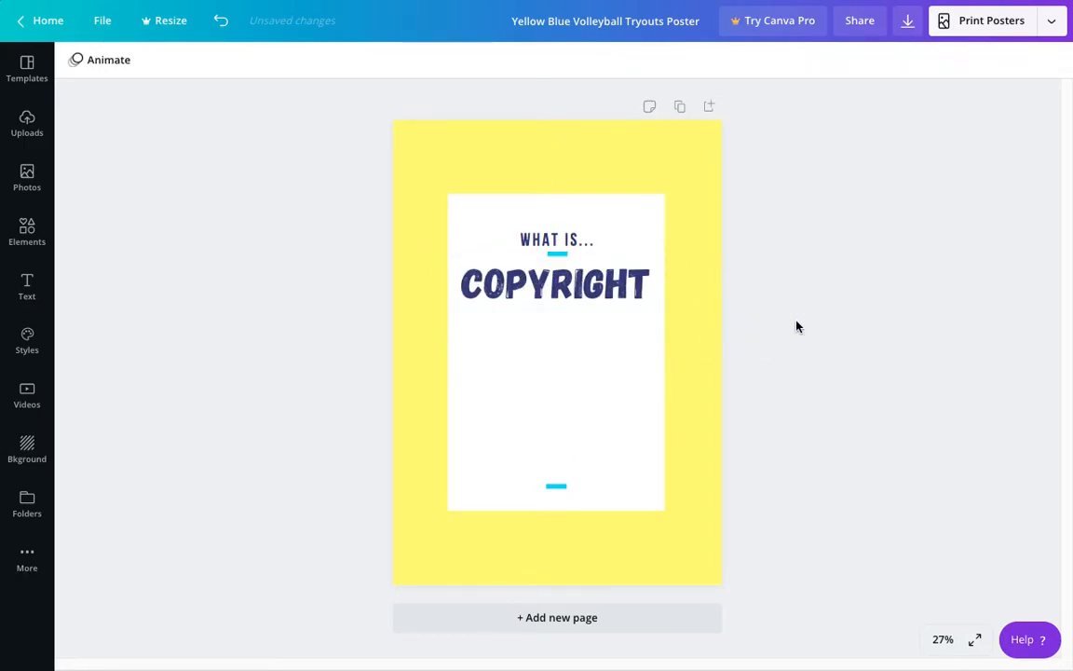
{"action": "left_click_drag", "start_coordinate": [585, 282], "coordinate": [584, 278]}
{"action": "left_click", "coordinate": [823, 333]}
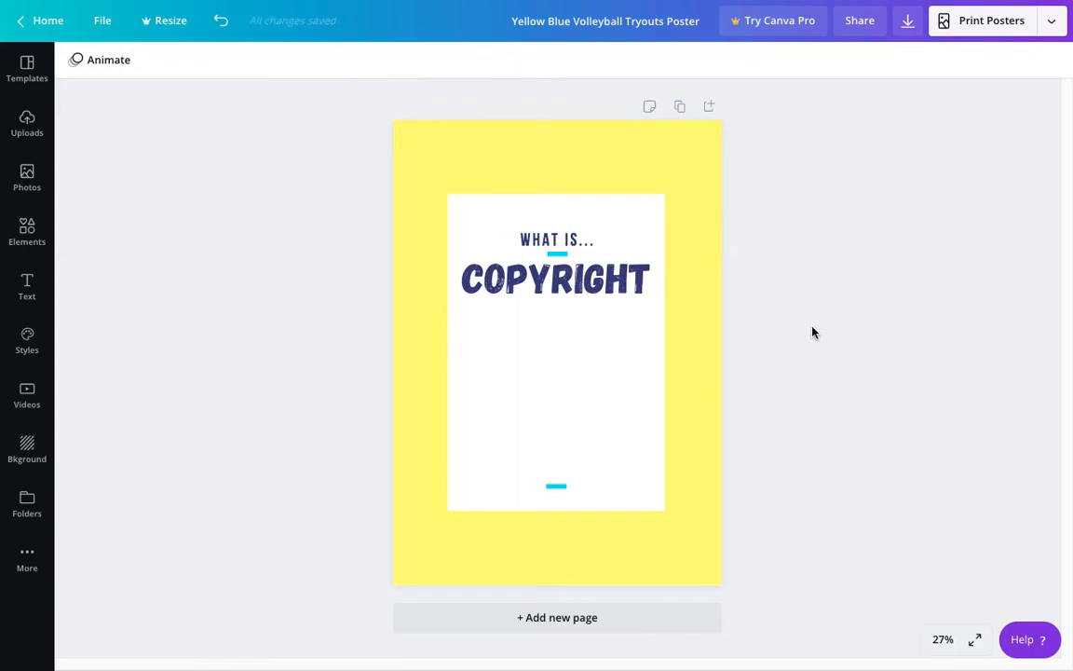
Step: Duplicate the lower blue bar and place the copy centred just below the "COPYRIGHT" title
{"action": "left_click", "coordinate": [557, 492]}
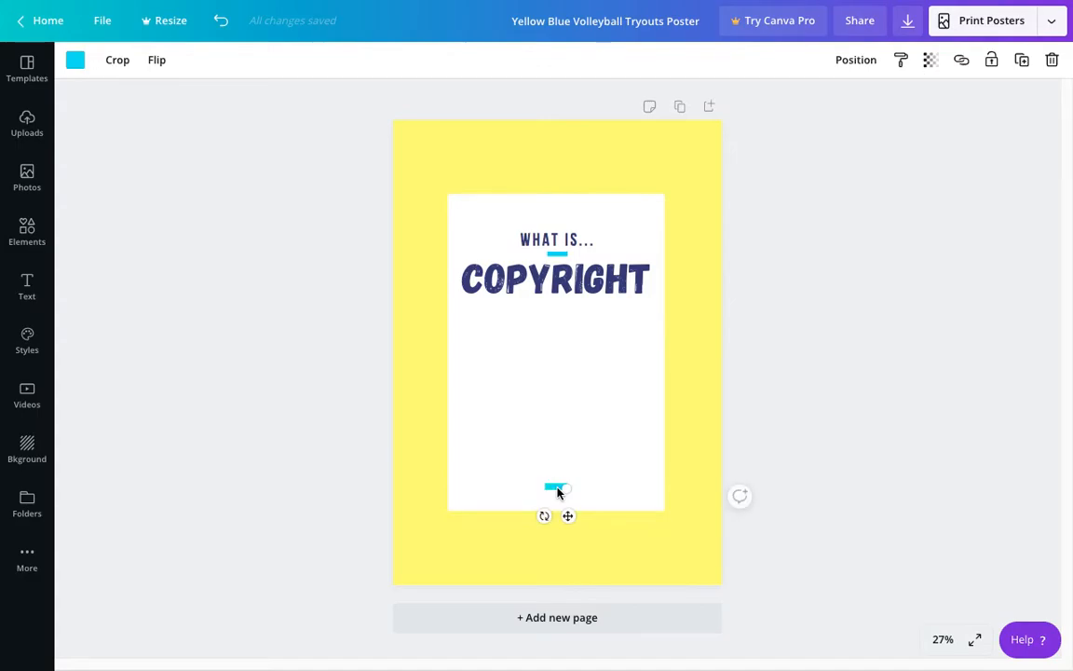
{"action": "key", "text": "ctrl+d"}
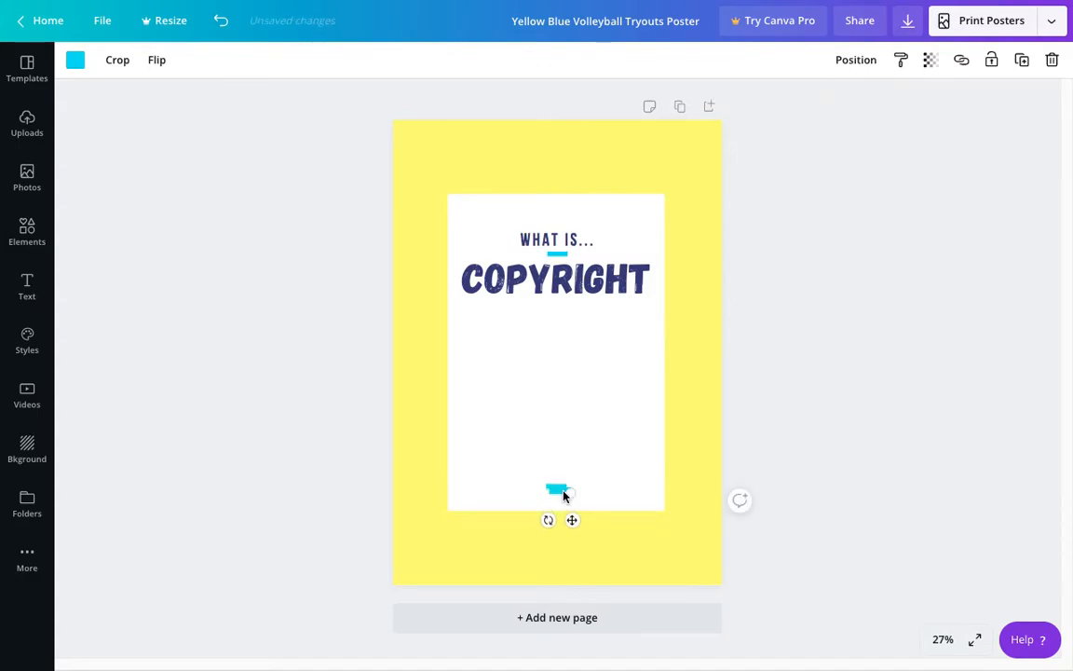
{"action": "left_click_drag", "start_coordinate": [561, 482], "coordinate": [561, 383]}
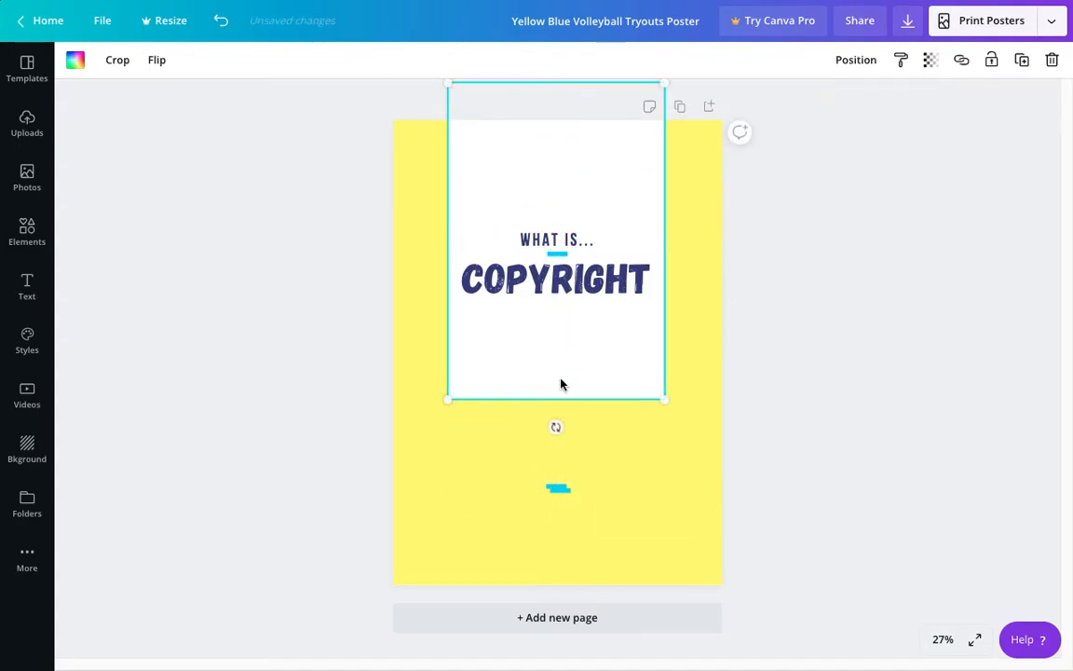
{"action": "key", "text": "ctrl+z"}
{"action": "left_click", "coordinate": [561, 487]}
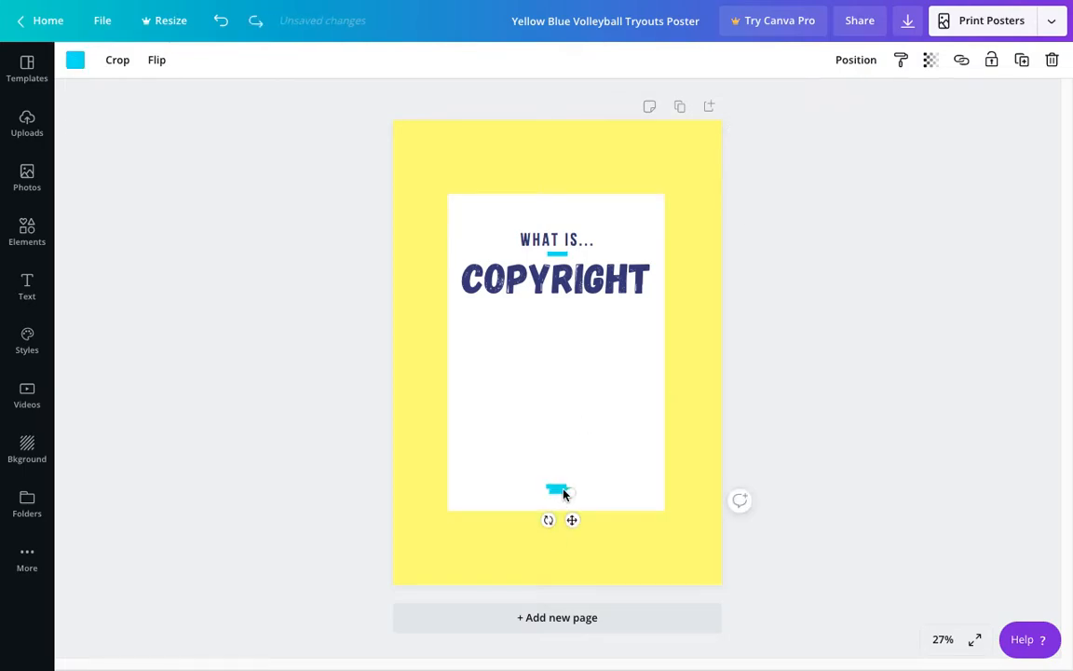
{"action": "left_click_drag", "start_coordinate": [559, 492], "coordinate": [553, 312]}
{"action": "left_click", "coordinate": [838, 407]}
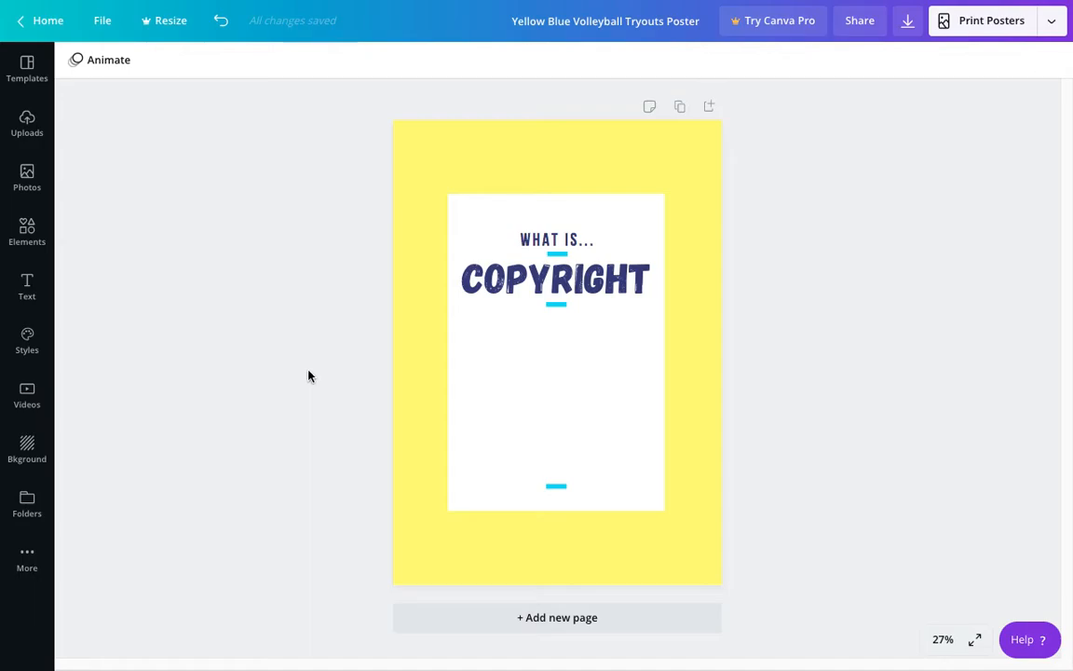
Step: Add the "All you need is love" quote text combination from the text library below the title's lower blue bar
{"action": "left_click", "coordinate": [28, 287]}
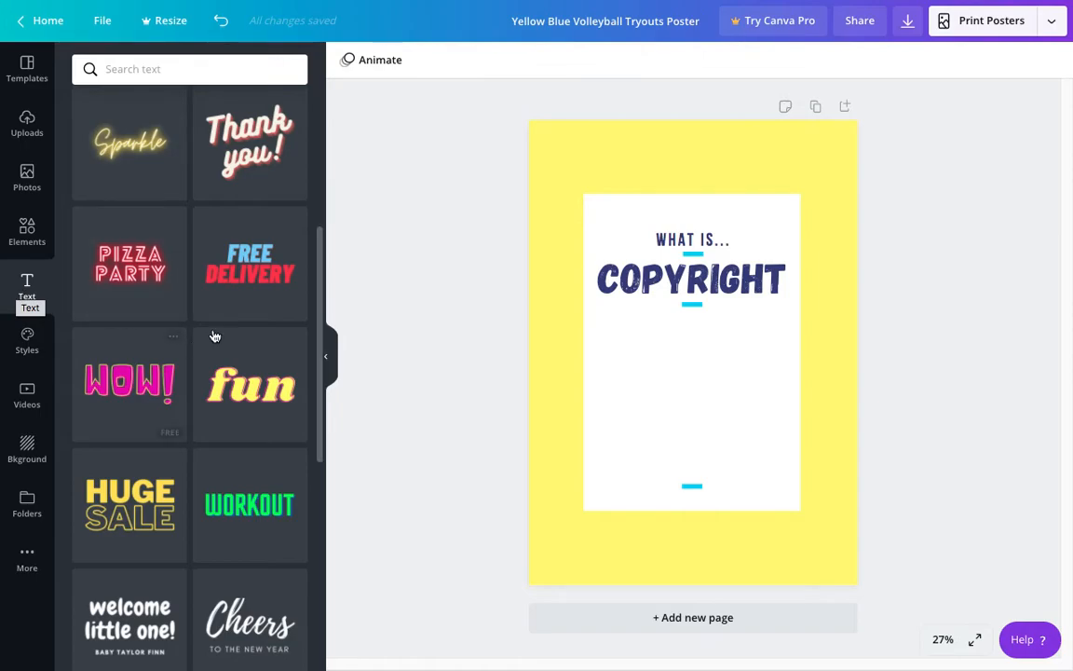
{"action": "left_click", "coordinate": [326, 335]}
{"action": "left_click", "coordinate": [28, 287]}
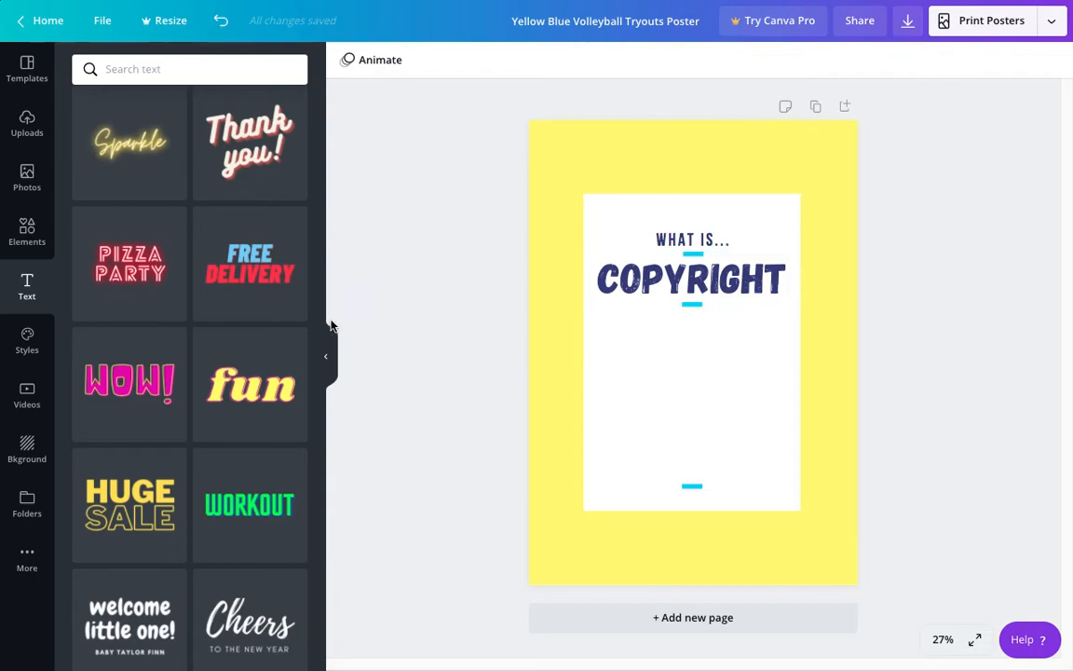
{"action": "scroll", "coordinate": [321, 319], "scroll_direction": "down", "scroll_amount": 5}
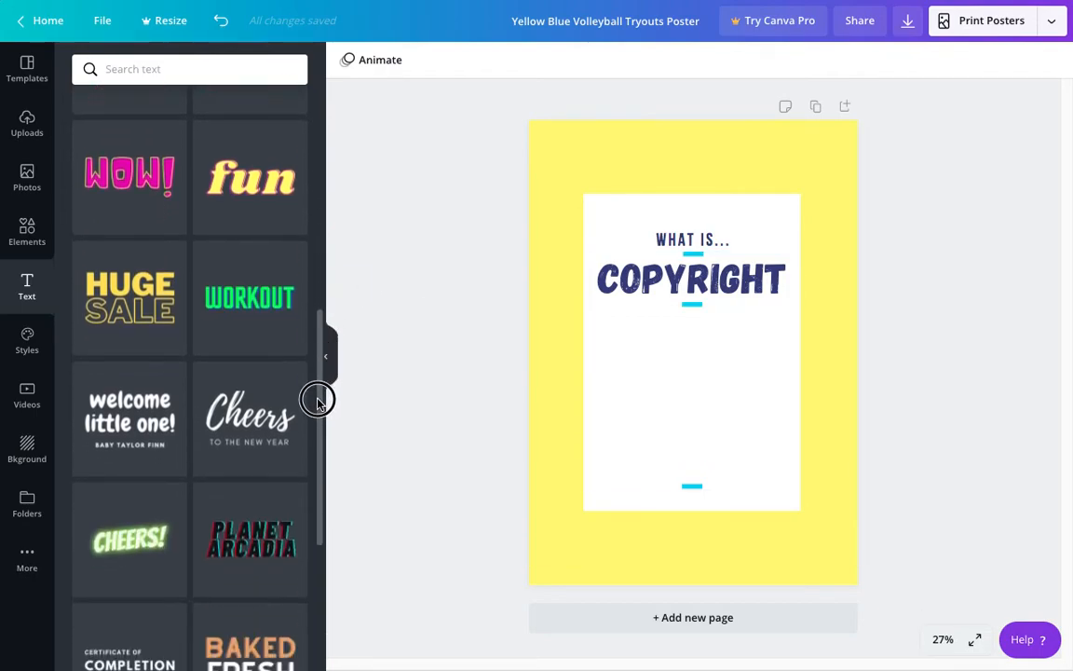
{"action": "left_click_drag", "start_coordinate": [319, 323], "coordinate": [317, 529]}
{"action": "scroll", "coordinate": [318, 508], "scroll_direction": "down", "scroll_amount": 3}
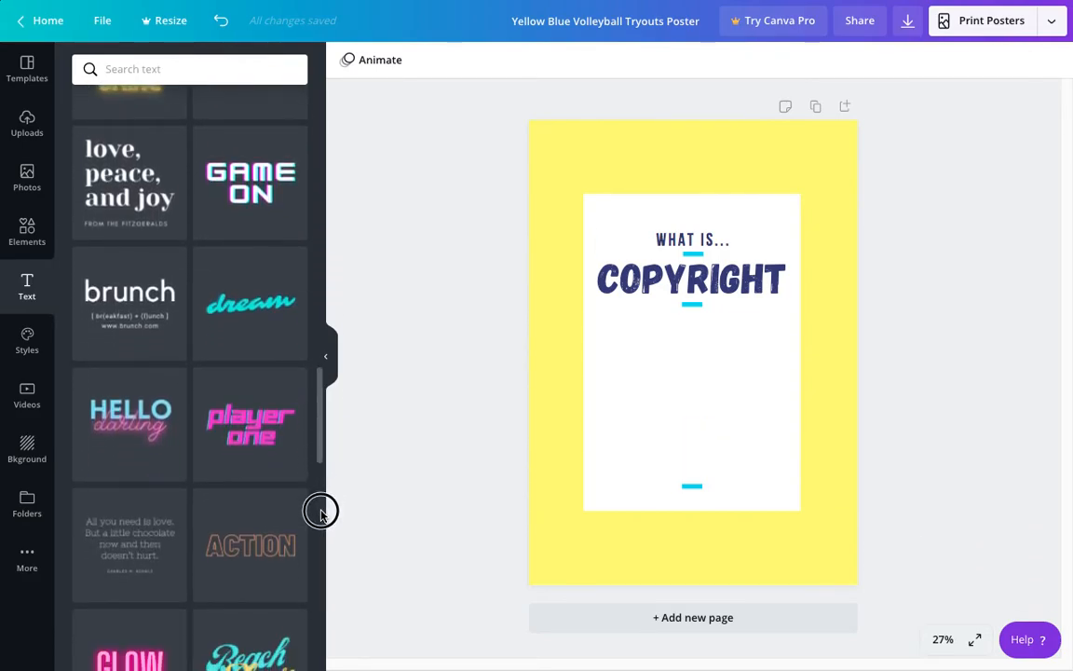
{"action": "left_click", "coordinate": [128, 502]}
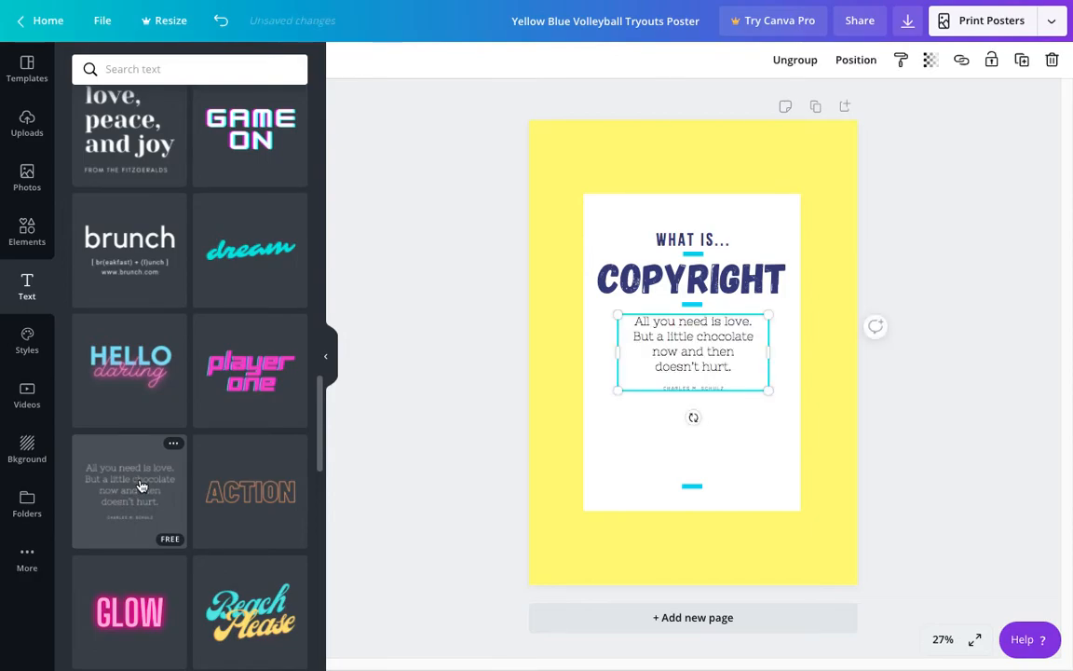
{"action": "left_click", "coordinate": [329, 362]}
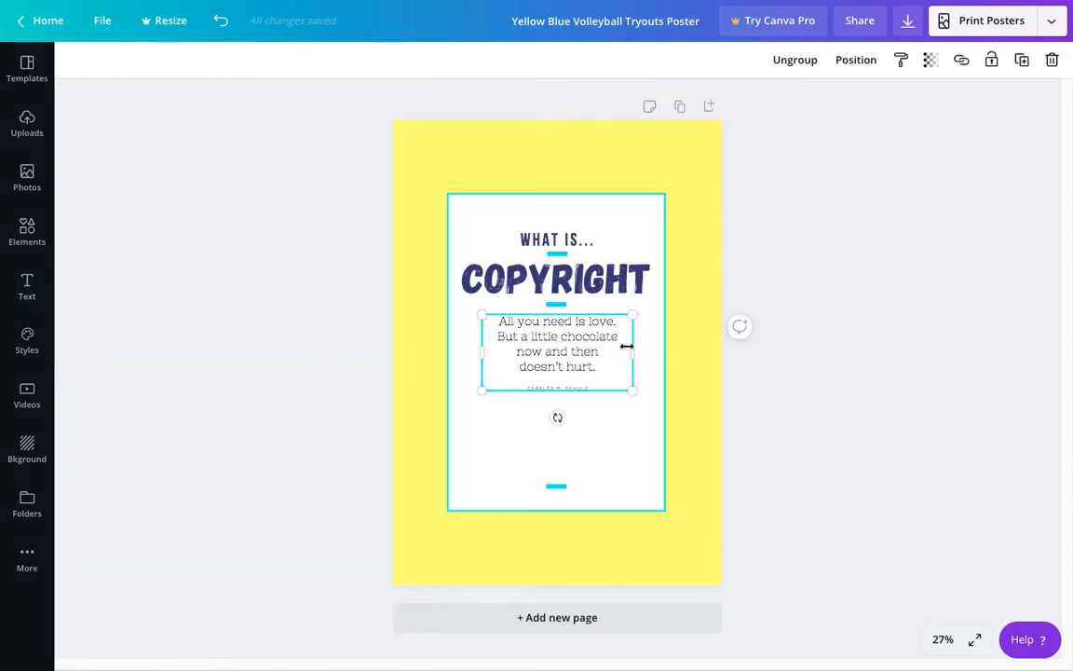
Step: Enlarge the quote text group slightly and delete its small author attribution line
{"action": "left_click_drag", "start_coordinate": [632, 389], "coordinate": [634, 398]}
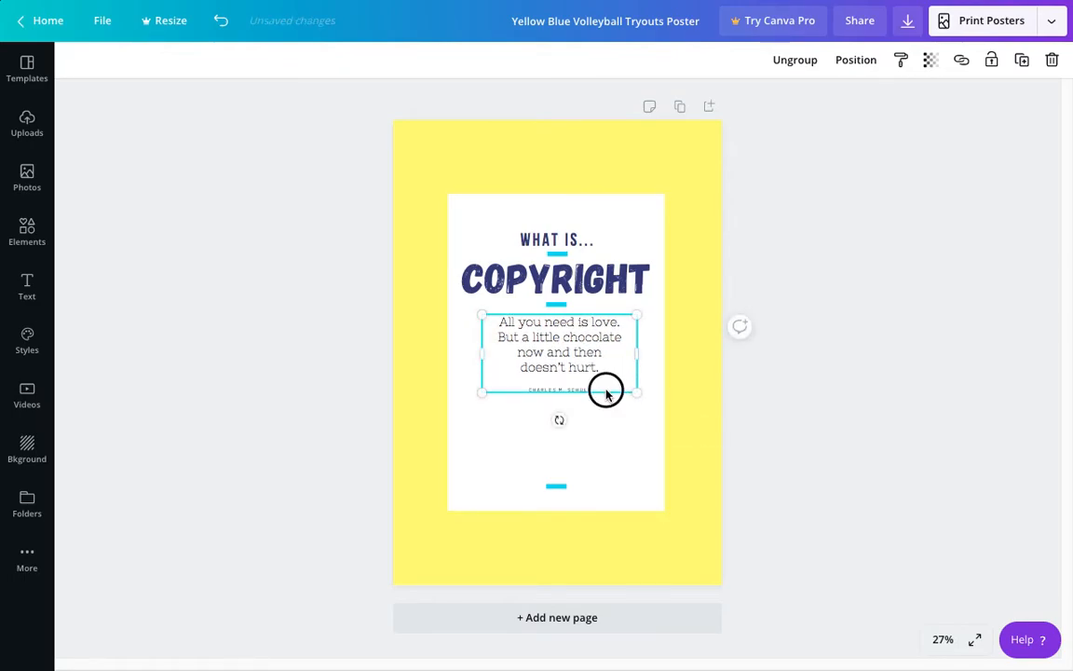
{"action": "left_click", "coordinate": [606, 392]}
{"action": "left_click", "coordinate": [604, 375]}
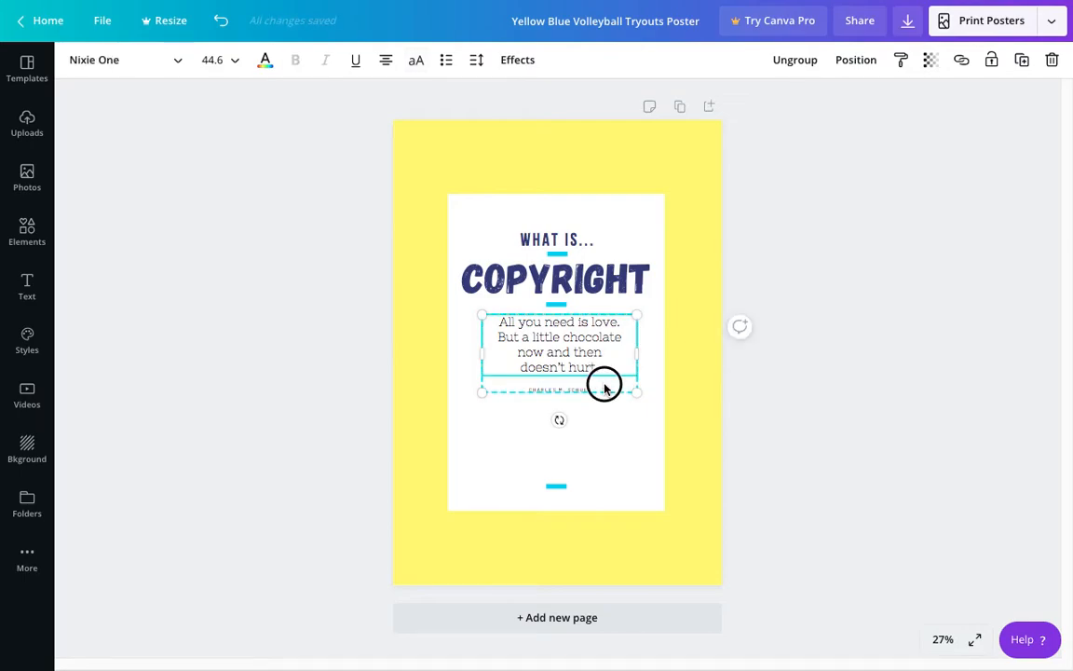
{"action": "left_click", "coordinate": [601, 392]}
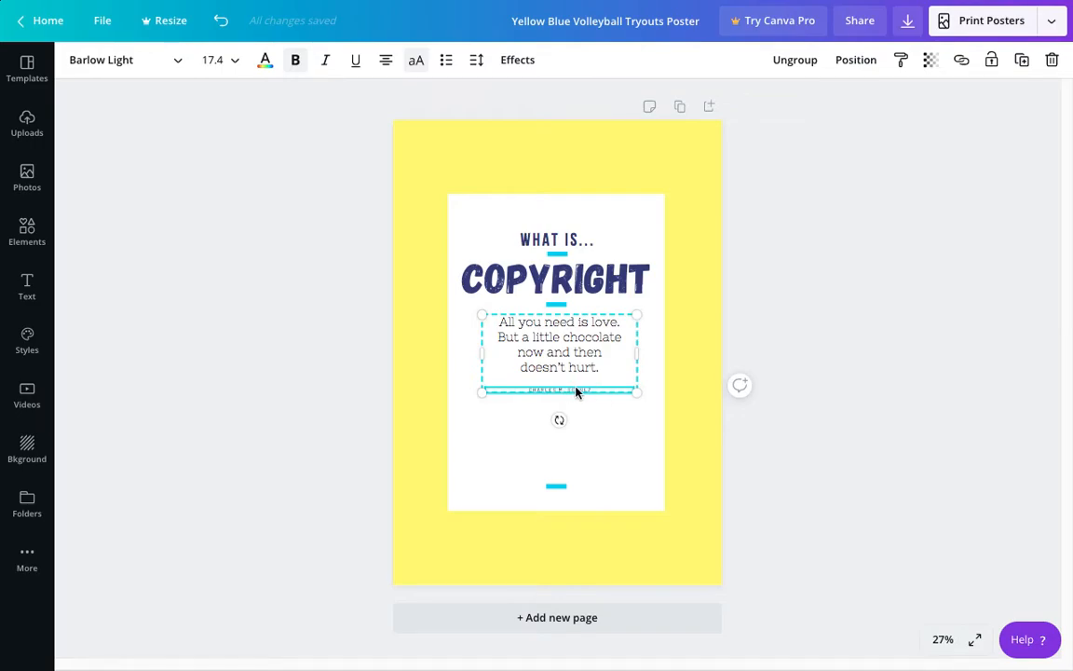
{"action": "key", "text": "Delete"}
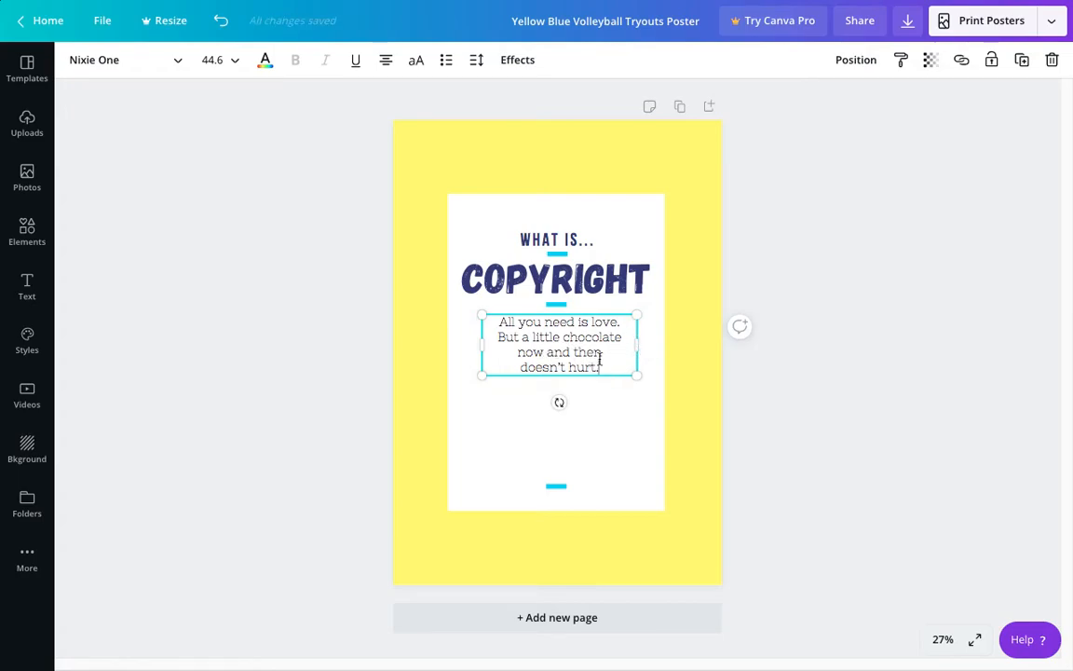
Step: Replace the quote text below the title with "Copyright is the LAW!"
{"action": "left_click_drag", "start_coordinate": [604, 366], "coordinate": [489, 319]}
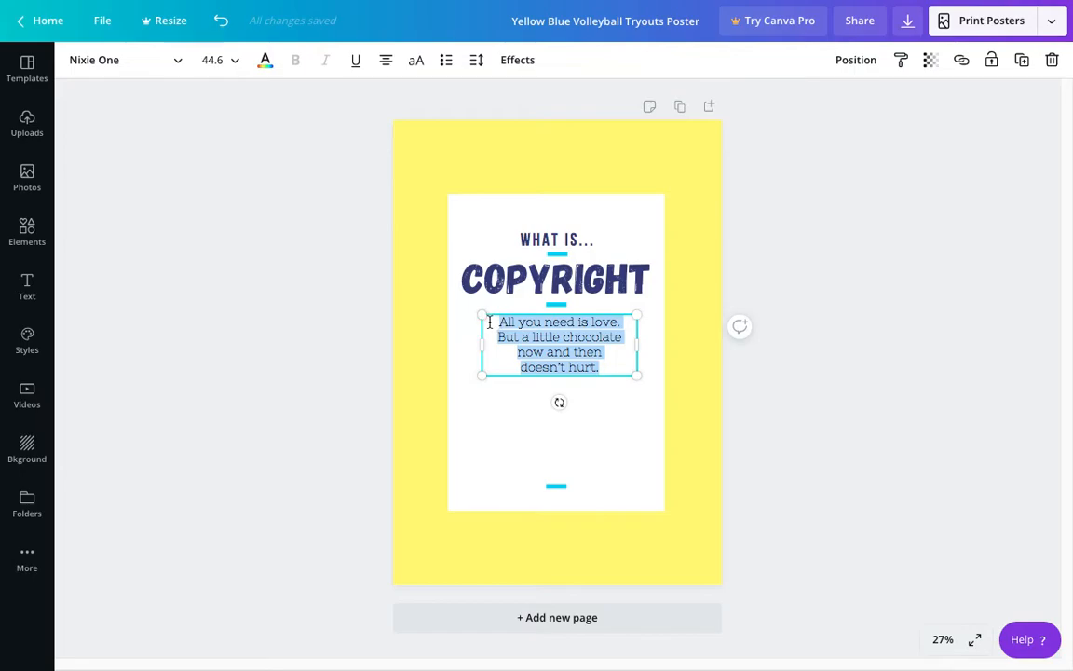
{"action": "key", "text": "BackSpace"}
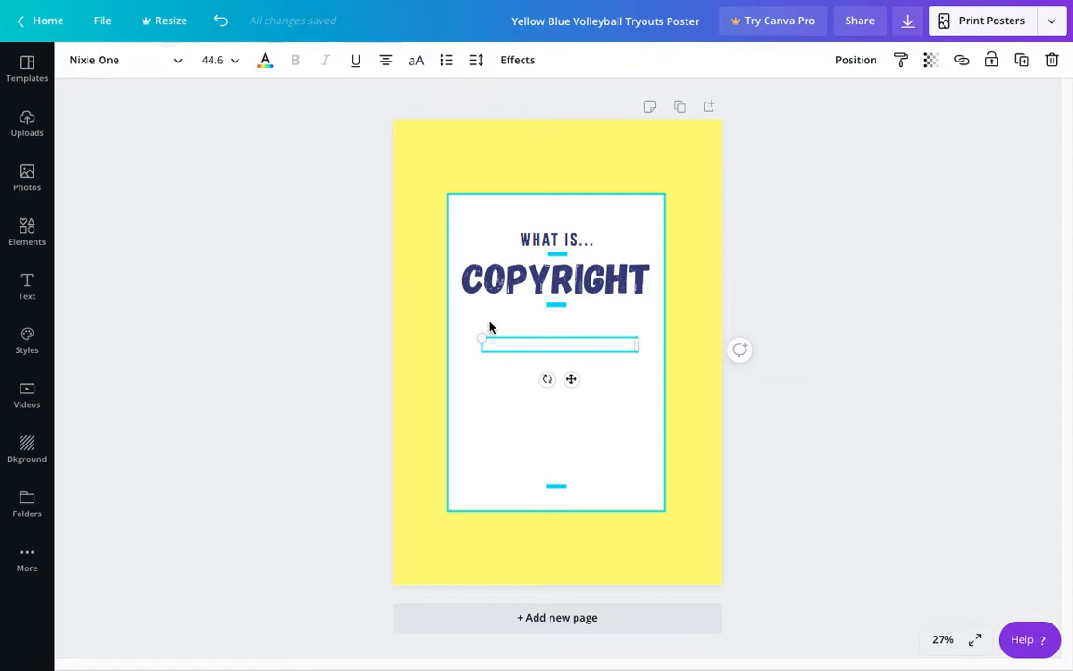
{"action": "type", "text": "Copyright is "}
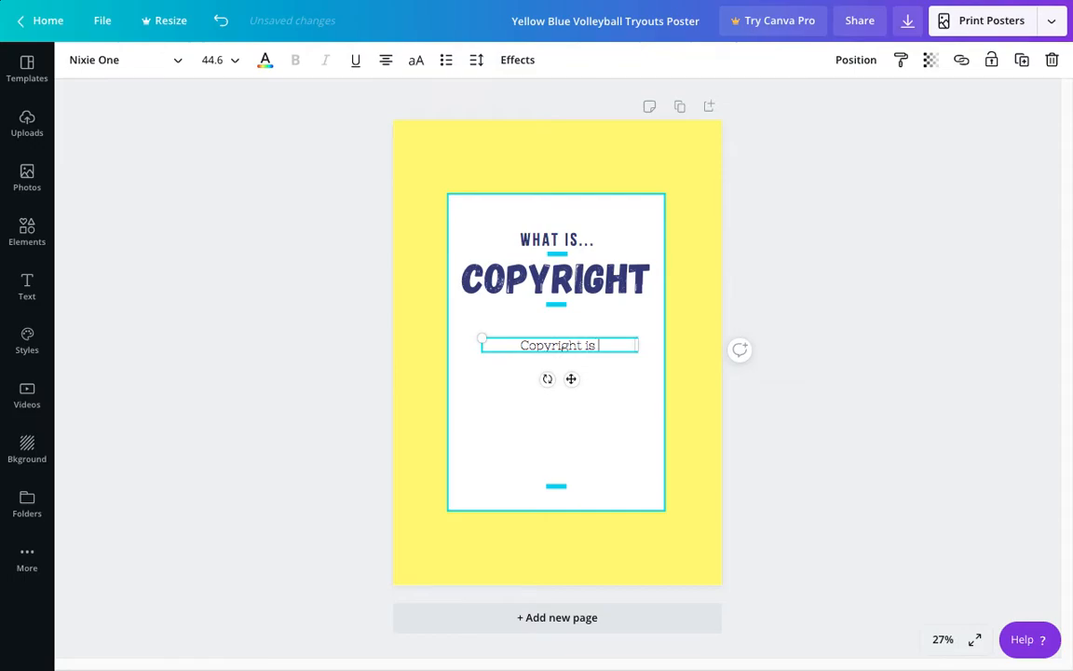
{"action": "type", "text": "the LAW!"}
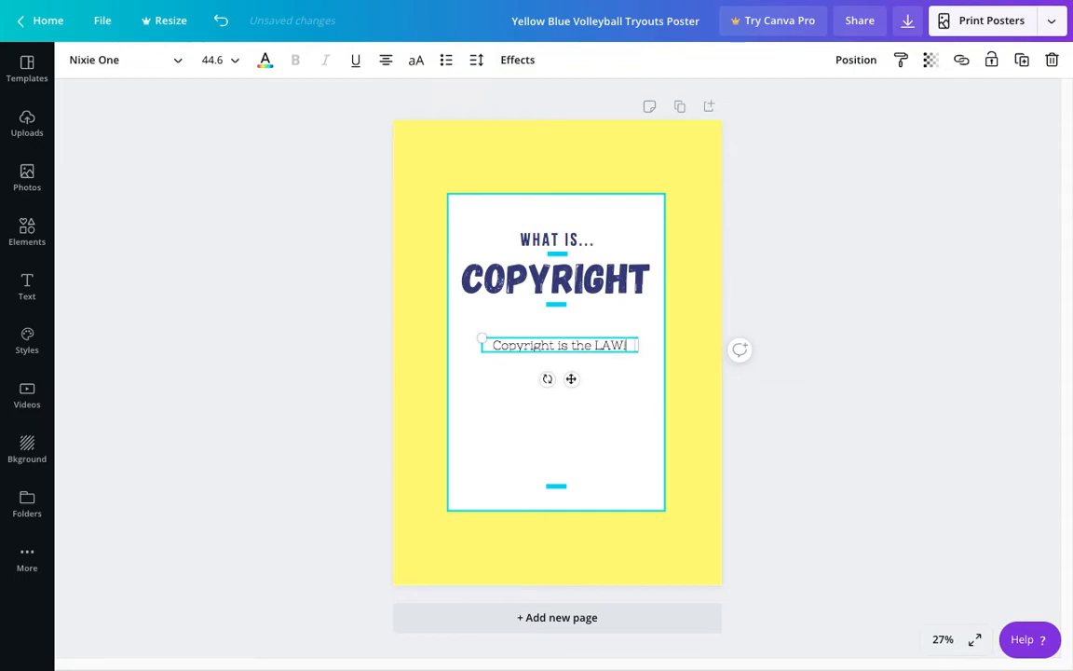
Step: Add a new line reading "It protects creators from theft and infringement." and correct the spelling of "infringement"
{"action": "key", "text": "Return"}
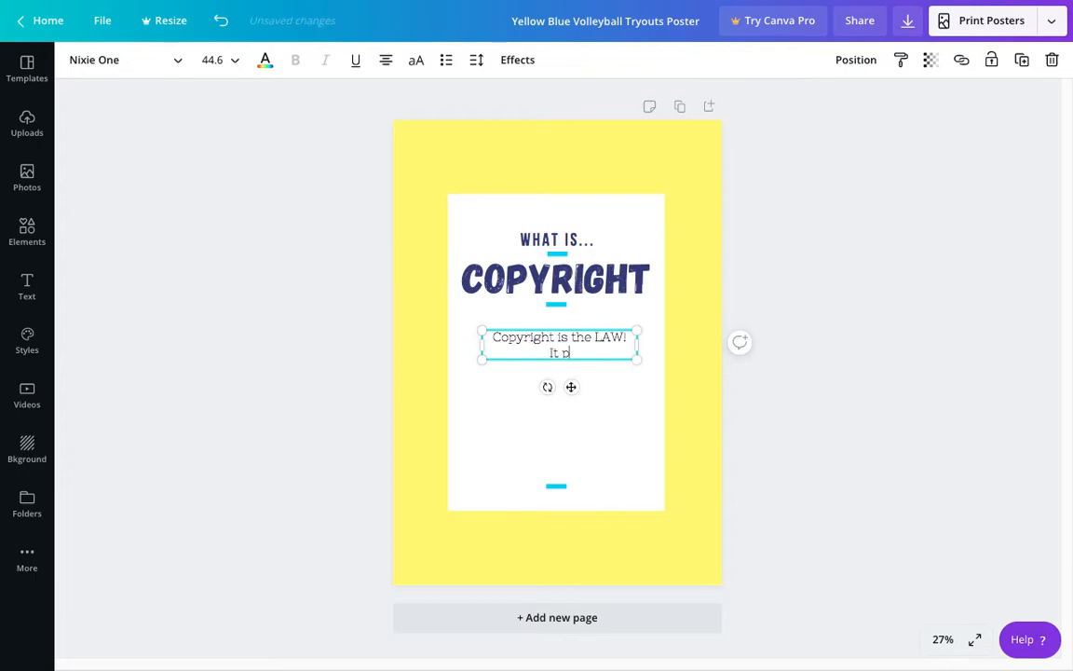
{"action": "type", "text": "It protects creators from theft"}
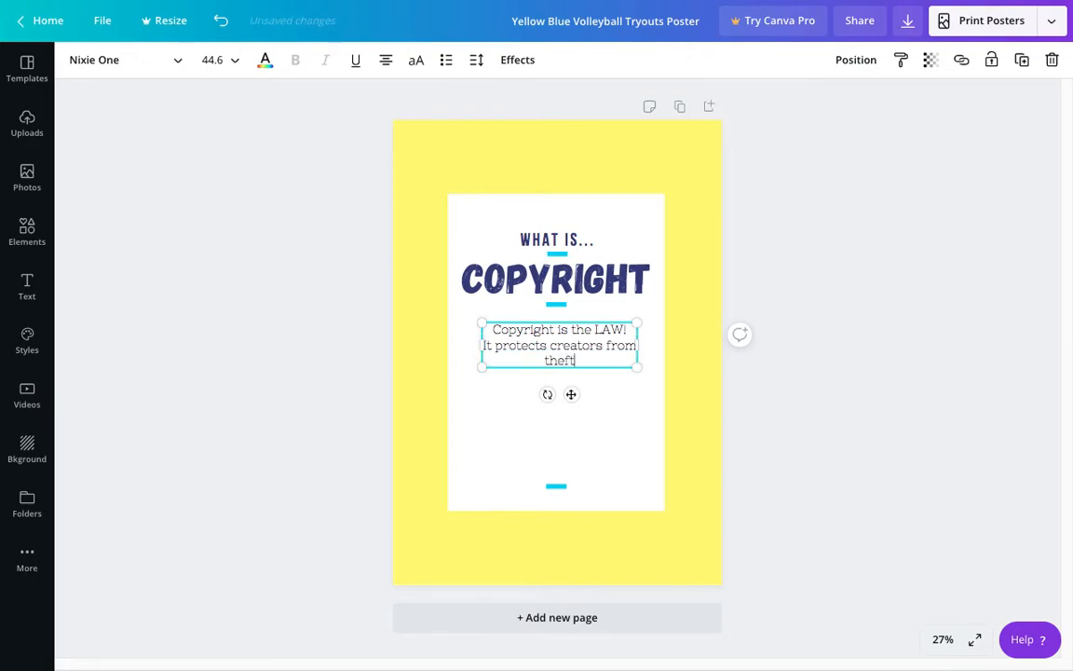
{"action": "type", "text": " and infringemnte"}
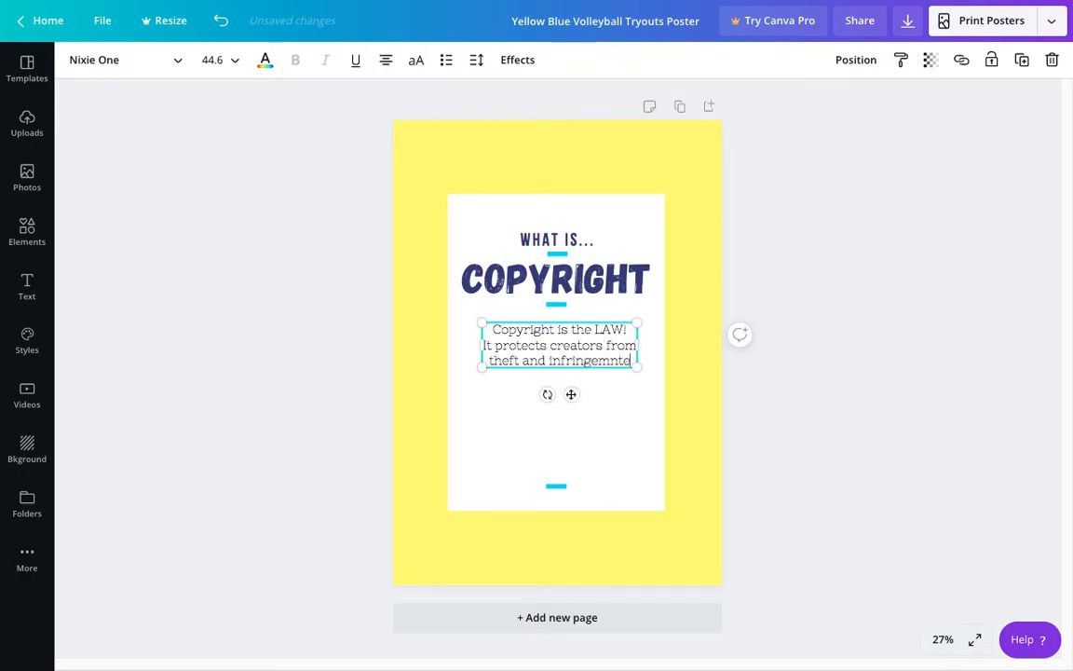
{"action": "key", "text": "BackSpace"}
{"action": "key", "text": "BackSpace"}
{"action": "type", "text": "ent"}
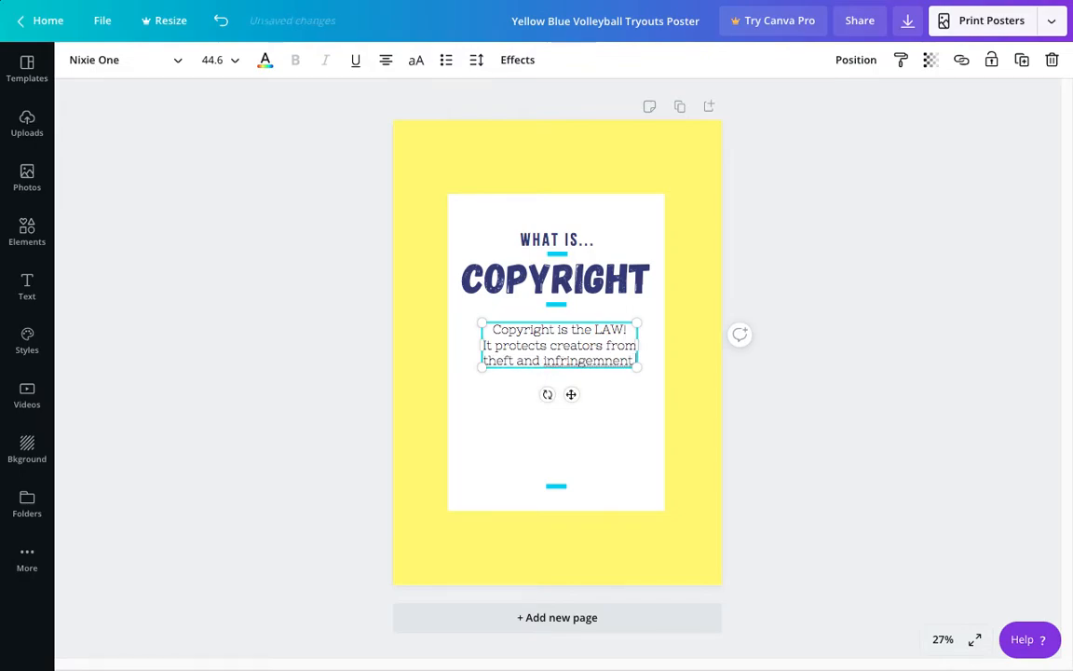
{"action": "right_click", "coordinate": [578, 361]}
{"action": "left_click", "coordinate": [635, 369]}
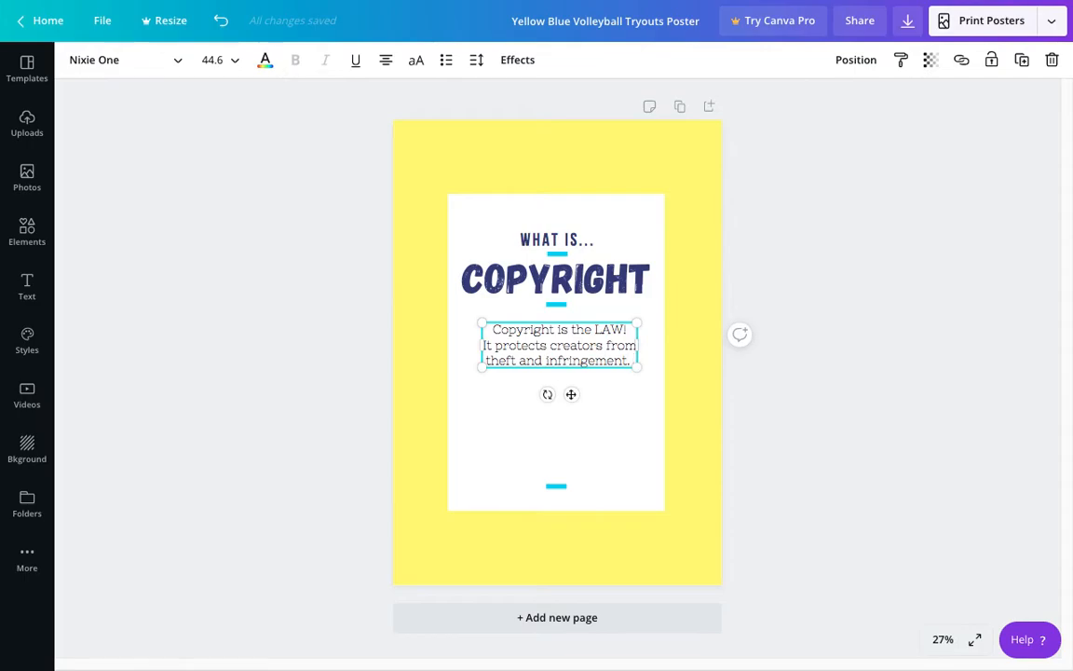
Step: Continue the paragraph with "It is the right to publish and display original works." and correct the spelling of "original"
{"action": "key", "text": "Return"}
{"action": "type", "text": "It is the right to publish a"}
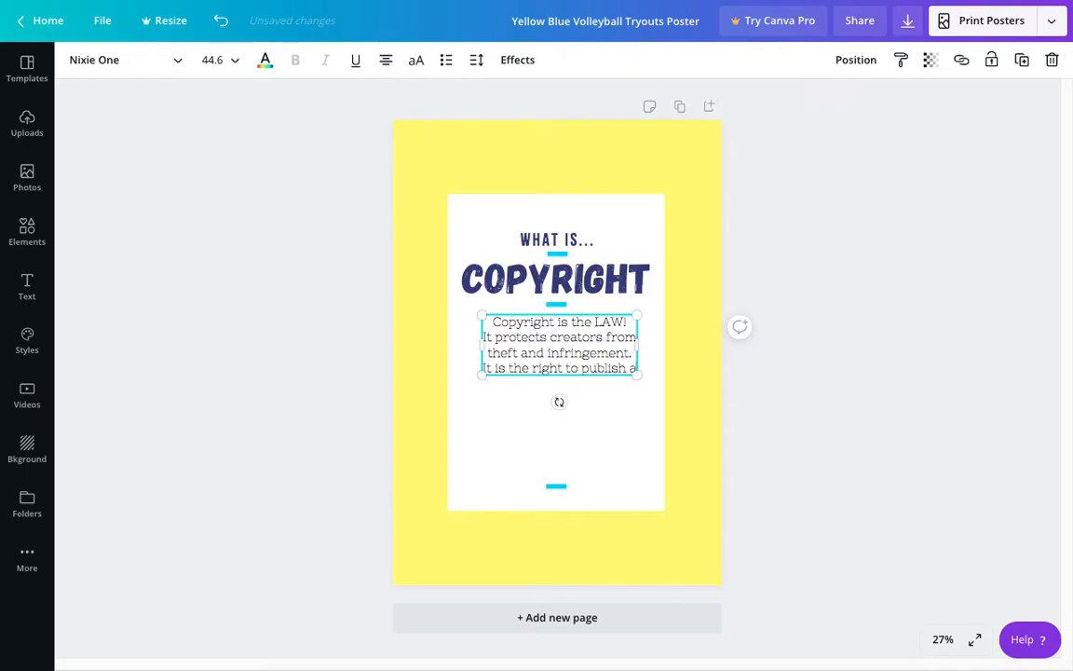
{"action": "type", "text": "nd display"}
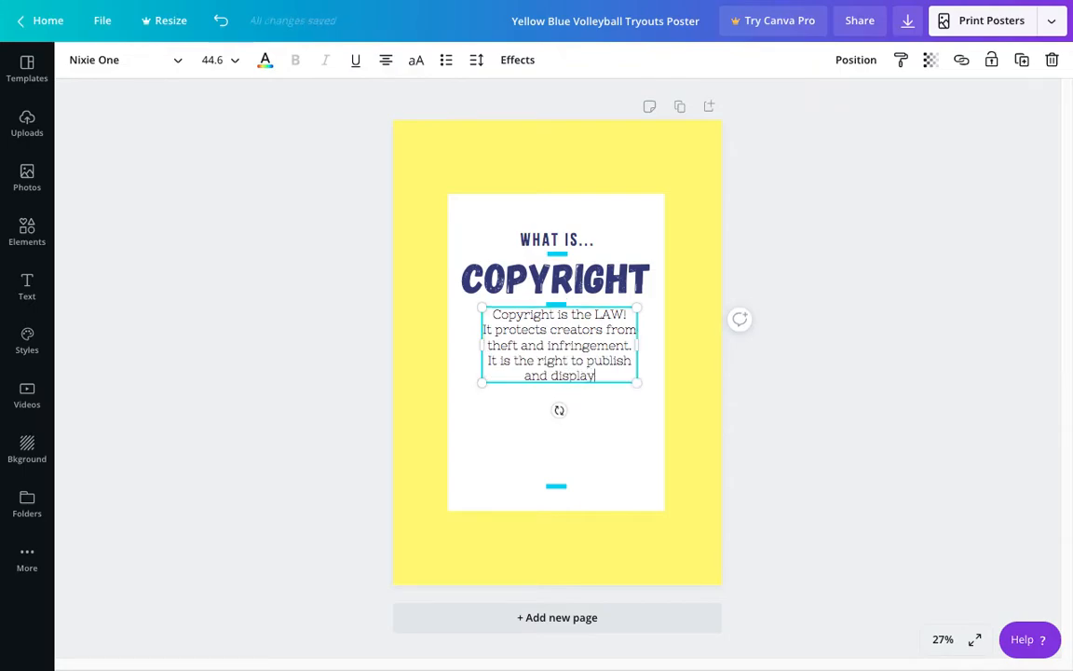
{"action": "type", "text": " orginal"}
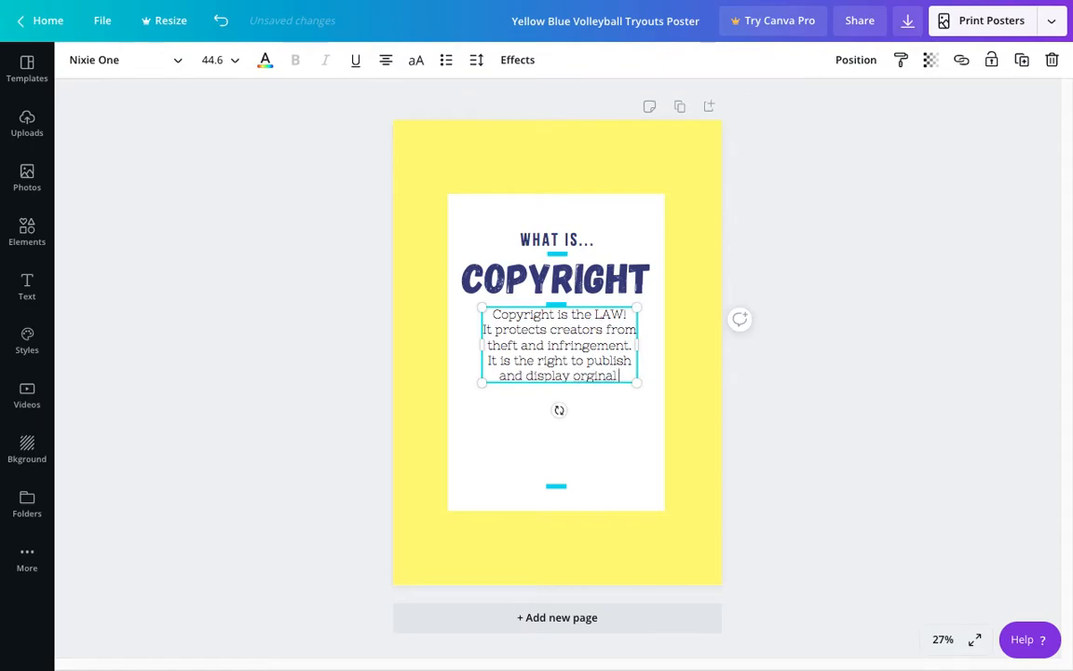
{"action": "type", "text": " works."}
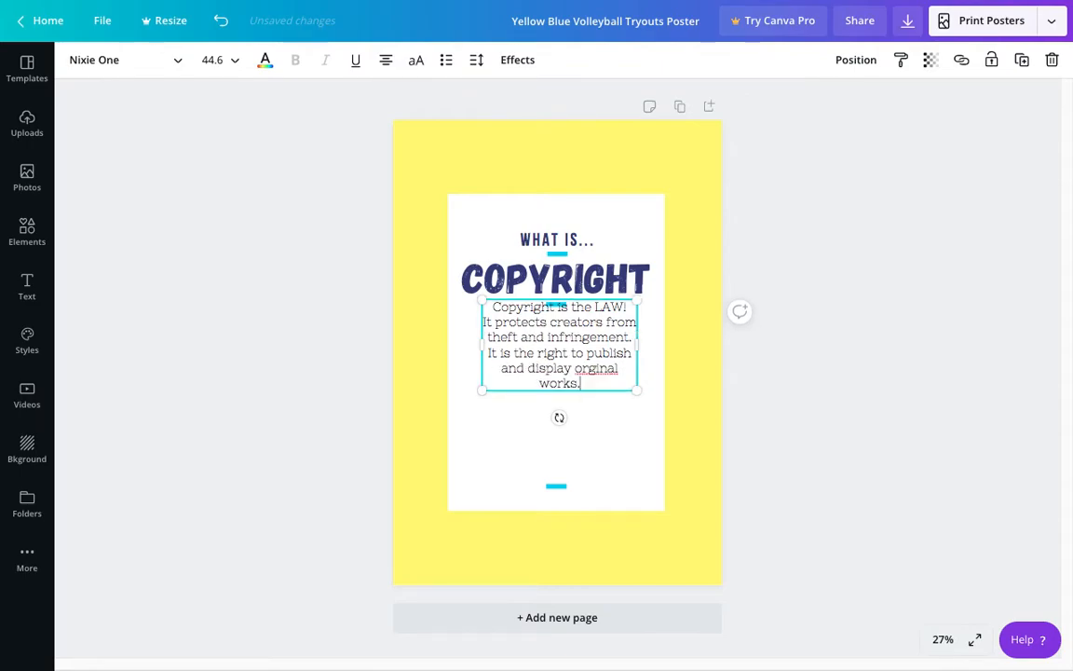
{"action": "right_click", "coordinate": [598, 367]}
{"action": "left_click", "coordinate": [620, 375]}
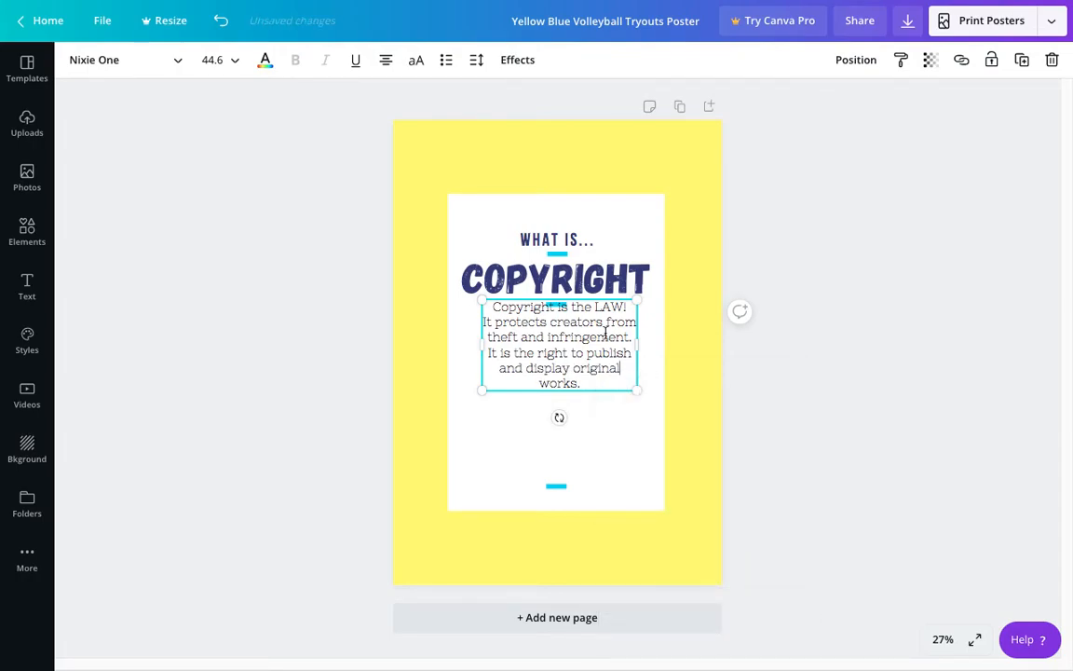
Step: Move the copyright paragraph down off the title's lower blue bar, centred on the white panel
{"action": "left_click", "coordinate": [708, 427]}
{"action": "left_click", "coordinate": [565, 347]}
{"action": "left_click_drag", "start_coordinate": [563, 343], "coordinate": [561, 368]}
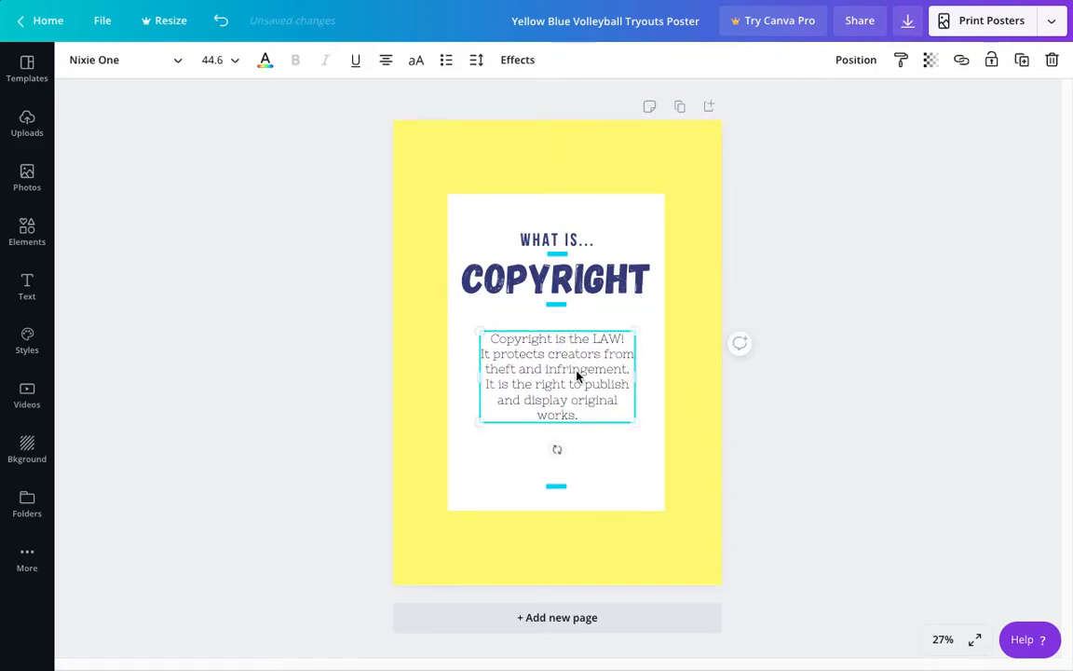
Step: Try a font size of 64 on the whole copyright paragraph and settle on 56
{"action": "left_click_drag", "start_coordinate": [592, 418], "coordinate": [484, 323]}
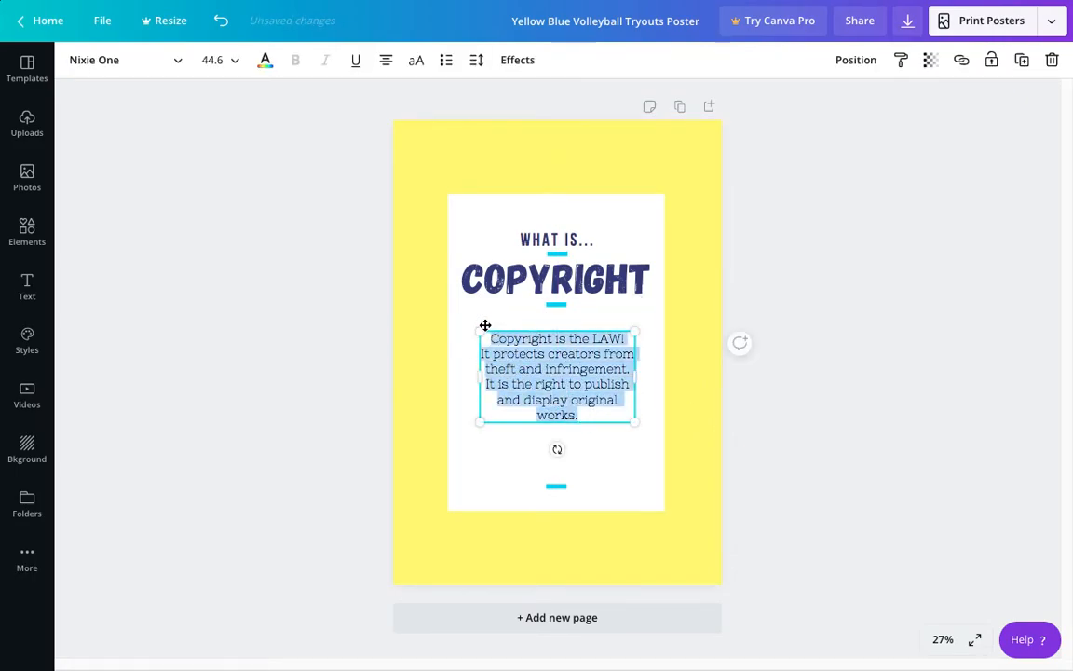
{"action": "left_click", "coordinate": [232, 63]}
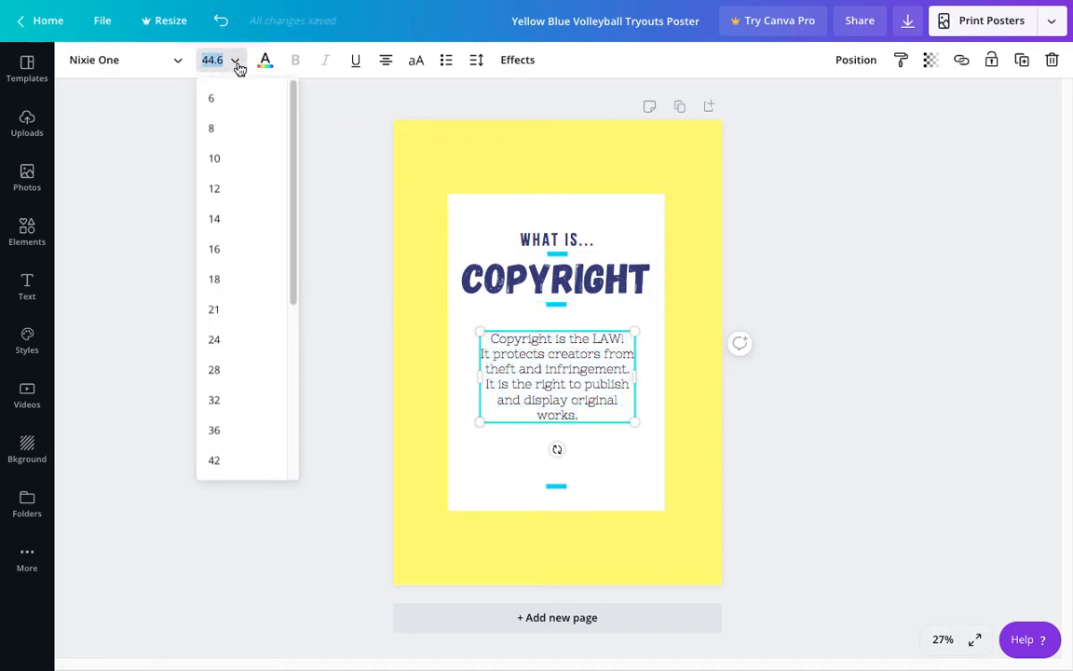
{"action": "left_click_drag", "start_coordinate": [295, 288], "coordinate": [295, 376]}
{"action": "left_click", "coordinate": [232, 399]}
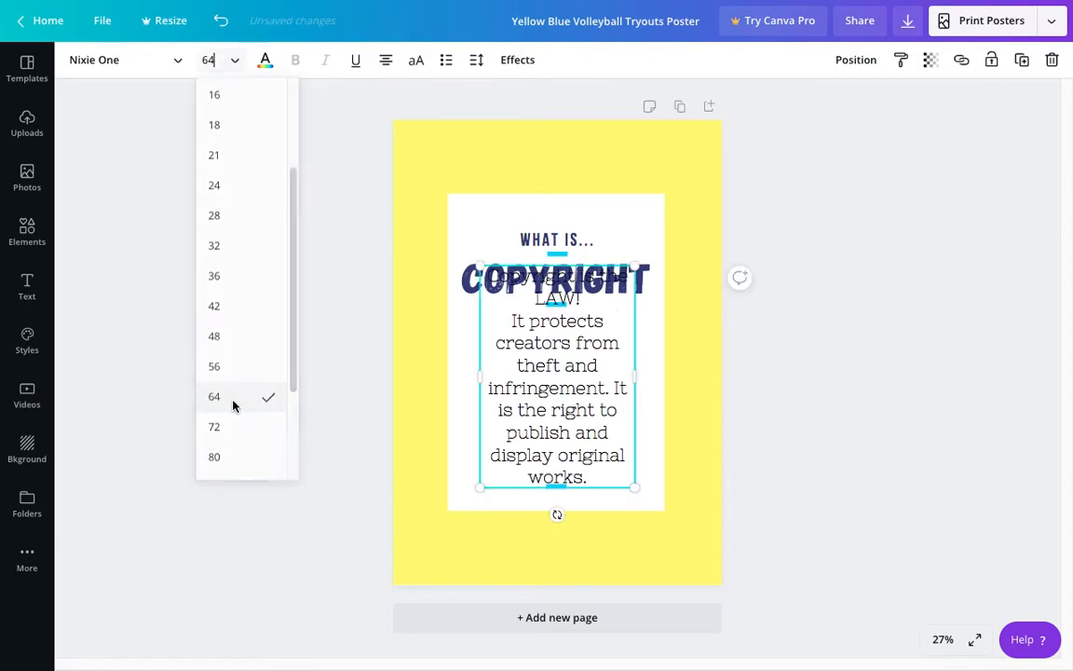
{"action": "left_click", "coordinate": [233, 63]}
{"action": "left_click", "coordinate": [224, 253]}
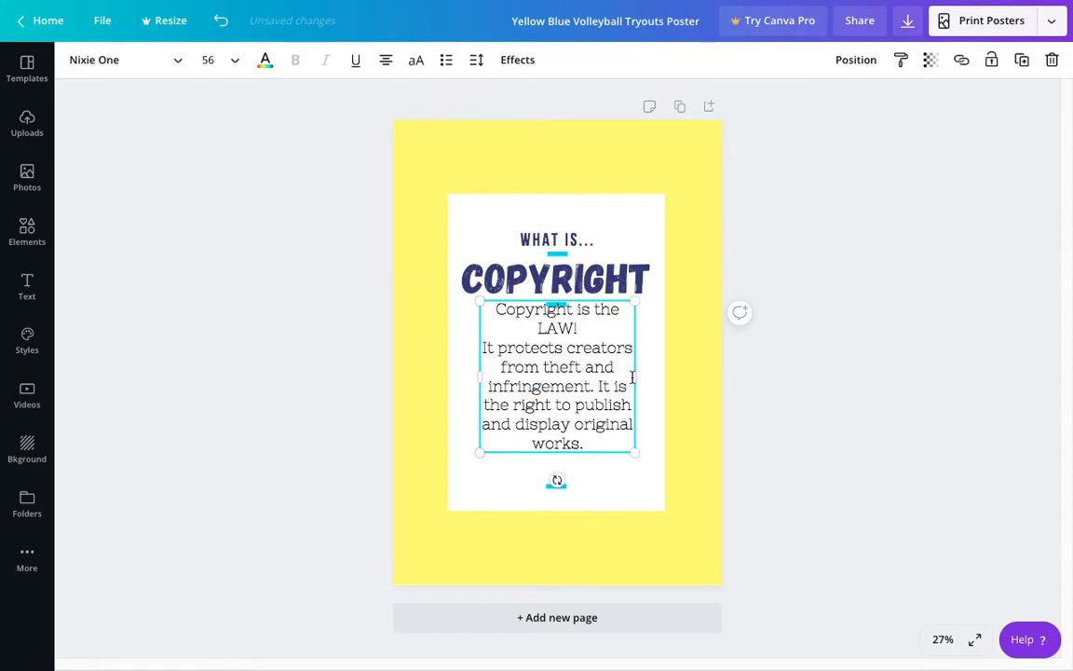
Step: Widen the paragraph's text box slightly and centre it between the two lower blue bars
{"action": "left_click_drag", "start_coordinate": [635, 375], "coordinate": [647, 375]}
{"action": "left_click", "coordinate": [728, 388]}
{"action": "left_click", "coordinate": [594, 371]}
{"action": "left_click_drag", "start_coordinate": [570, 373], "coordinate": [560, 387]}
{"action": "left_click", "coordinate": [814, 416]}
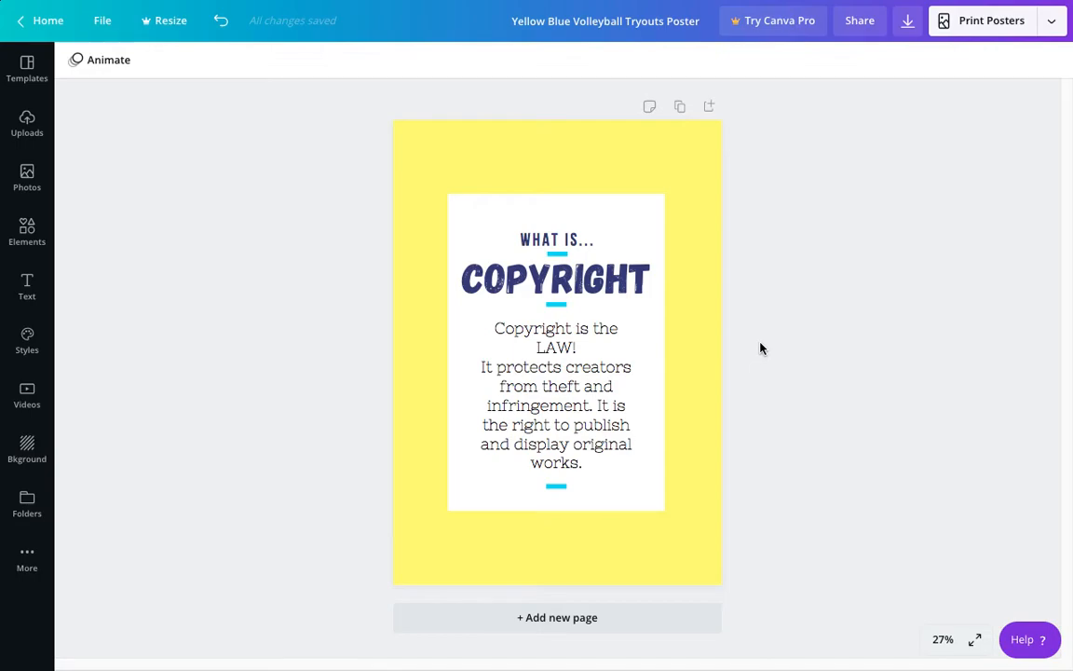
Step: Search the elements for "books", add the green, white and blue book stack, and place it small in the poster's upper-right corner
{"action": "left_click", "coordinate": [27, 233]}
{"action": "left_click", "coordinate": [160, 70]}
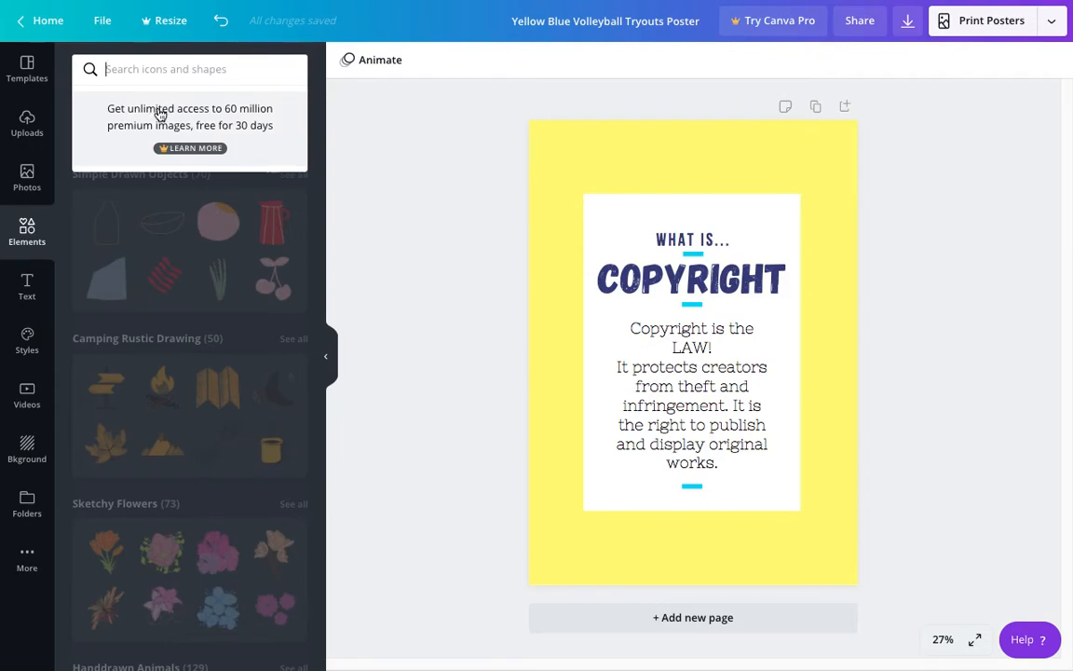
{"action": "type", "text": "books"}
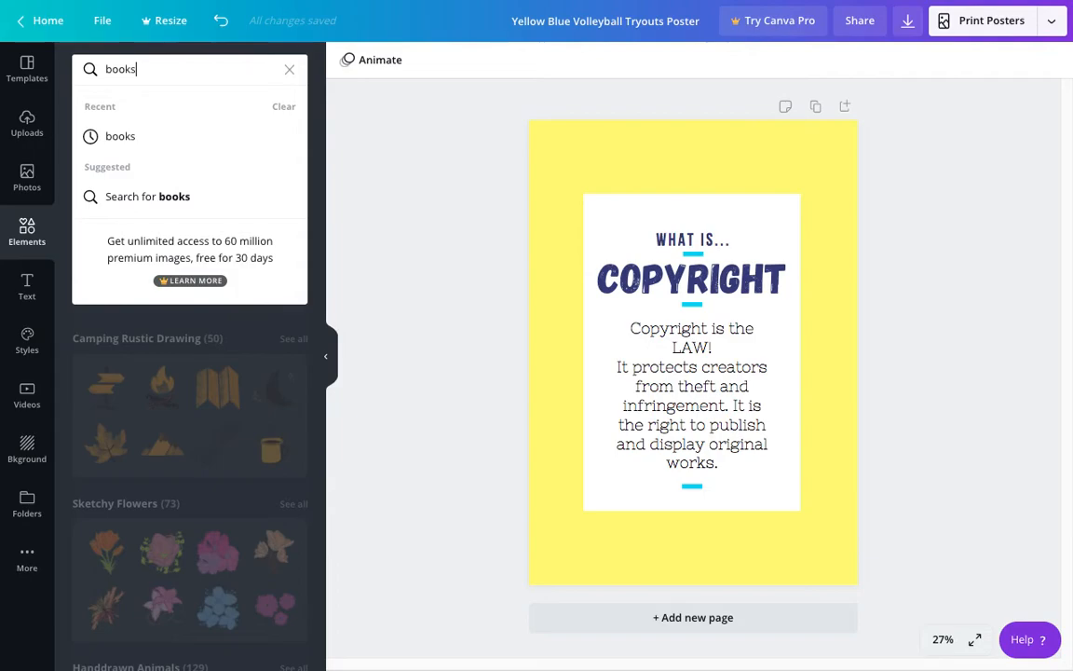
{"action": "key", "text": "Return"}
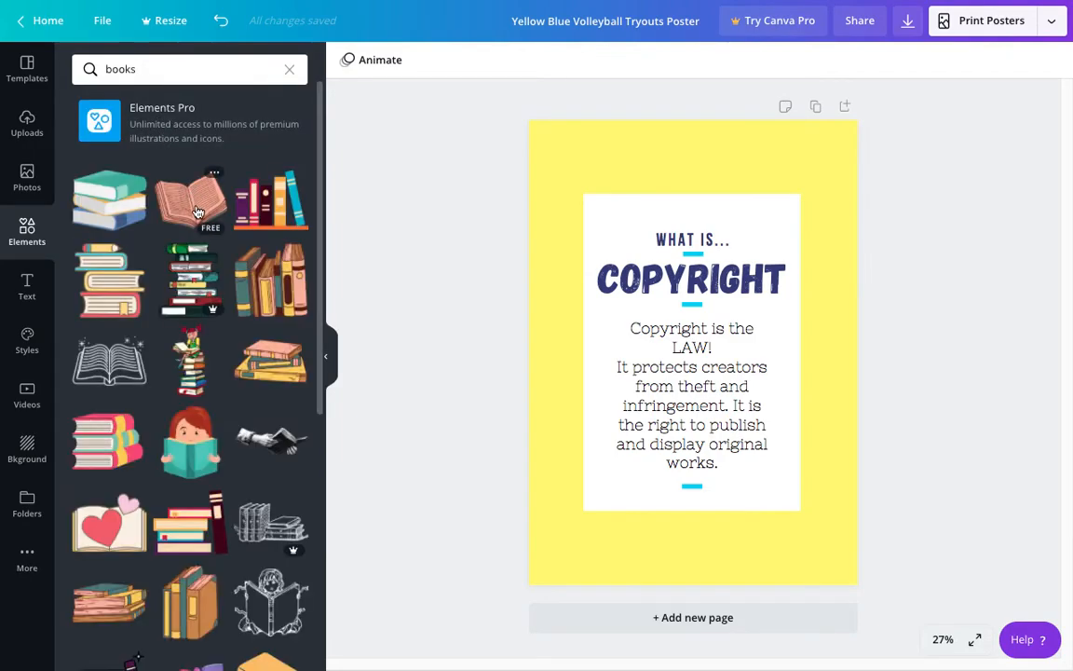
{"action": "left_click", "coordinate": [119, 202]}
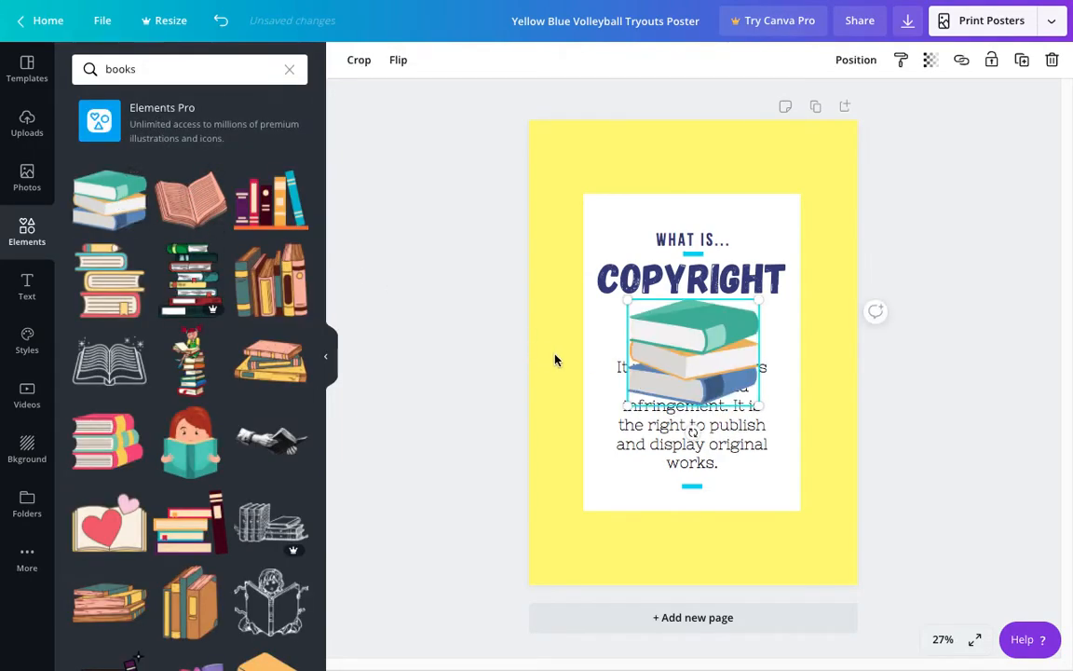
{"action": "left_click_drag", "start_coordinate": [643, 388], "coordinate": [776, 188]}
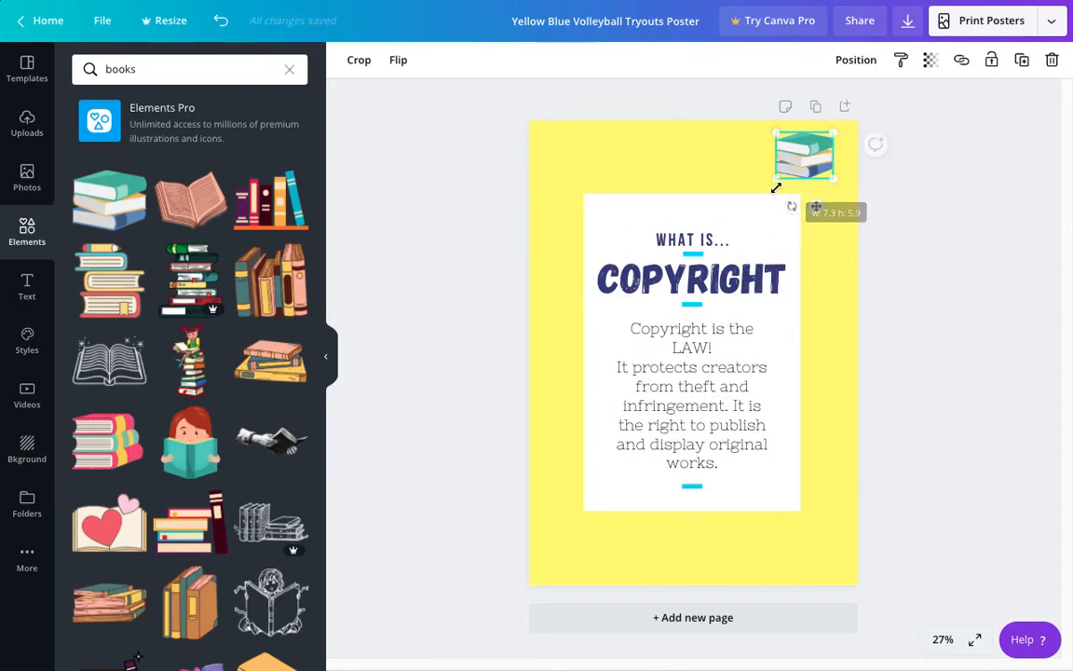
Step: Search the elements for "music", add the colourful headphones, and place them small around the book stack
{"action": "left_click", "coordinate": [264, 74]}
{"action": "key", "text": "BackSpace"}
{"action": "key", "text": "BackSpace"}
{"action": "key", "text": "BackSpace"}
{"action": "key", "text": "BackSpace"}
{"action": "key", "text": "BackSpace"}
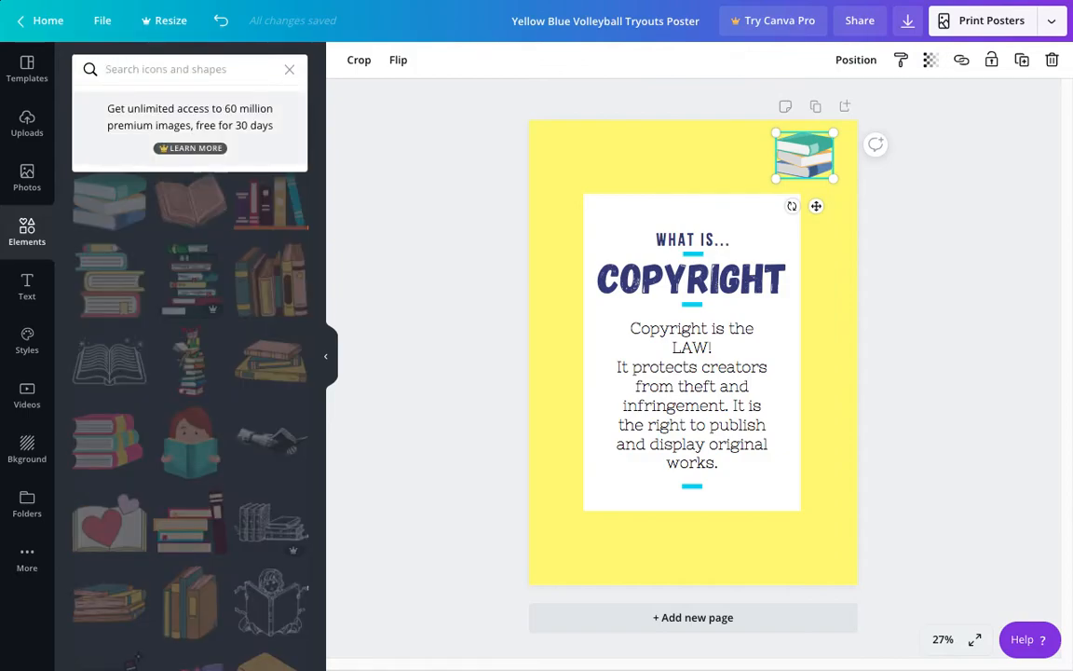
{"action": "type", "text": "music"}
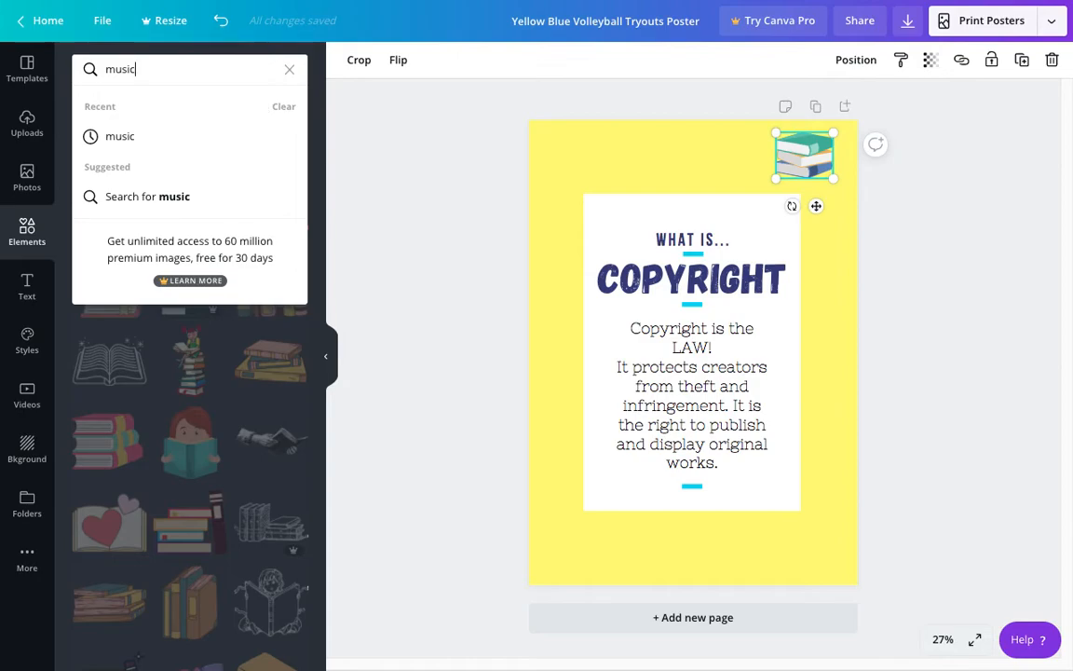
{"action": "key", "text": "Return"}
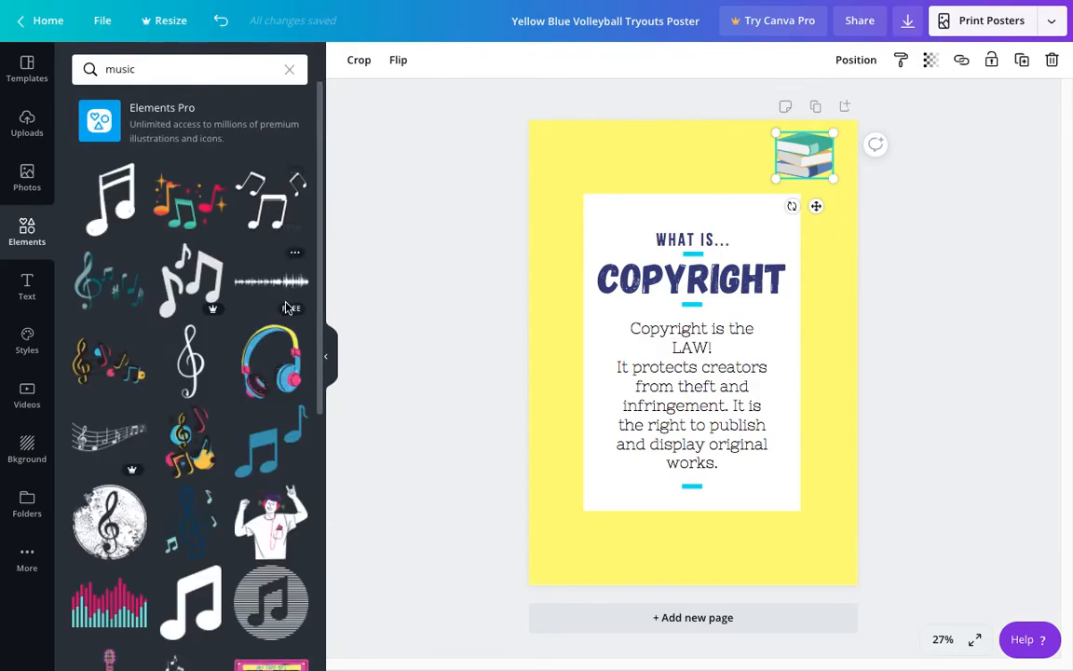
{"action": "scroll", "coordinate": [319, 335], "scroll_direction": "down", "scroll_amount": 1}
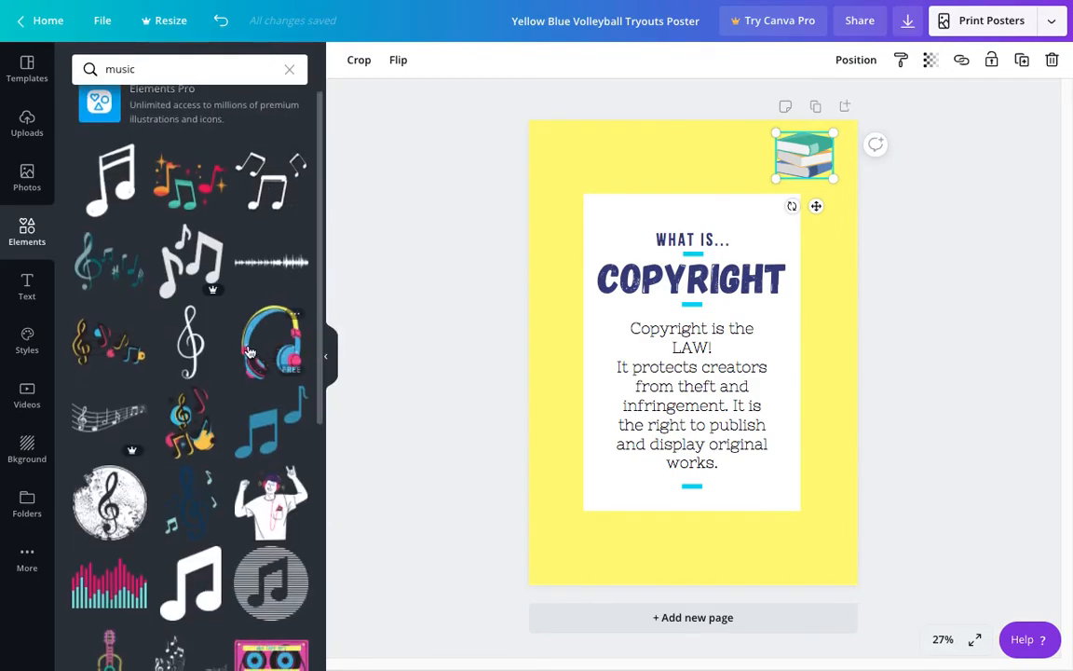
{"action": "left_click", "coordinate": [270, 337]}
{"action": "left_click_drag", "start_coordinate": [630, 436], "coordinate": [818, 157]}
Step: Search the elements for "art" and look through the illustrations for a suitable one
{"action": "left_click", "coordinate": [71, 69]}
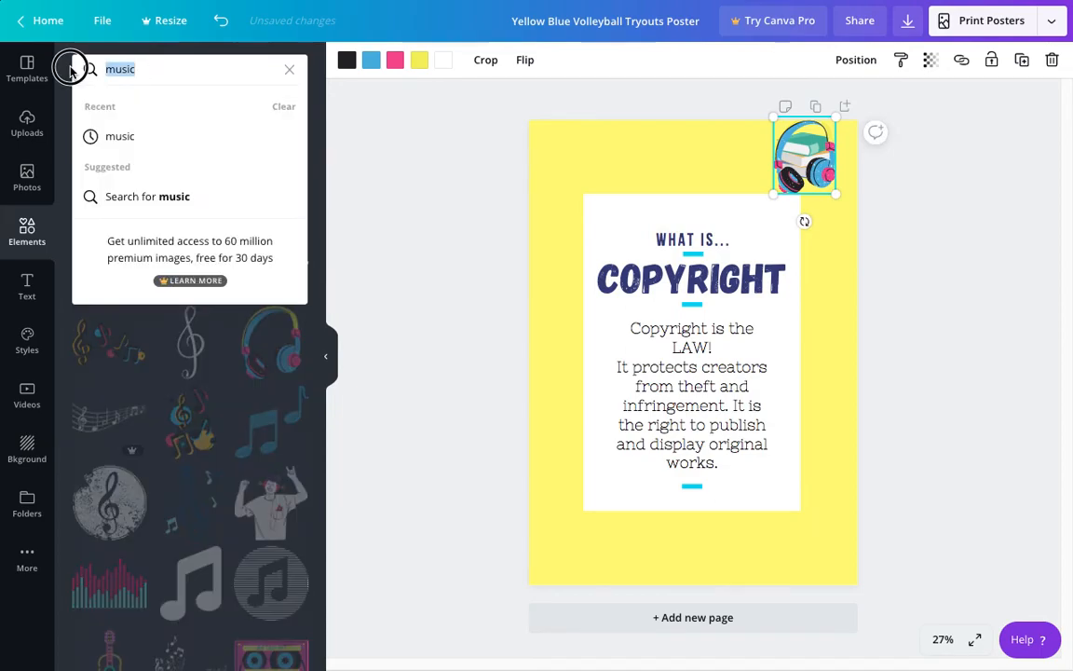
{"action": "key", "text": "BackSpace"}
{"action": "type", "text": "art"}
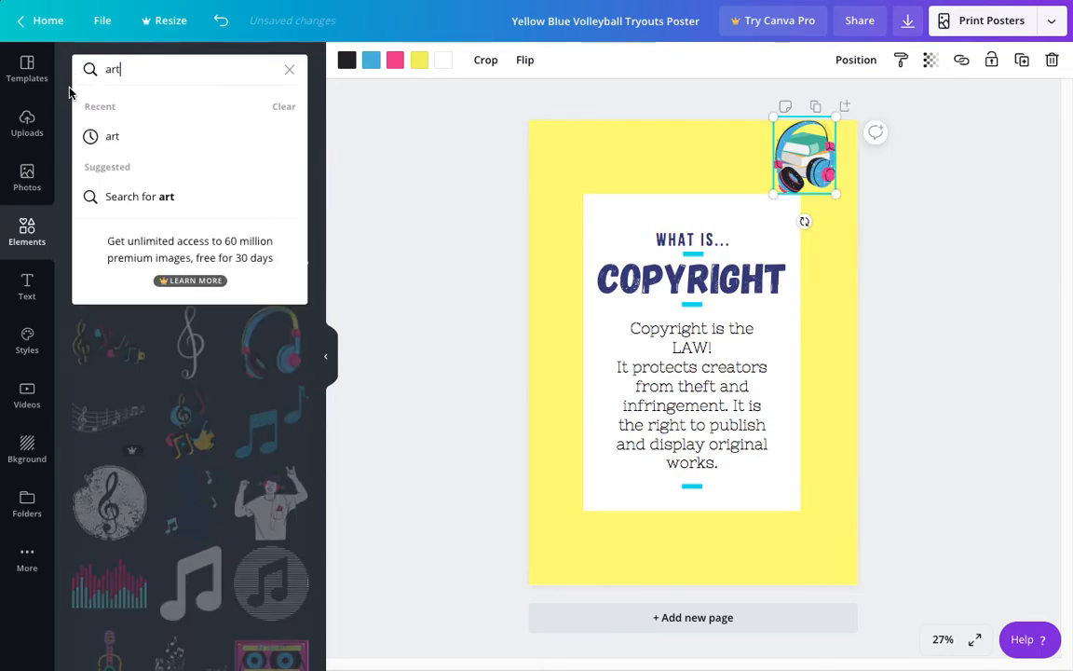
{"action": "key", "text": "Return"}
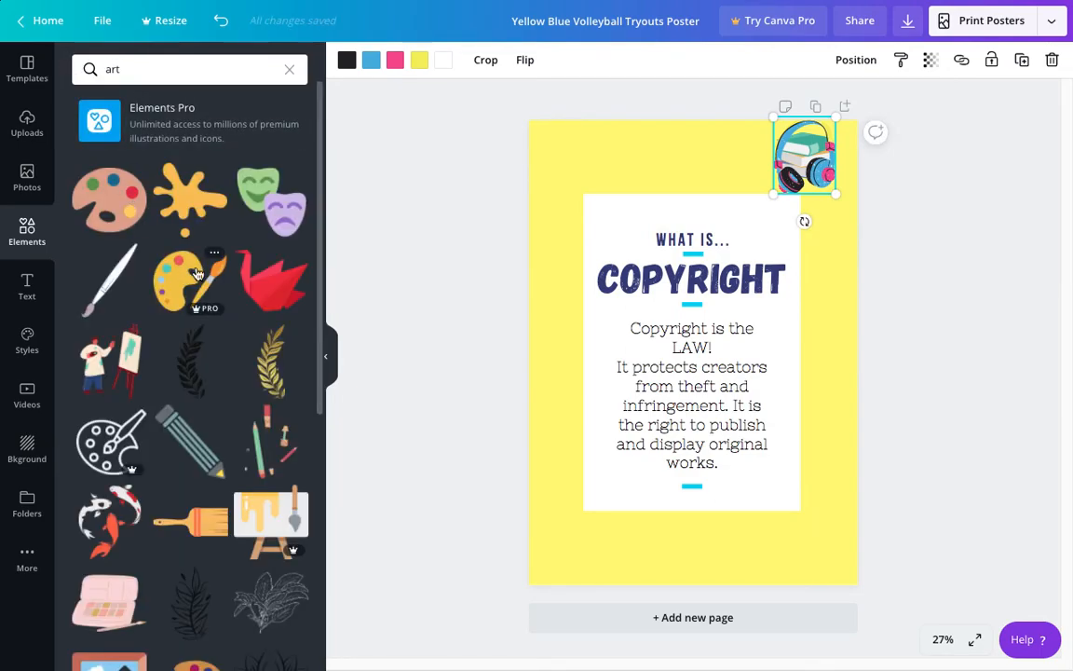
{"action": "mouse_move", "coordinate": [318, 282]}
{"action": "left_mouse_down"}
{"action": "mouse_move", "coordinate": [317, 348]}
{"action": "mouse_move", "coordinate": [316, 276]}
{"action": "left_mouse_up"}
Step: Search the elements for "painting", add the framed mountain painting, and place it smaller in the poster's upper-left corner
{"action": "left_click_drag", "start_coordinate": [127, 71], "coordinate": [23, 83]}
{"action": "type", "text": "p"}
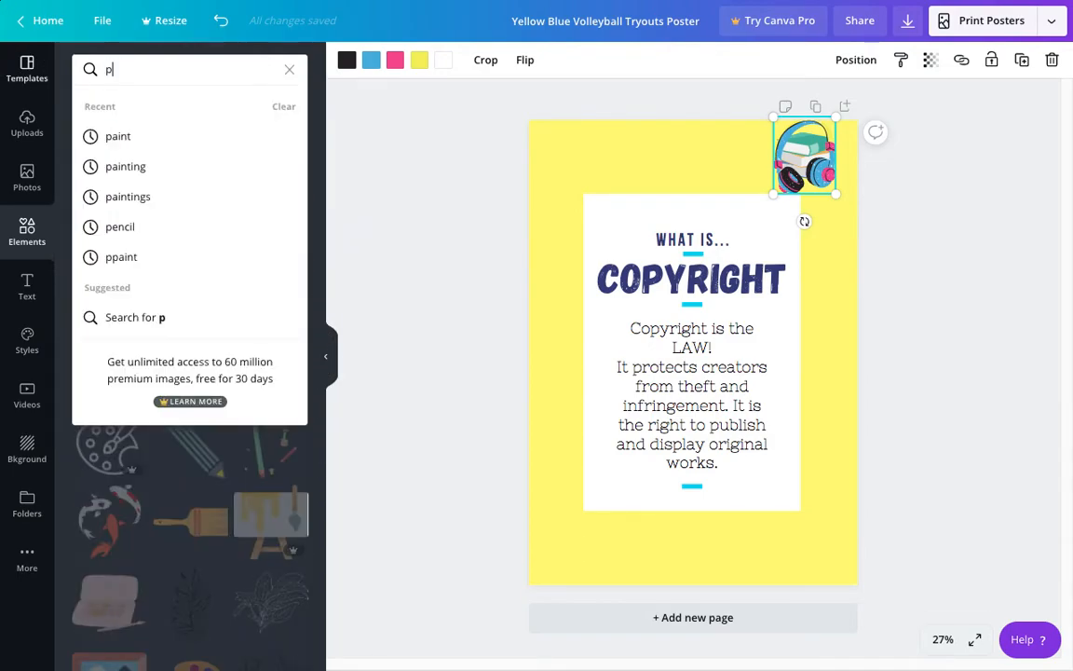
{"action": "type", "text": "ainting"}
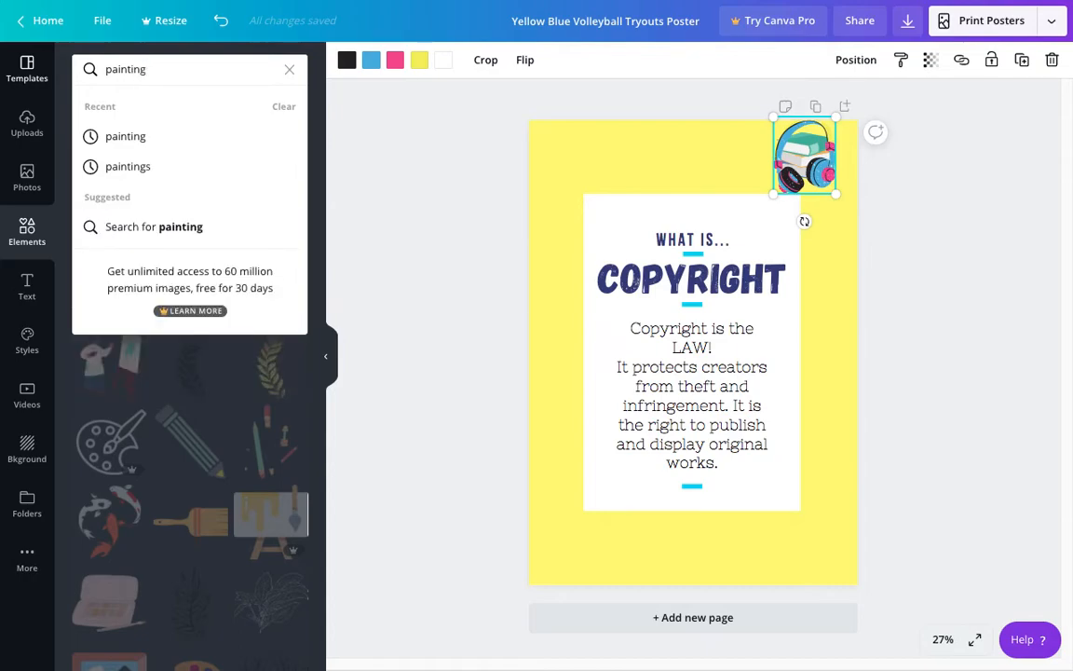
{"action": "key", "text": "Return"}
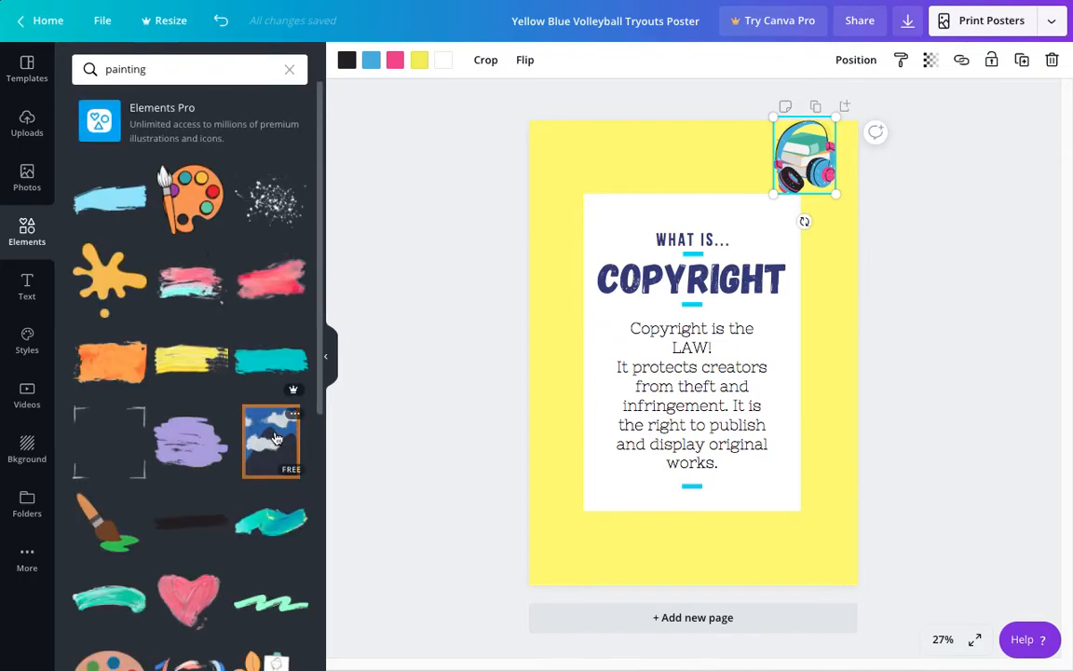
{"action": "left_click", "coordinate": [274, 438]}
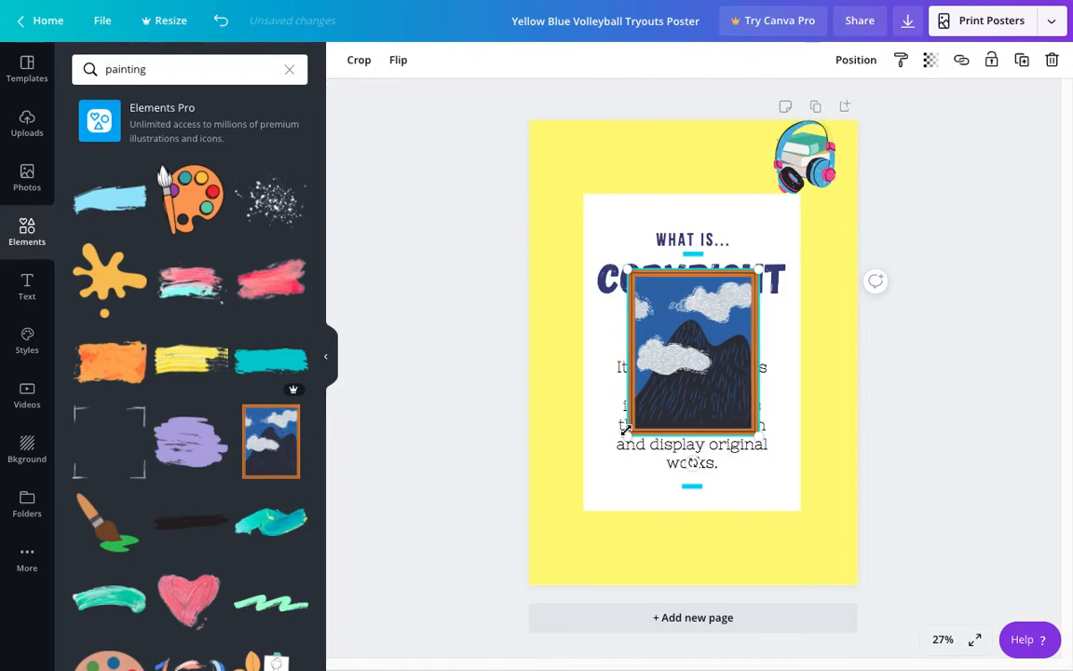
{"action": "mouse_move", "coordinate": [661, 408]}
{"action": "left_mouse_down"}
{"action": "mouse_move", "coordinate": [702, 343]}
{"action": "mouse_move", "coordinate": [537, 170]}
{"action": "mouse_move", "coordinate": [573, 202]}
{"action": "left_mouse_up"}
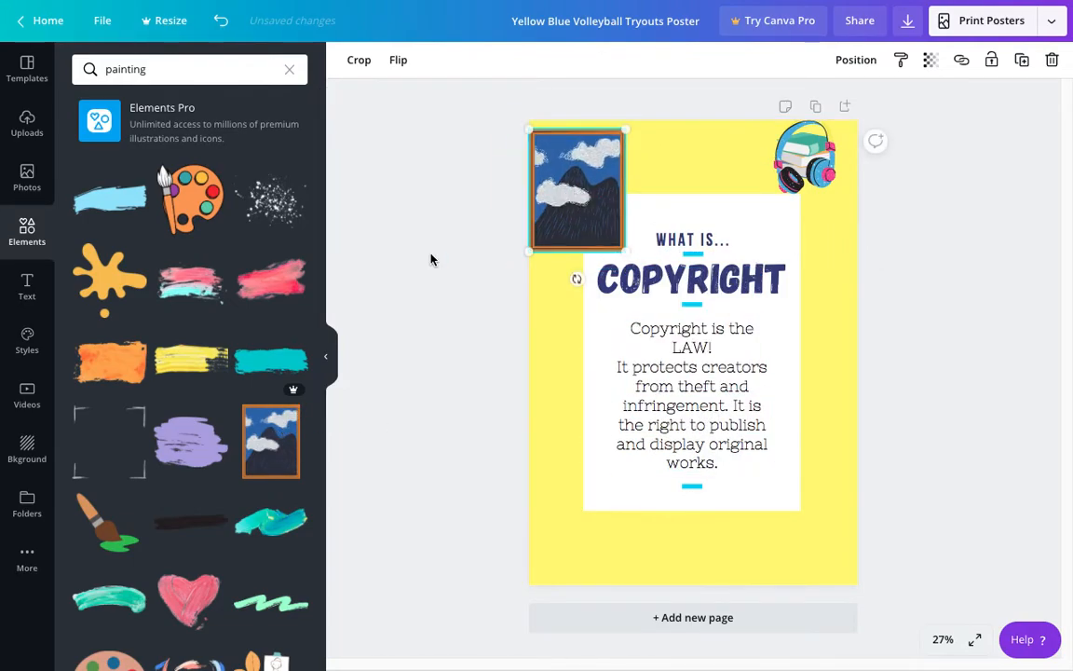
Step: Search the elements for "film", add the clapperboard with film reel, and place it small over the books and headphones
{"action": "left_click", "coordinate": [165, 73]}
{"action": "type", "text": "fim"}
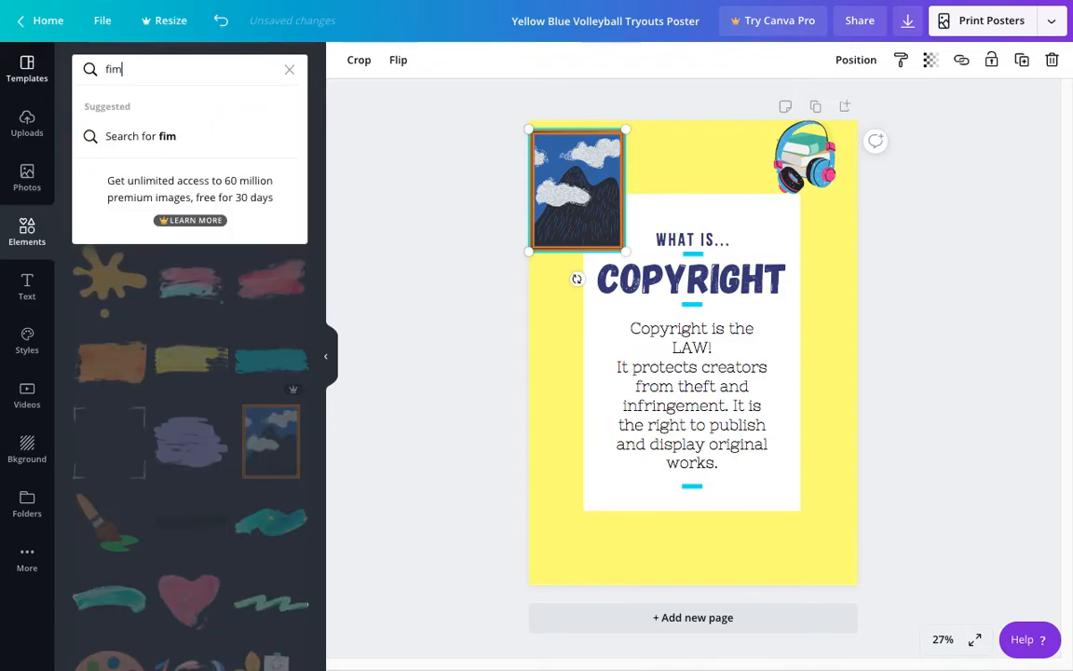
{"action": "key", "text": "BackSpace"}
{"action": "type", "text": "ml"}
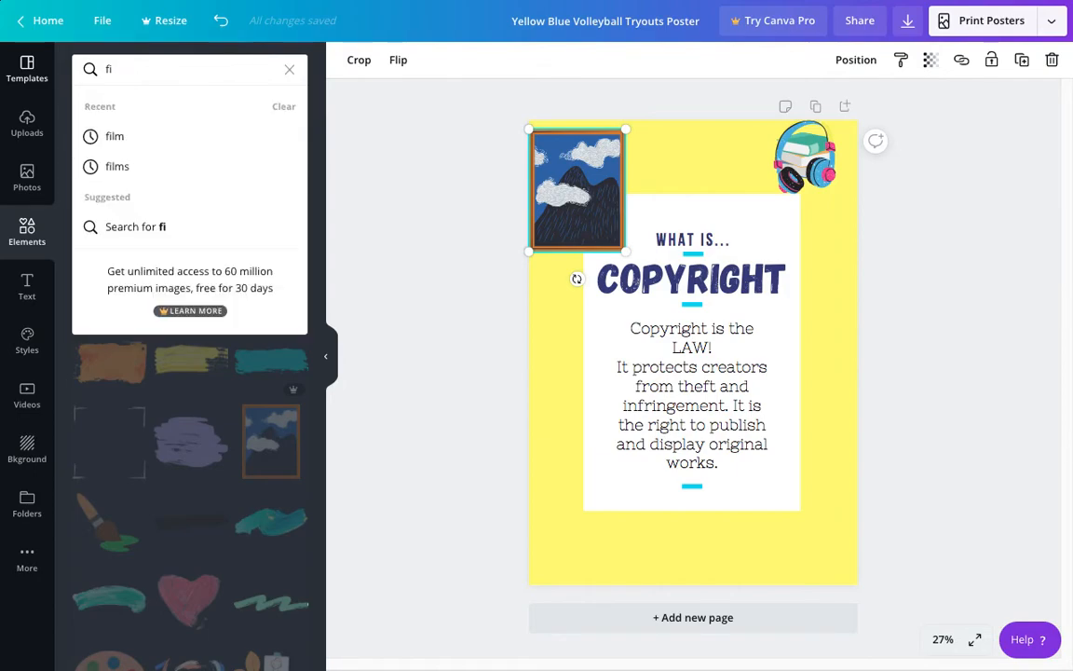
{"action": "key", "text": "Return"}
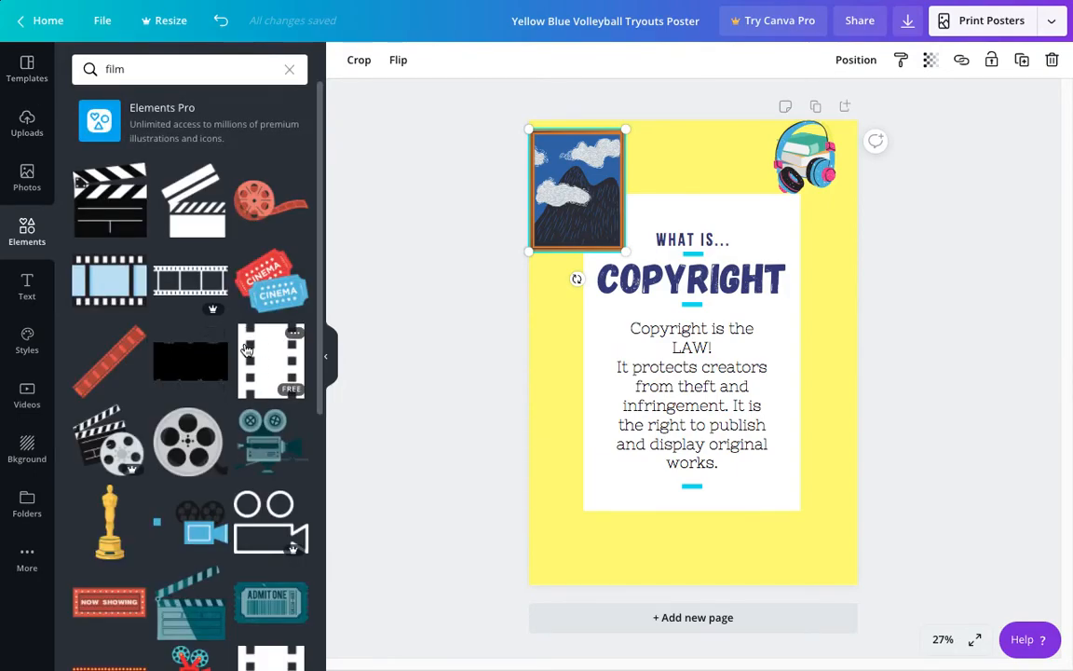
{"action": "left_click_drag", "start_coordinate": [319, 325], "coordinate": [319, 371]}
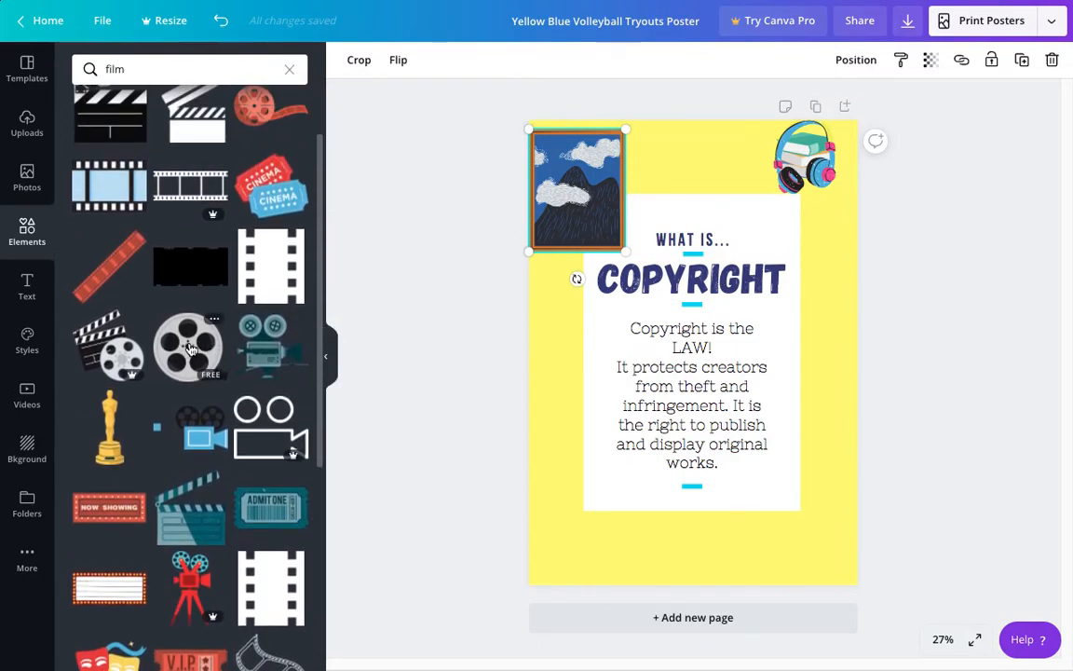
{"action": "left_click", "coordinate": [109, 349]}
{"action": "left_click_drag", "start_coordinate": [636, 411], "coordinate": [752, 190]}
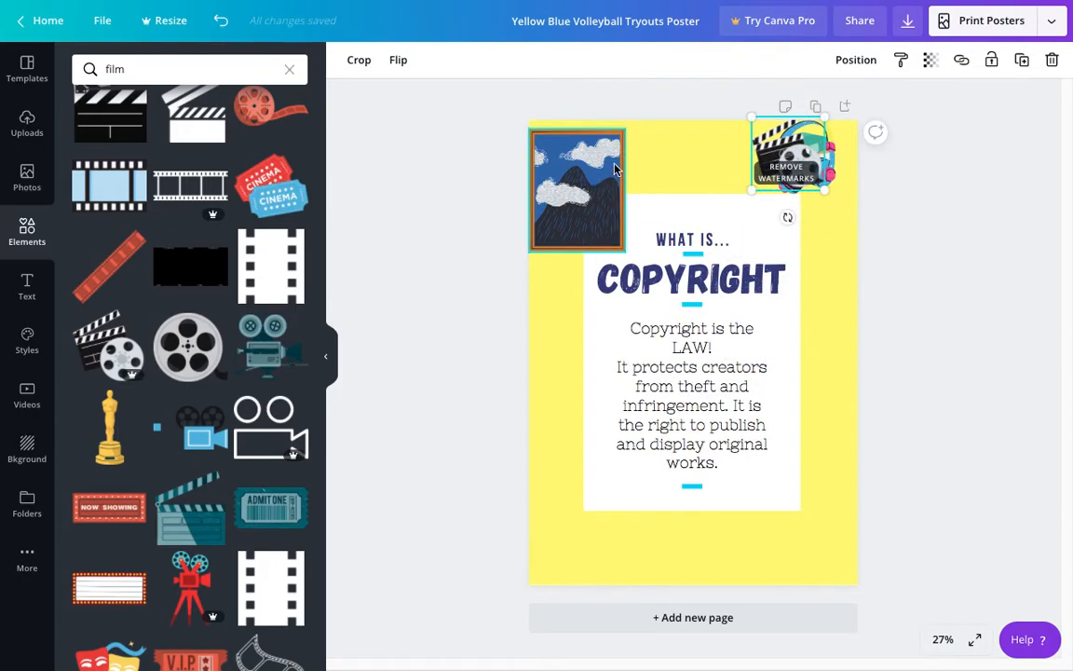
Step: Nudge the mountain painting slightly inward, copy it, allow clipboard access, and paste four copies
{"action": "left_click", "coordinate": [331, 359]}
{"action": "left_click_drag", "start_coordinate": [442, 188], "coordinate": [455, 184]}
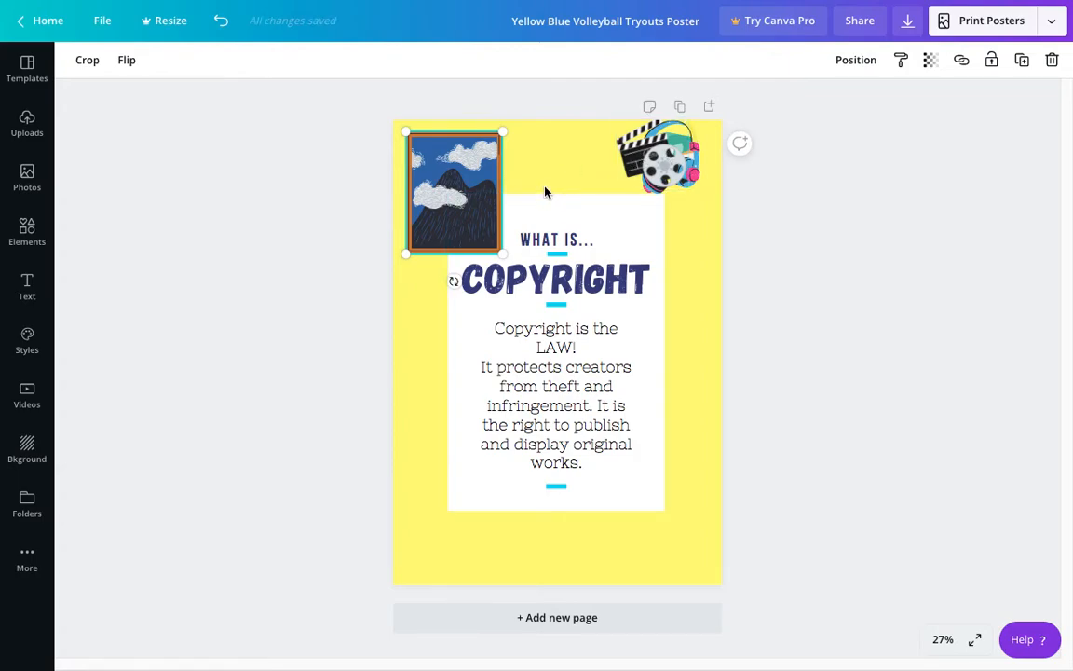
{"action": "right_click", "coordinate": [459, 172]}
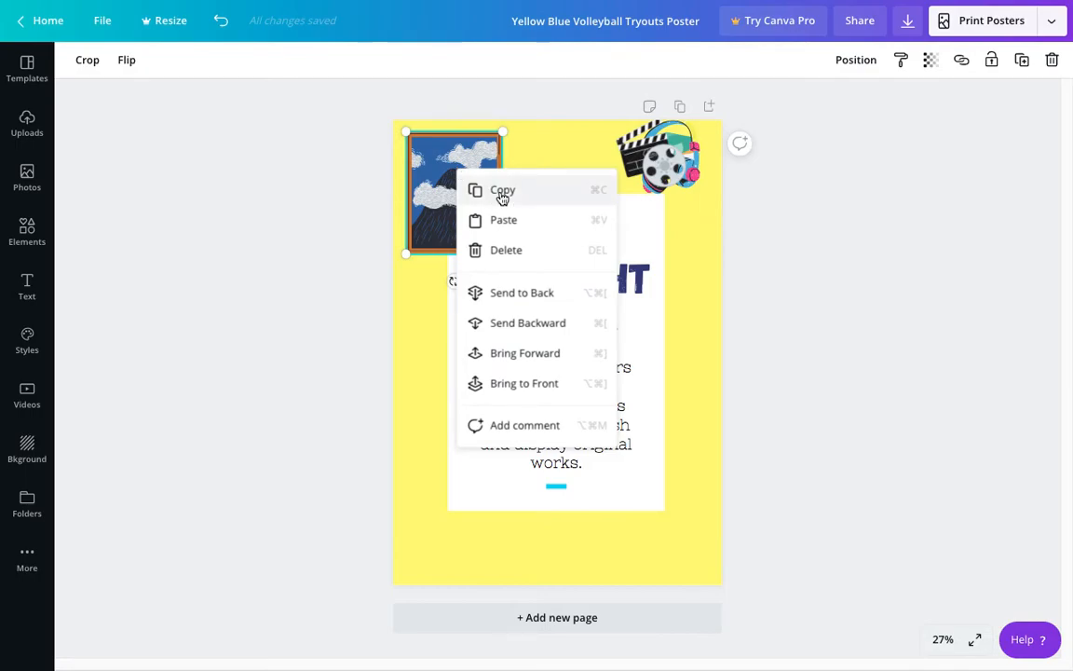
{"action": "left_click", "coordinate": [503, 192]}
{"action": "right_click", "coordinate": [500, 196]}
{"action": "left_click", "coordinate": [527, 244]}
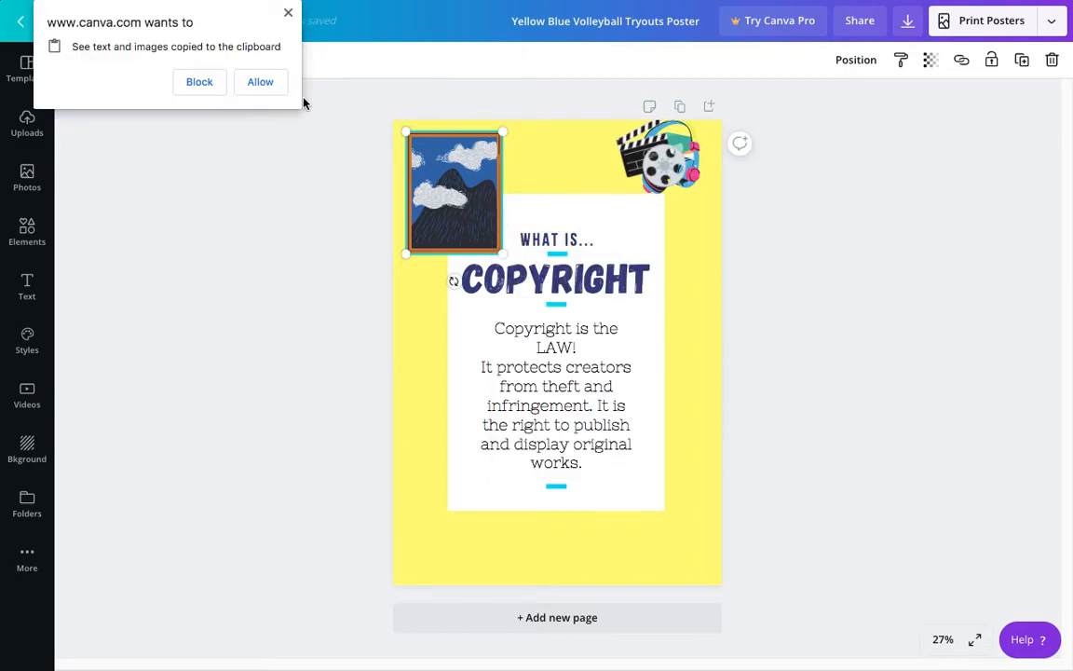
{"action": "left_click", "coordinate": [265, 83]}
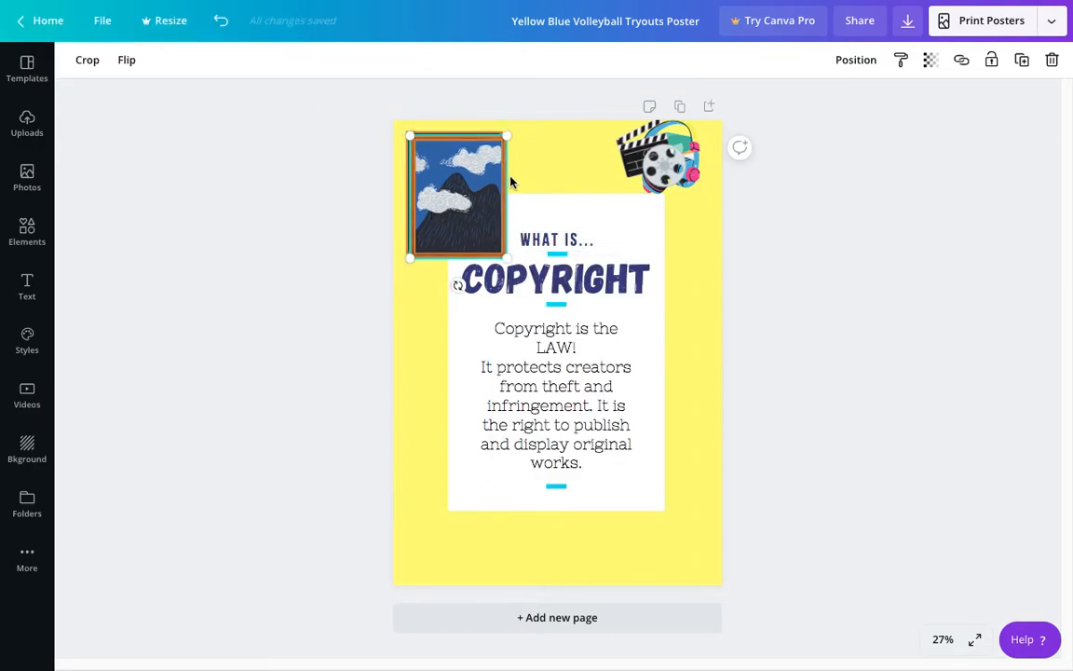
{"action": "key", "text": "ctrl+v"}
{"action": "key", "text": "ctrl+v"}
{"action": "key", "text": "ctrl+v"}
Step: Spread the painting copies to the poster's right edge, bottom edge, lower-left side and, shrunk, the upper-right corner
{"action": "left_click_drag", "start_coordinate": [513, 180], "coordinate": [740, 297]}
{"action": "left_click_drag", "start_coordinate": [473, 216], "coordinate": [642, 565]}
{"action": "left_click_drag", "start_coordinate": [407, 173], "coordinate": [440, 479]}
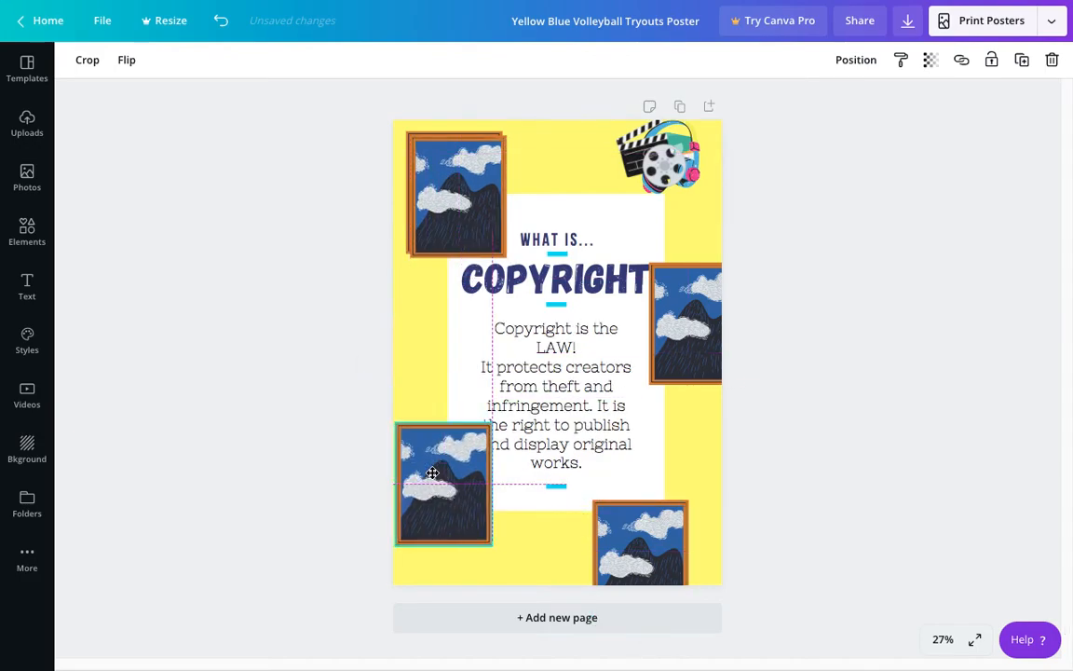
{"action": "left_click_drag", "start_coordinate": [471, 224], "coordinate": [683, 200]}
{"action": "left_click_drag", "start_coordinate": [622, 239], "coordinate": [659, 193]}
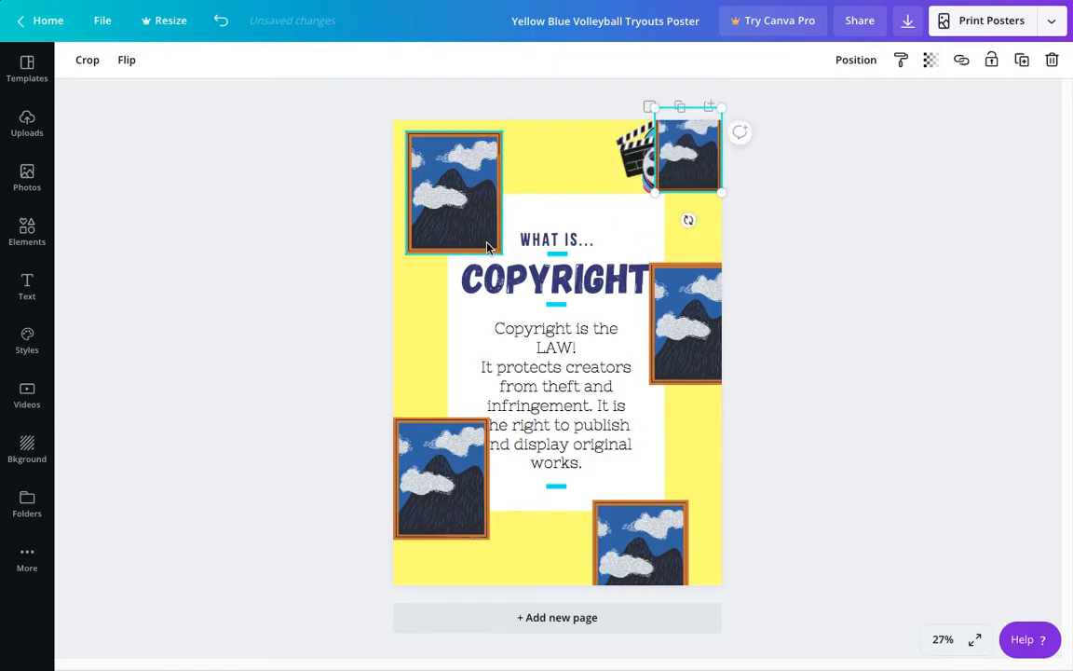
Step: Tilt the upper-left painting into its corner, and shrink and tilt the lower-left one partly off the left edge
{"action": "left_click", "coordinate": [456, 209]}
{"action": "left_click_drag", "start_coordinate": [453, 282], "coordinate": [419, 276]}
{"action": "left_click_drag", "start_coordinate": [460, 222], "coordinate": [466, 205]}
{"action": "left_click", "coordinate": [433, 471]}
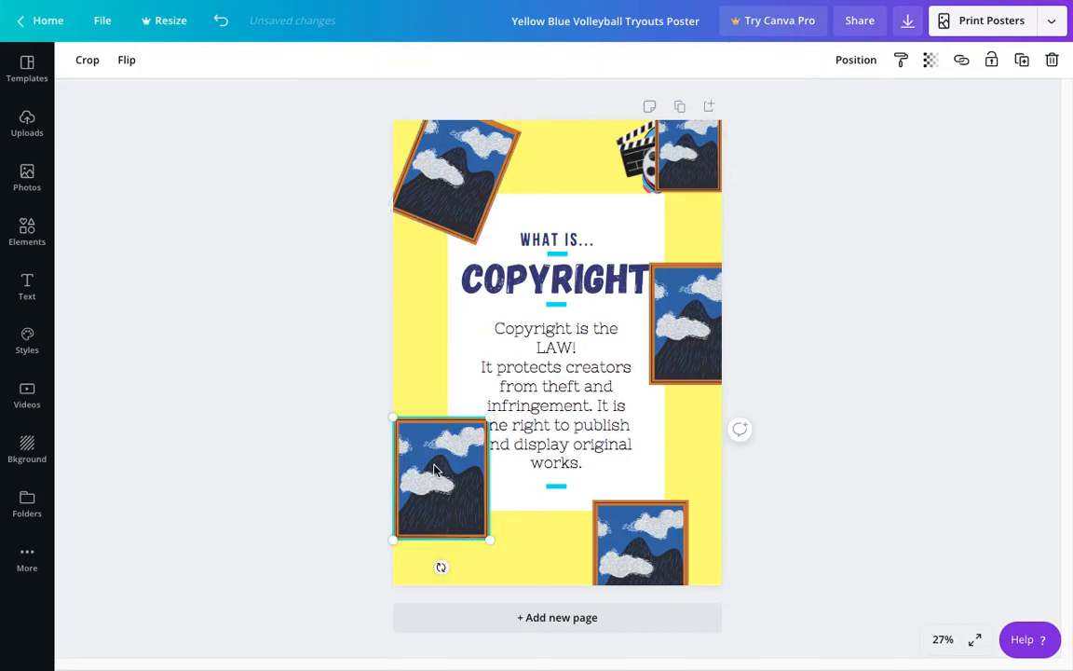
{"action": "left_click_drag", "start_coordinate": [478, 529], "coordinate": [453, 498]}
{"action": "left_click_drag", "start_coordinate": [436, 458], "coordinate": [424, 438]}
Step: Tilt the paintings at the bottom and right edges, and move the small upper-right one, tilted, to the top centre
{"action": "left_click", "coordinate": [617, 541]}
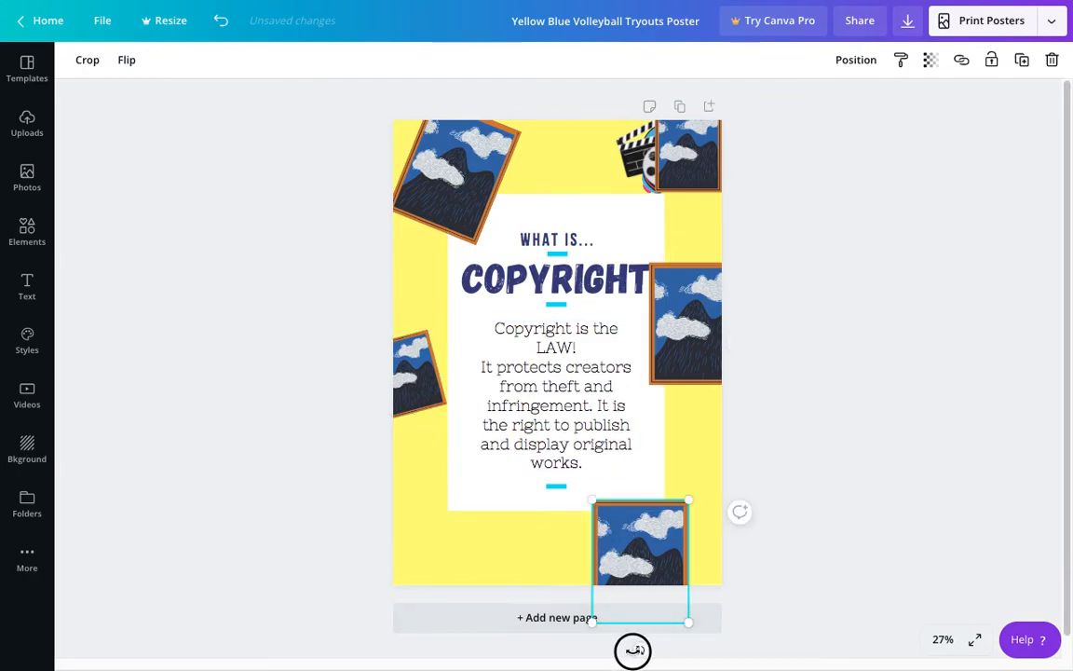
{"action": "left_click_drag", "start_coordinate": [633, 651], "coordinate": [614, 646]}
{"action": "left_click_drag", "start_coordinate": [616, 503], "coordinate": [628, 524]}
{"action": "left_click", "coordinate": [694, 311]}
{"action": "left_click_drag", "start_coordinate": [650, 391], "coordinate": [668, 406]}
{"action": "left_click", "coordinate": [695, 191]}
{"action": "left_click_drag", "start_coordinate": [690, 221], "coordinate": [602, 178]}
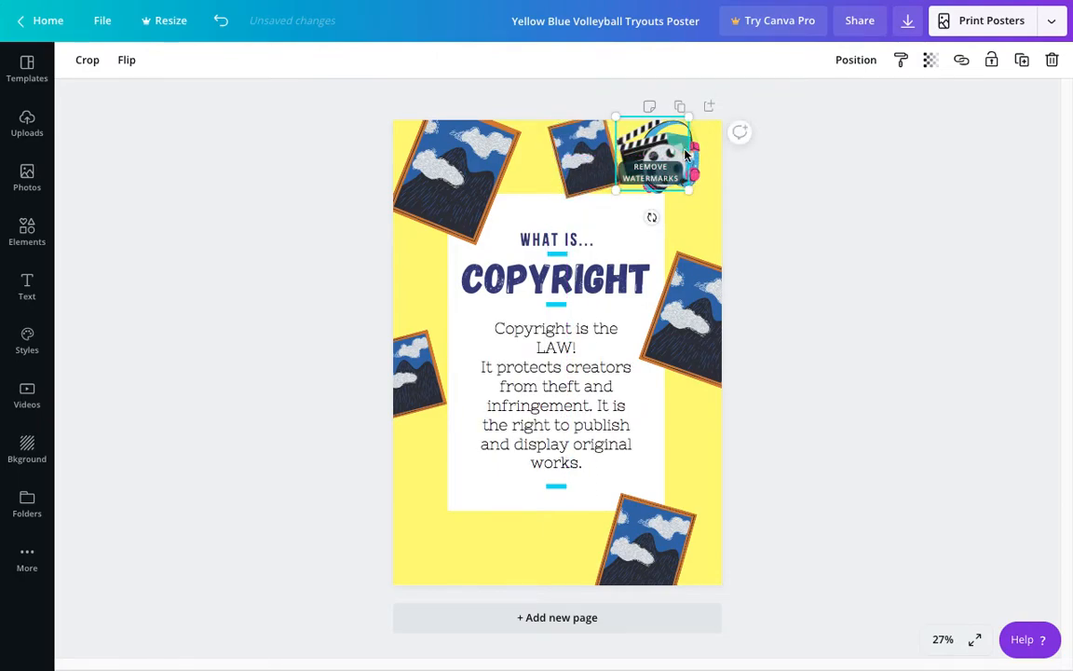
Step: Move the clapperboard, books and headphones down over the title, and put the small tilted painting in the upper-right corner
{"action": "left_click_drag", "start_coordinate": [687, 164], "coordinate": [594, 233]}
{"action": "left_click_drag", "start_coordinate": [589, 161], "coordinate": [643, 220]}
{"action": "left_click_drag", "start_coordinate": [666, 172], "coordinate": [666, 167]}
Step: Enlarge the tilted painting at the right edge and shift the left-edge painting slightly further off the poster
{"action": "left_click", "coordinate": [692, 309]}
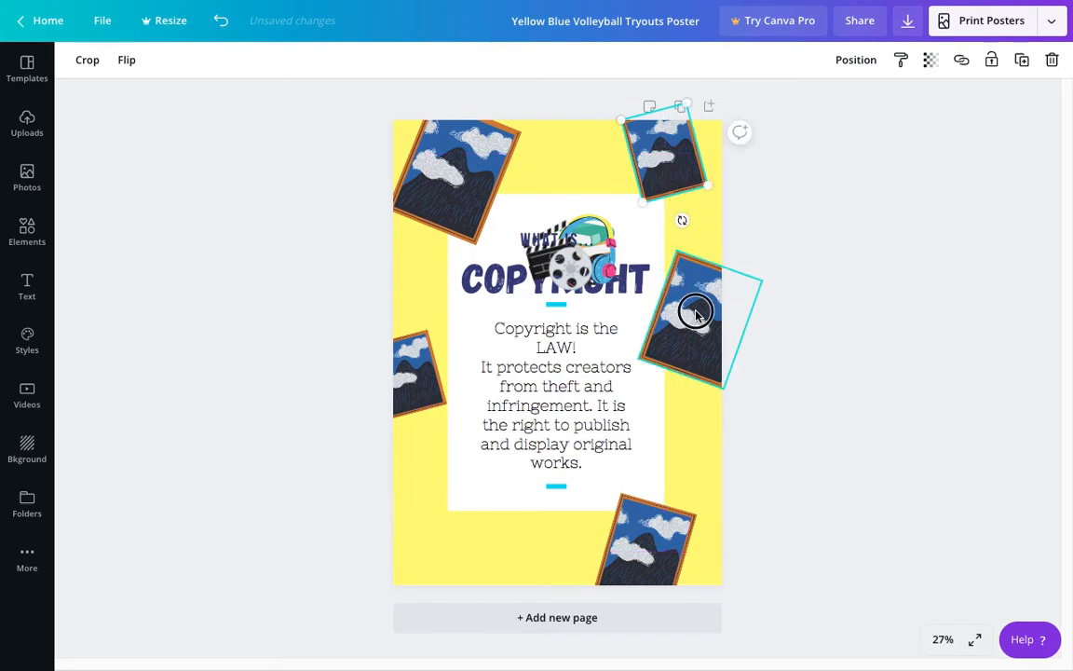
{"action": "left_click_drag", "start_coordinate": [725, 393], "coordinate": [734, 416]}
{"action": "left_click", "coordinate": [694, 354]}
{"action": "left_click", "coordinate": [812, 407]}
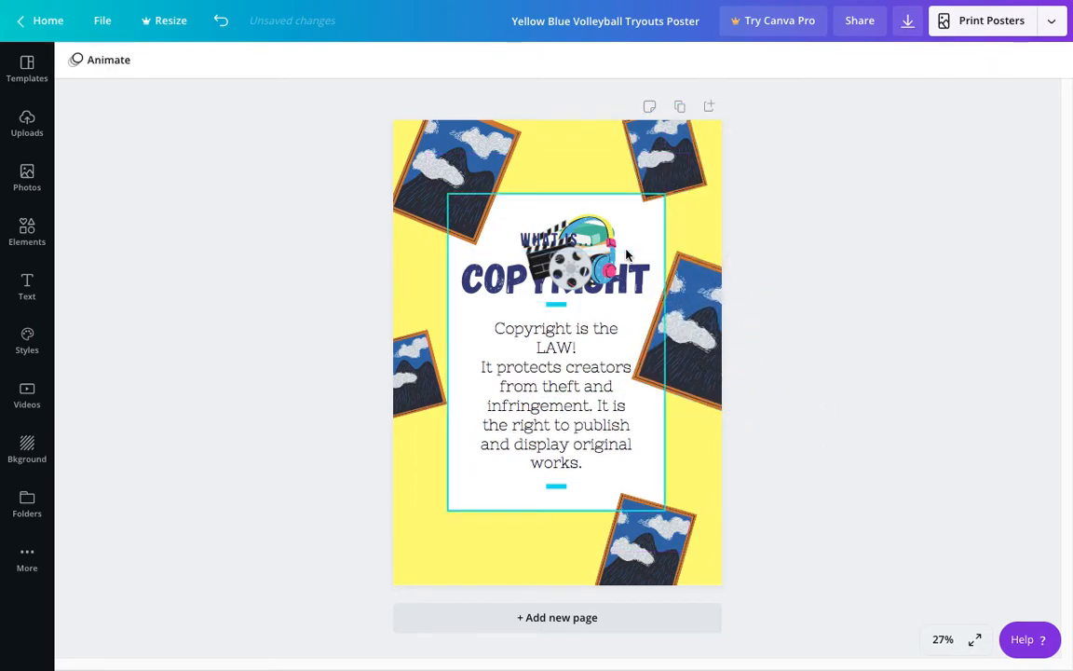
{"action": "left_click_drag", "start_coordinate": [425, 378], "coordinate": [412, 376]}
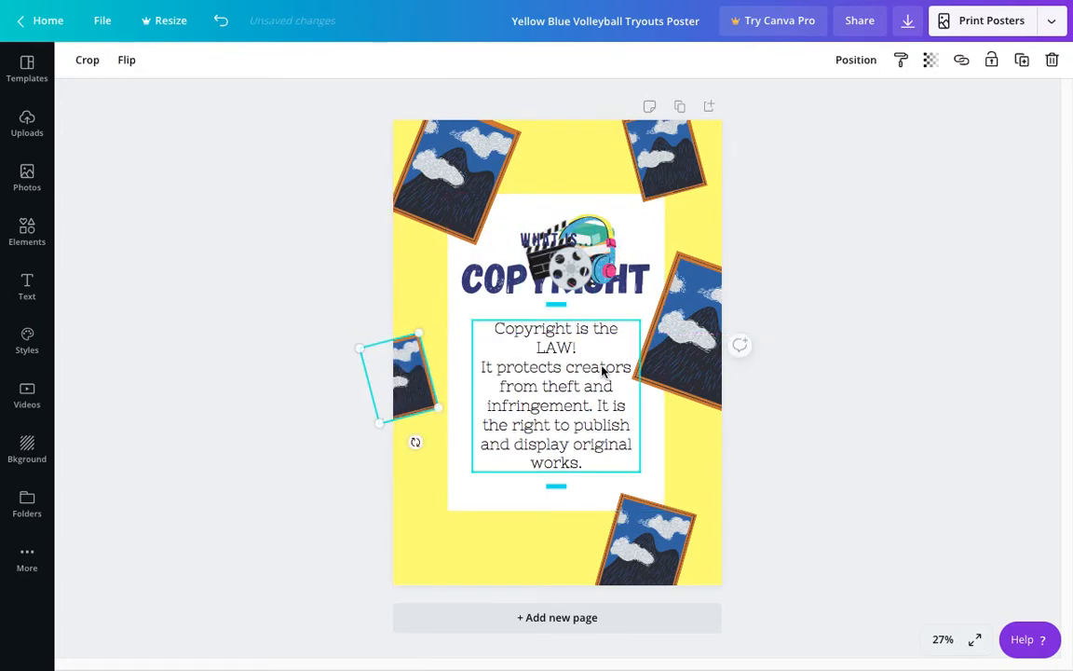
Step: Move the clapperboard with film reel beside the paragraph's lower-left side and paste several copies of it
{"action": "left_click", "coordinate": [572, 277]}
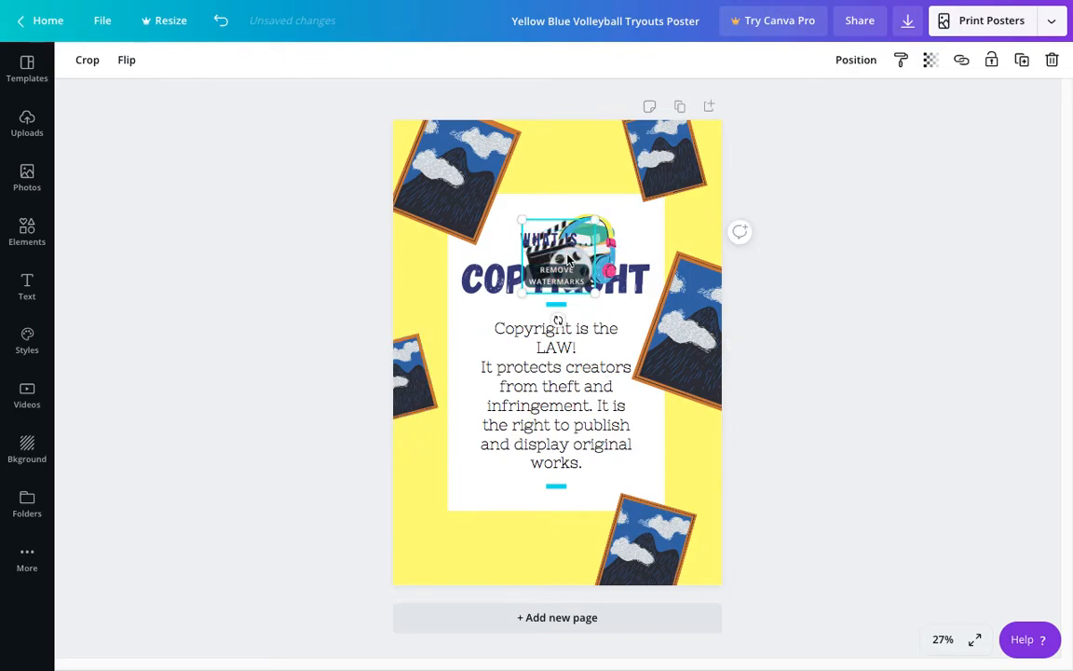
{"action": "left_click_drag", "start_coordinate": [536, 300], "coordinate": [471, 449]}
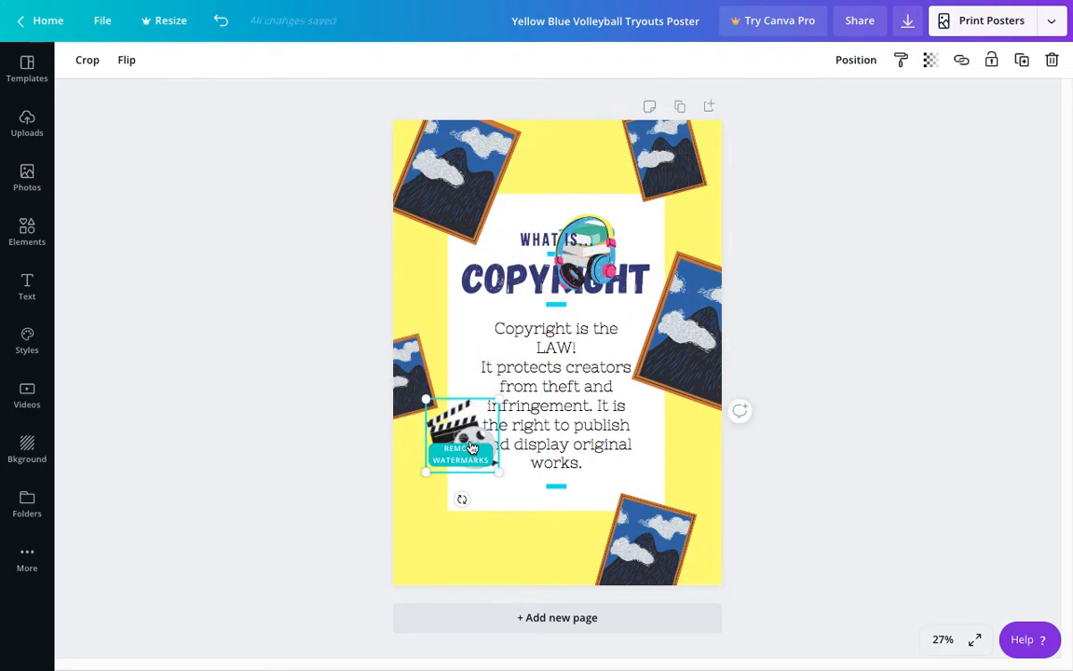
{"action": "key", "text": "ctrl+v"}
{"action": "key", "text": "ctrl+v"}
{"action": "key", "text": "ctrl+v"}
{"action": "key", "text": "ctrl+v"}
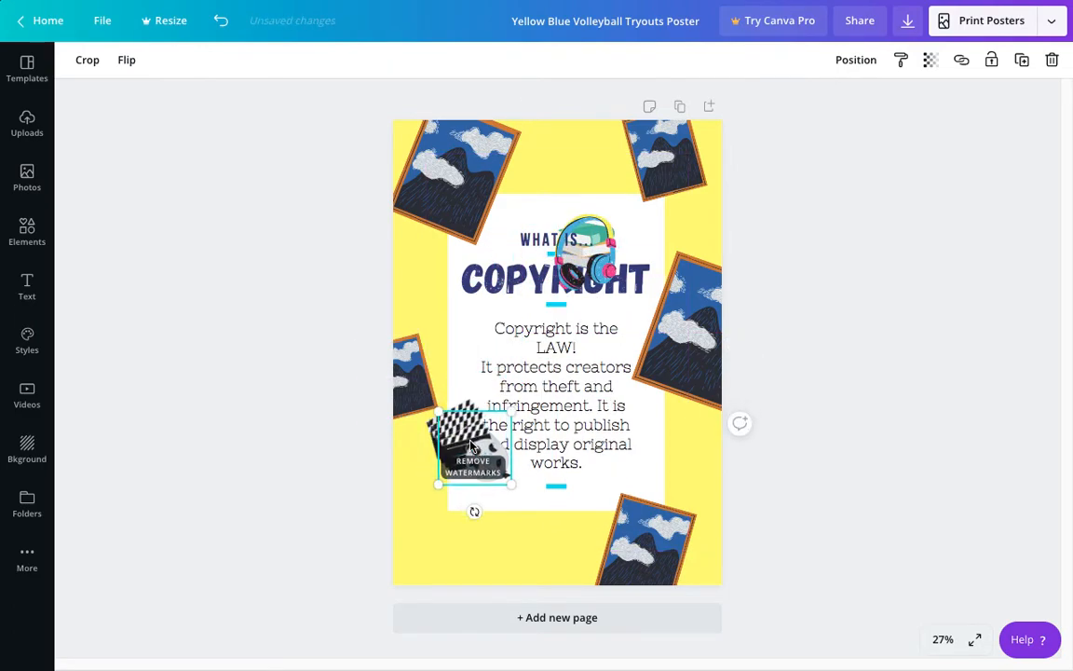
Step: Place one clapperboard copy at the top edge between the two paintings, slightly smaller and tilted about -13°
{"action": "left_click_drag", "start_coordinate": [479, 453], "coordinate": [425, 262]}
{"action": "left_click_drag", "start_coordinate": [461, 298], "coordinate": [546, 146]}
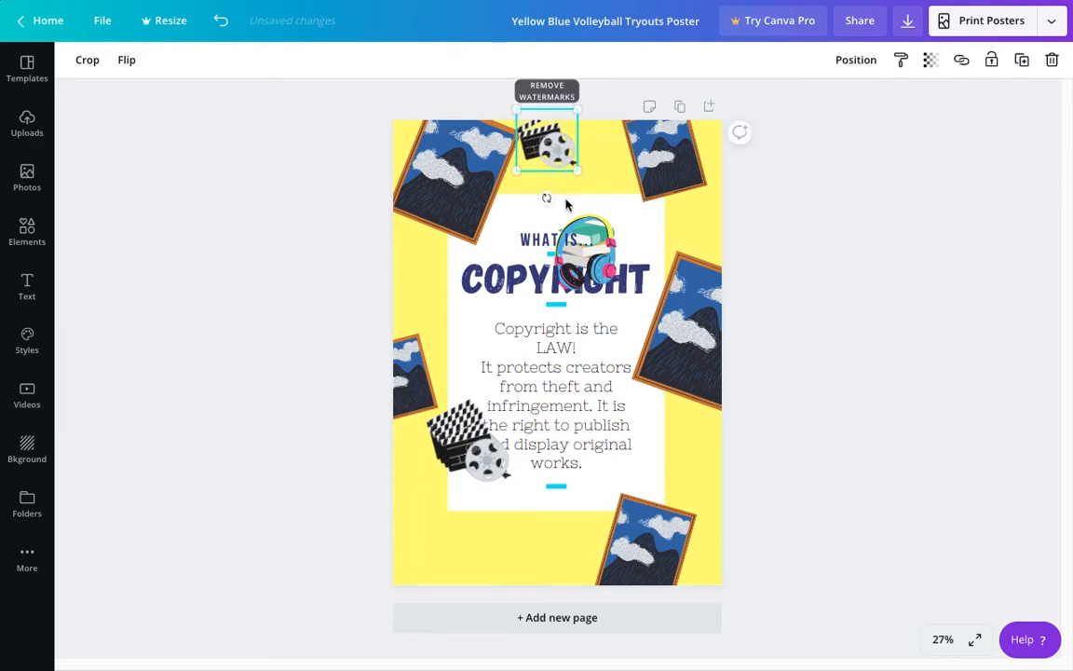
{"action": "mouse_move", "coordinate": [550, 198]}
{"action": "left_mouse_down"}
{"action": "mouse_move", "coordinate": [571, 200]}
{"action": "mouse_move", "coordinate": [558, 192]}
{"action": "left_mouse_up"}
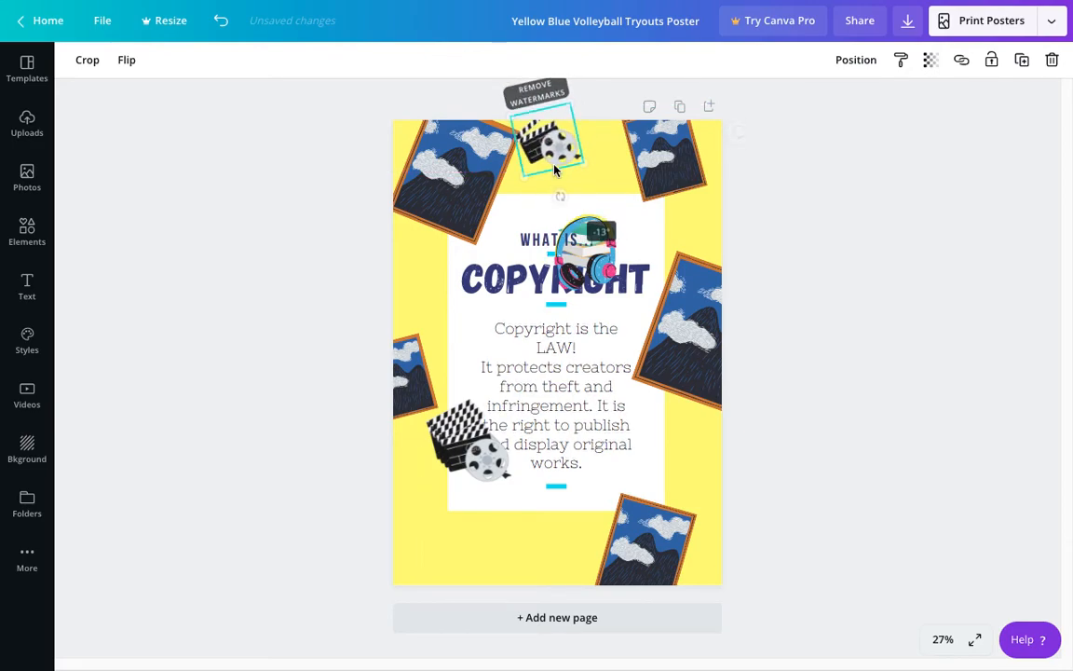
Step: Place one clapperboard copy partly off the left edge above the small painting and another off the lower right edge
{"action": "left_click", "coordinate": [467, 445]}
{"action": "left_click_drag", "start_coordinate": [466, 448], "coordinate": [394, 286]}
{"action": "left_click", "coordinate": [465, 444]}
{"action": "left_click_drag", "start_coordinate": [465, 445], "coordinate": [716, 476]}
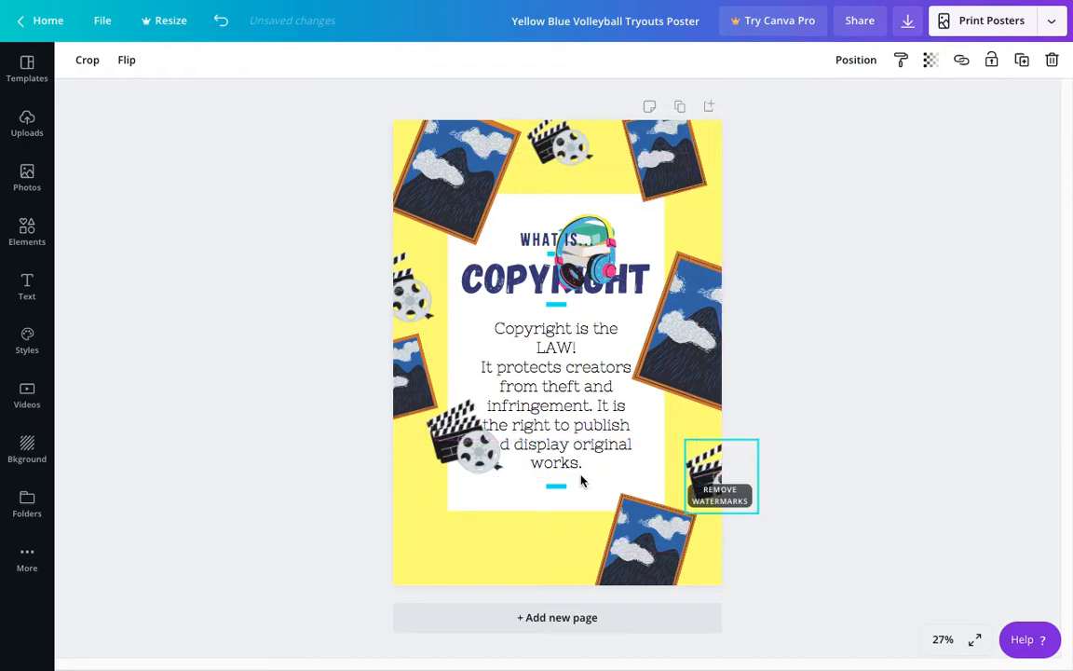
Step: Place another clapperboard copy in the poster's bottom-left corner and enlarge it so it runs off the edge
{"action": "left_click_drag", "start_coordinate": [457, 443], "coordinate": [421, 556]}
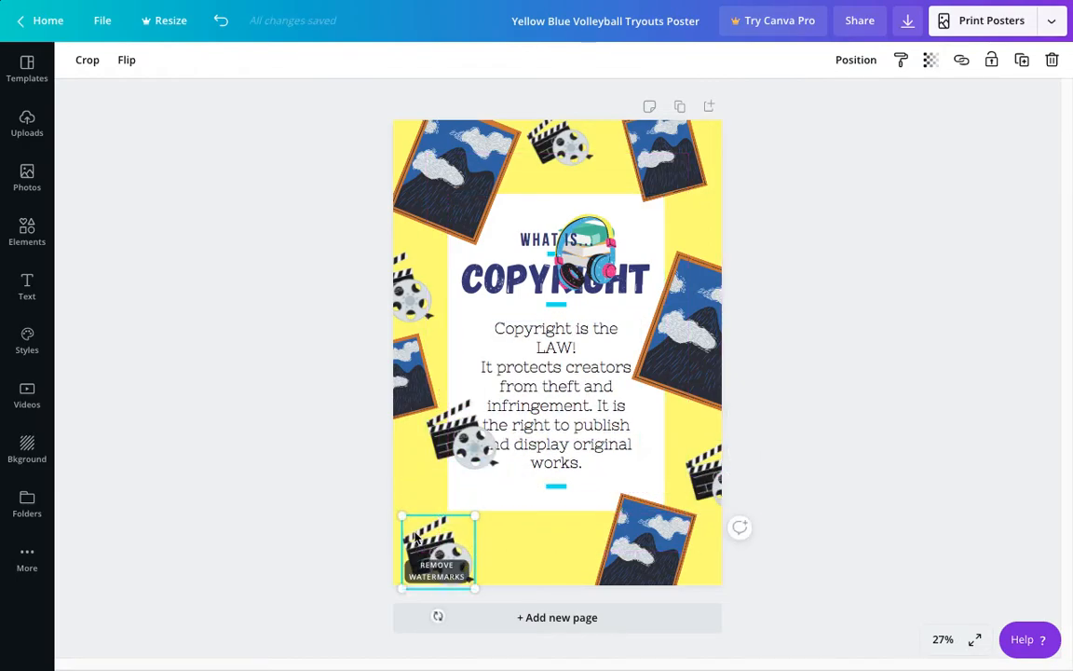
{"action": "left_click_drag", "start_coordinate": [390, 510], "coordinate": [362, 491]}
{"action": "left_click_drag", "start_coordinate": [421, 607], "coordinate": [446, 612]}
Step: Shrink the remaining clapperboard and place it at the right edge between the two paintings, then enlarge the top one
{"action": "left_click", "coordinate": [479, 454]}
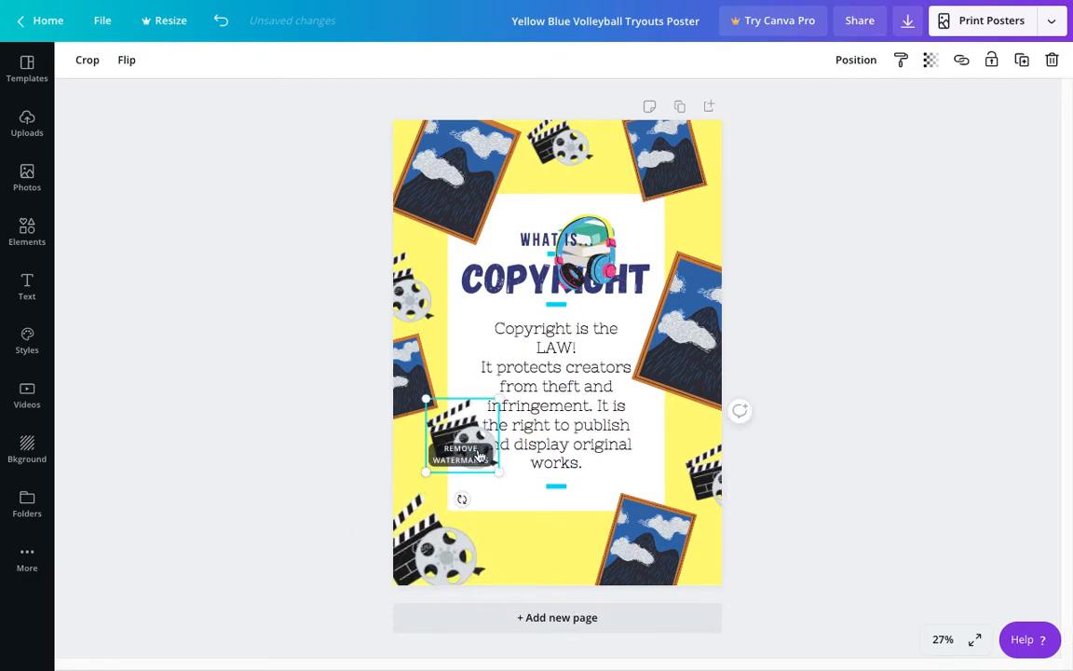
{"action": "left_click_drag", "start_coordinate": [497, 469], "coordinate": [729, 223]}
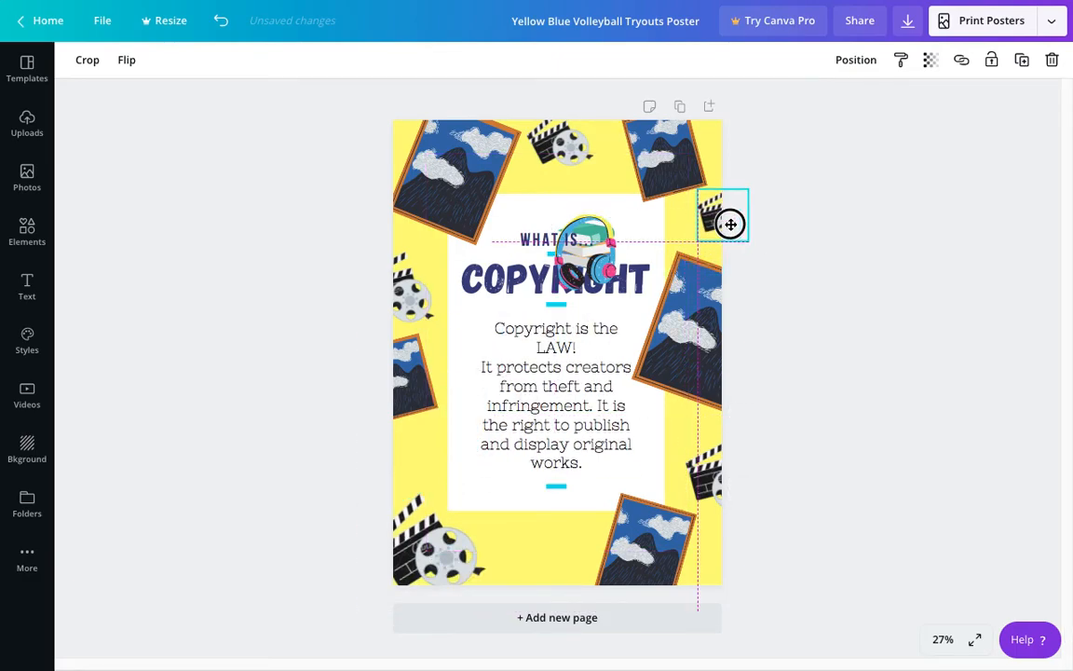
{"action": "left_click", "coordinate": [554, 151]}
{"action": "left_click_drag", "start_coordinate": [539, 176], "coordinate": [513, 198]}
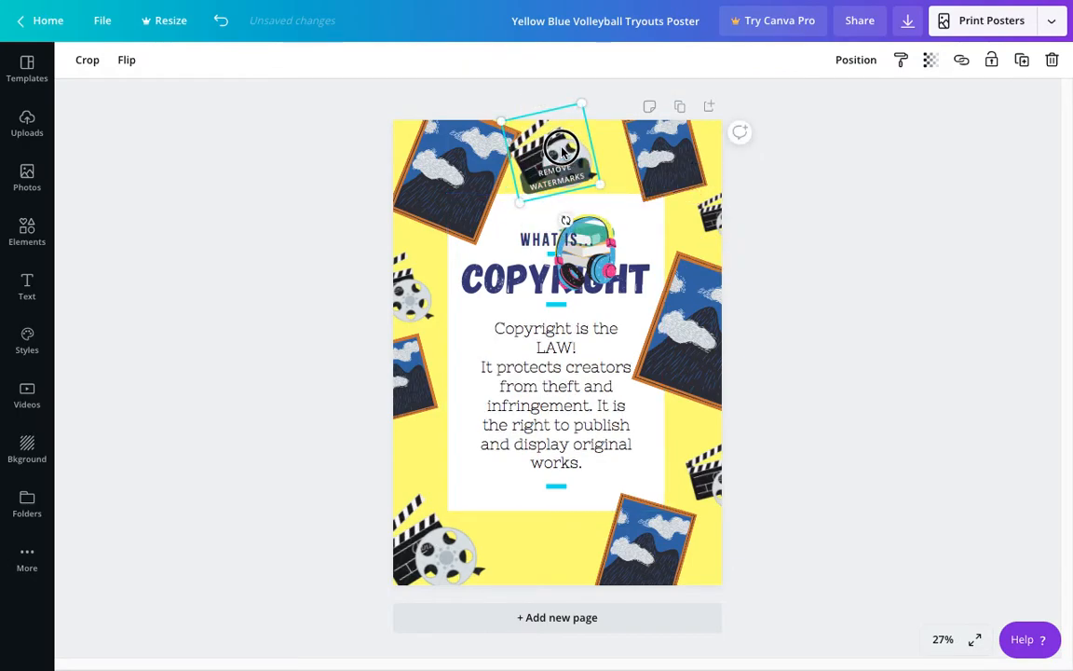
Step: Move the top clapperboard farther up off the edge and bring the headphones down to the left side of the paragraph
{"action": "left_click_drag", "start_coordinate": [551, 157], "coordinate": [567, 142]}
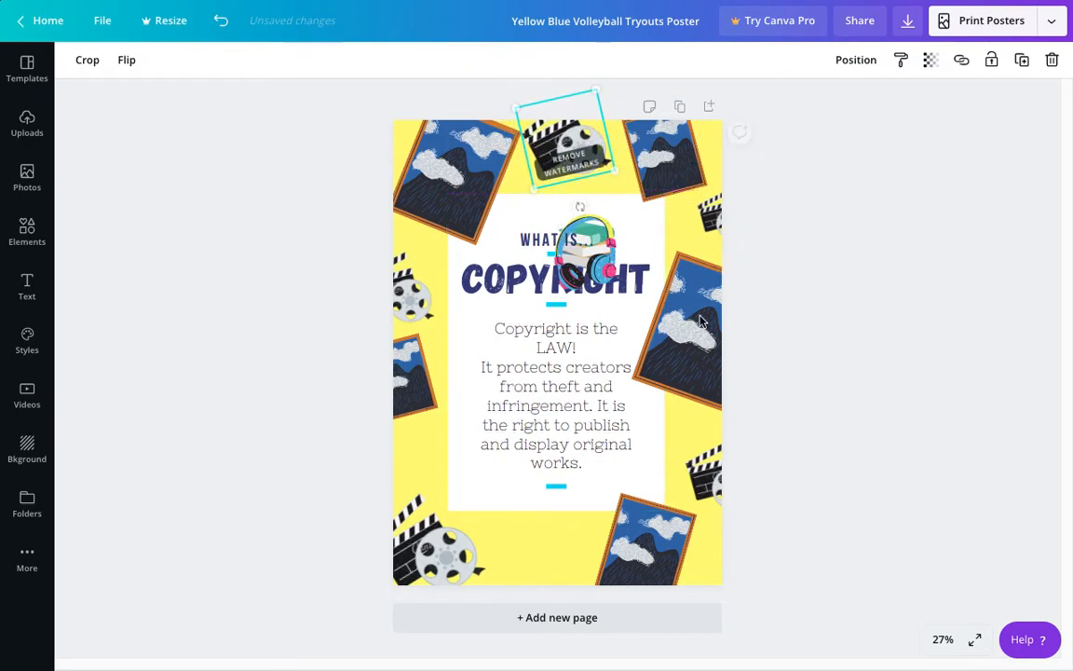
{"action": "left_click", "coordinate": [570, 270]}
{"action": "left_click_drag", "start_coordinate": [571, 270], "coordinate": [457, 441]}
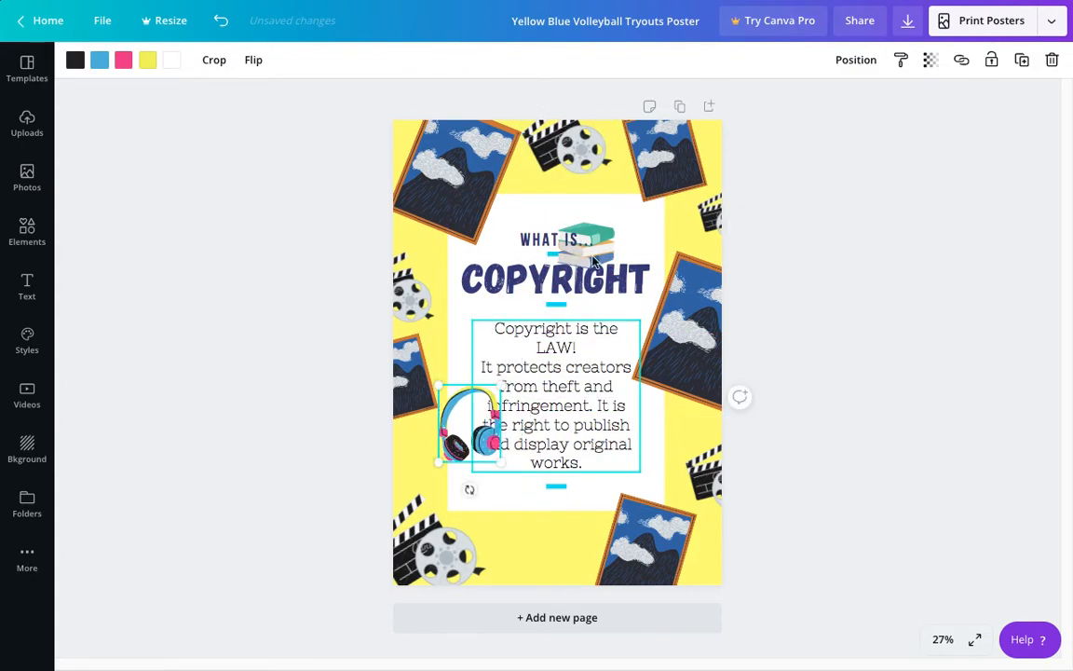
Step: Place the stack of books below the right-edge painting, shrinking it slightly and tilting it clockwise
{"action": "left_click", "coordinate": [597, 242]}
{"action": "left_click_drag", "start_coordinate": [589, 266], "coordinate": [678, 421]}
{"action": "left_click_drag", "start_coordinate": [720, 487], "coordinate": [710, 484]}
{"action": "left_click", "coordinate": [676, 434]}
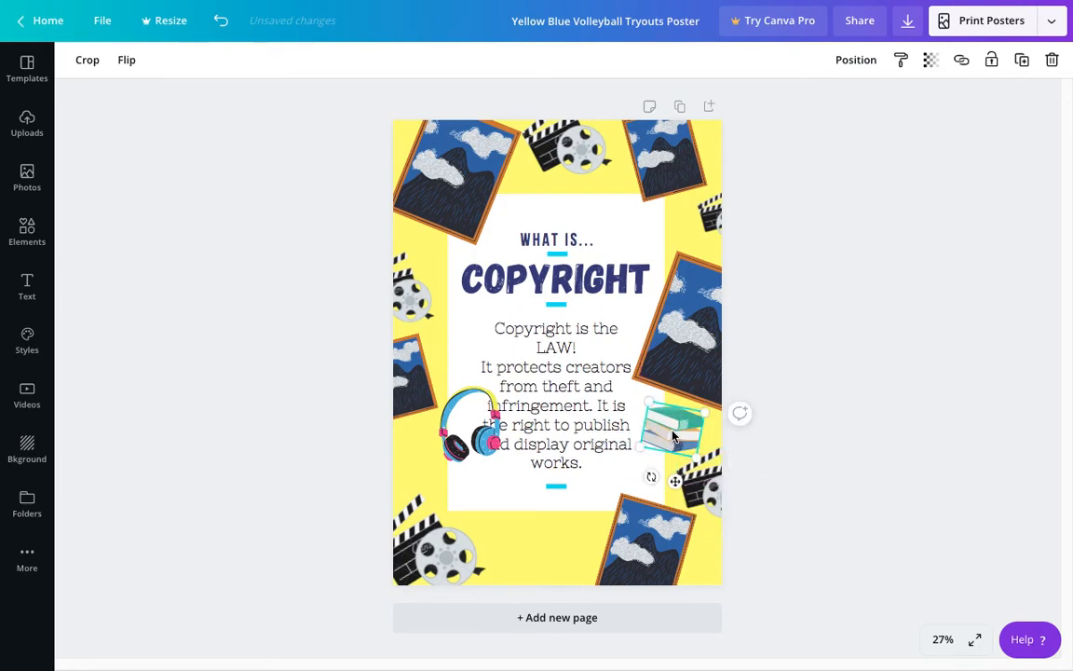
Step: Duplicate the stack of books and place one copy at the white panel's bottom edge and another at its top edge
{"action": "key", "text": "super+v"}
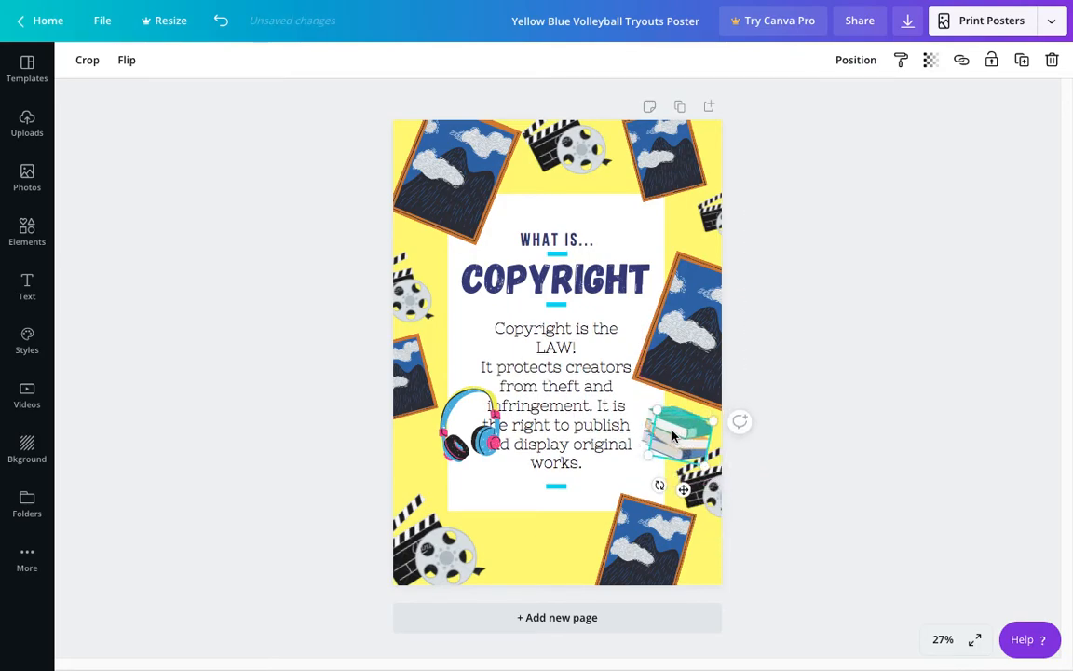
{"action": "left_click_drag", "start_coordinate": [673, 432], "coordinate": [498, 509]}
{"action": "left_click_drag", "start_coordinate": [681, 428], "coordinate": [598, 198]}
Step: Shrink the right-edge painting slightly, then adjust the spacing between the top clapperboard and the books beneath it
{"action": "left_click", "coordinate": [676, 279]}
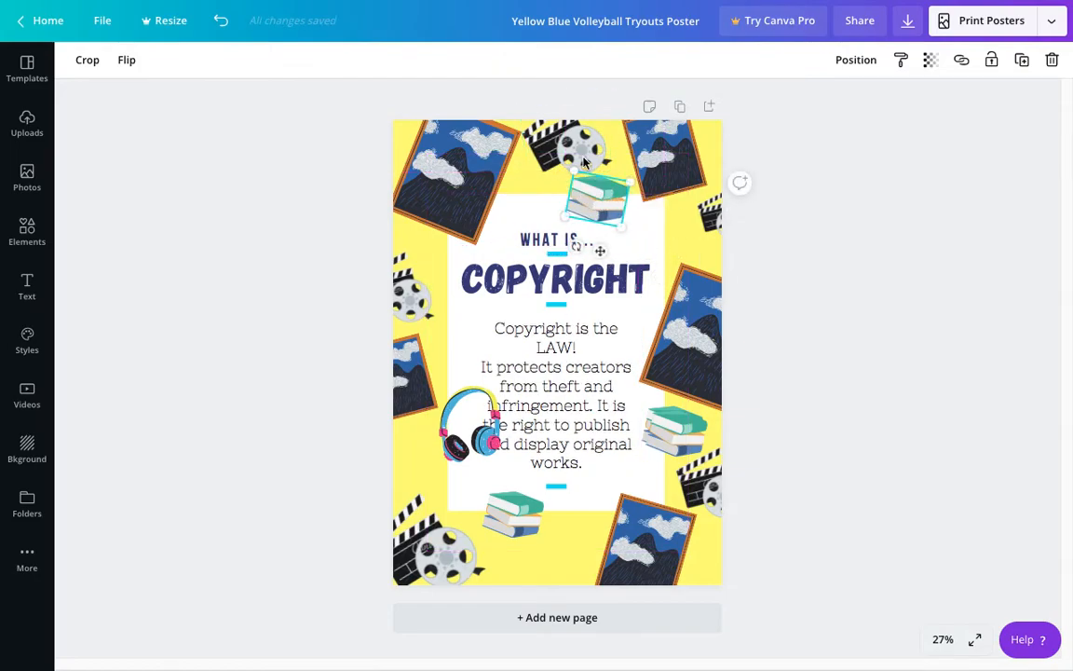
{"action": "mouse_move", "coordinate": [568, 149]}
{"action": "left_mouse_down"}
{"action": "mouse_move", "coordinate": [563, 139]}
{"action": "mouse_move", "coordinate": [575, 136]}
{"action": "left_mouse_up"}
{"action": "left_click_drag", "start_coordinate": [599, 182], "coordinate": [604, 197]}
{"action": "left_click", "coordinate": [601, 197]}
Step: Shift the bottom stack of books slightly left and place another copy of the books beneath the top-left painting
{"action": "left_click_drag", "start_coordinate": [512, 514], "coordinate": [514, 513]}
{"action": "left_click", "coordinate": [679, 432]}
{"action": "left_click_drag", "start_coordinate": [678, 430], "coordinate": [453, 264]}
Step: Shift the upper left-edge clapperboard a little farther off the poster's edge, away from the books
{"action": "left_click", "coordinate": [420, 290]}
{"action": "left_click", "coordinate": [401, 303]}
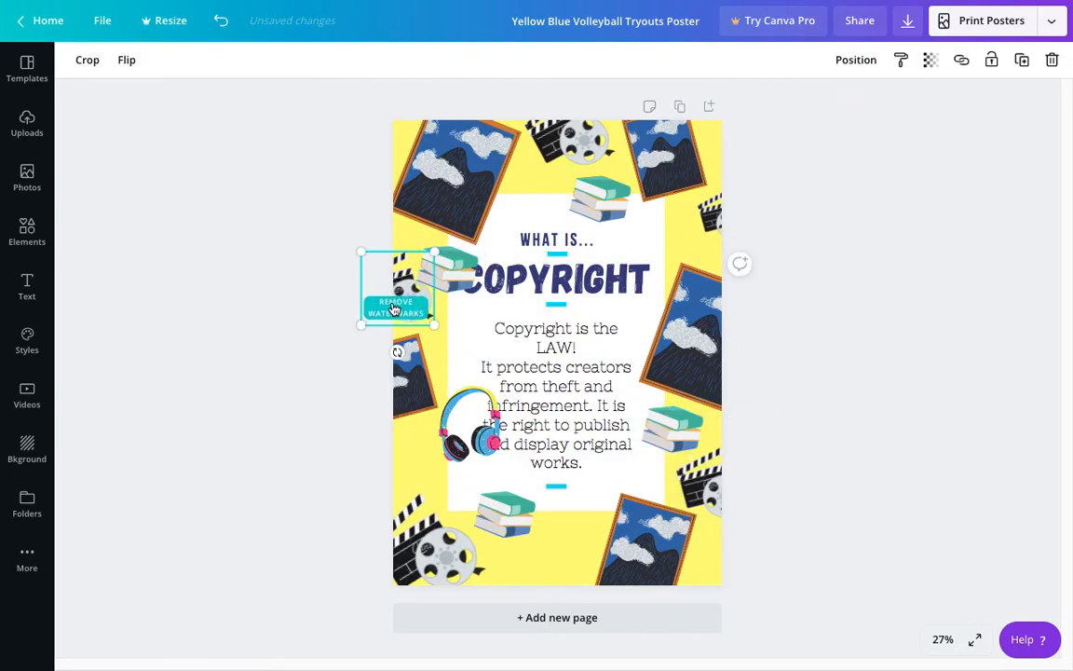
{"action": "left_click", "coordinate": [401, 278]}
{"action": "left_click_drag", "start_coordinate": [389, 271], "coordinate": [403, 287]}
Step: Shrink the top-left painting slightly and move the books beneath it closer to it
{"action": "left_click", "coordinate": [448, 221]}
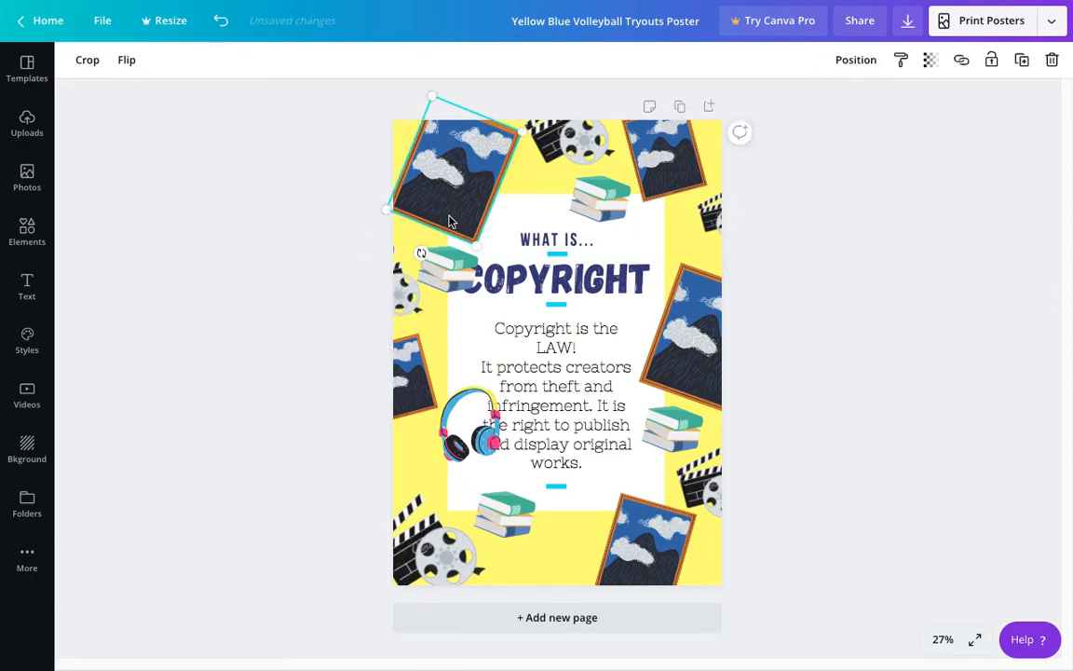
{"action": "left_click_drag", "start_coordinate": [477, 244], "coordinate": [470, 226]}
{"action": "left_click_drag", "start_coordinate": [452, 267], "coordinate": [450, 254]}
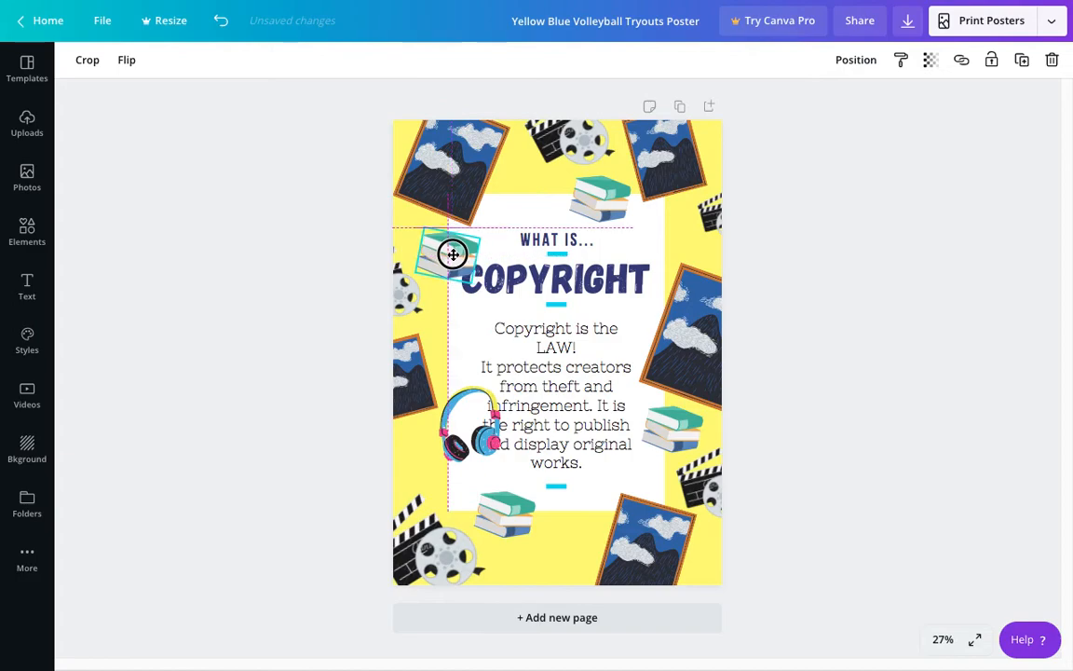
{"action": "left_click", "coordinate": [788, 421]}
Step: Rotate the headphones to a steep tilt, shrink them, and fit them below the small left-edge painting
{"action": "left_click", "coordinate": [463, 448]}
{"action": "left_click_drag", "start_coordinate": [473, 433], "coordinate": [390, 485]}
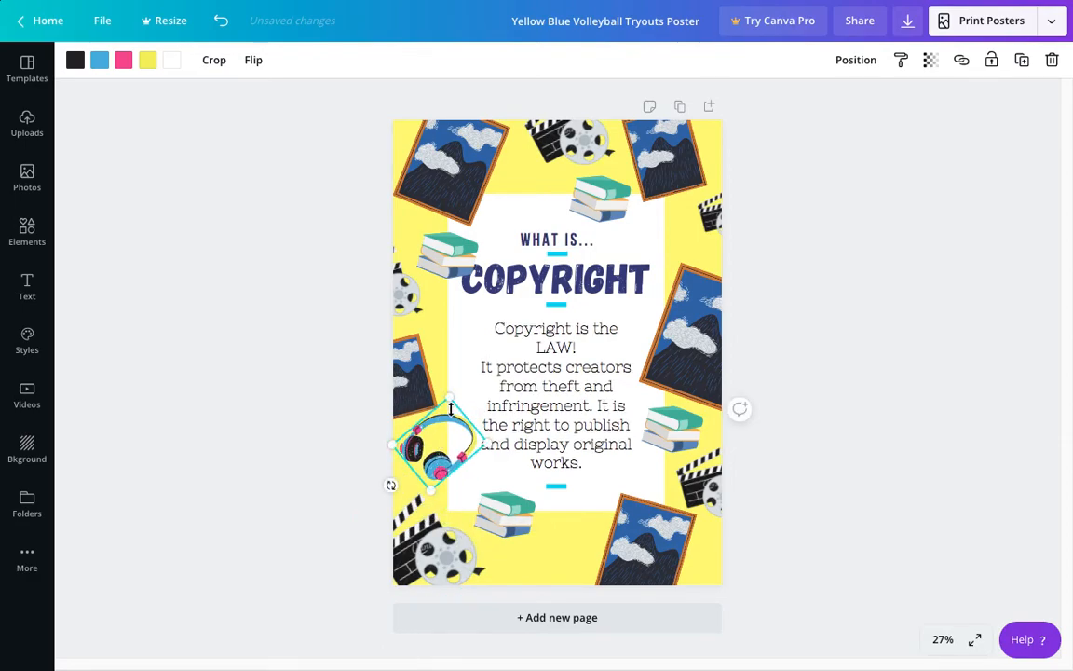
{"action": "left_click_drag", "start_coordinate": [451, 411], "coordinate": [443, 425]}
{"action": "left_click_drag", "start_coordinate": [441, 452], "coordinate": [436, 443]}
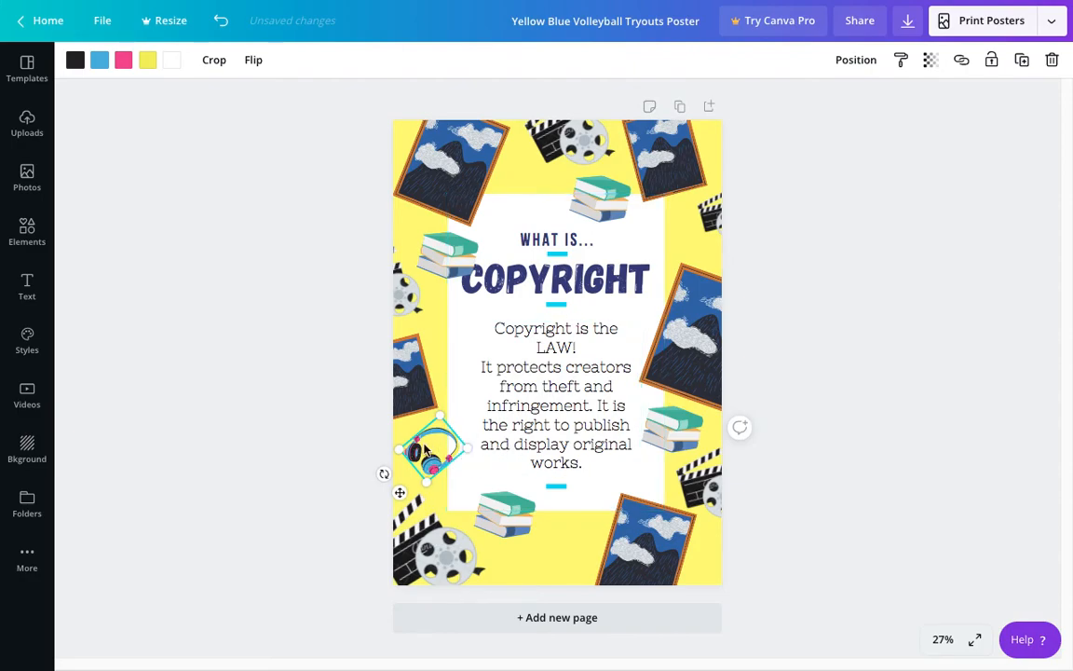
Step: Duplicate the headphones, placing a larger copy at the bottom edge beside the painting and another between the top-left painting and books
{"action": "key", "text": "ctrl+d"}
{"action": "key", "text": "ctrl+d"}
{"action": "left_click_drag", "start_coordinate": [438, 455], "coordinate": [588, 517]}
{"action": "left_click", "coordinate": [448, 464]}
{"action": "left_click_drag", "start_coordinate": [442, 457], "coordinate": [533, 197]}
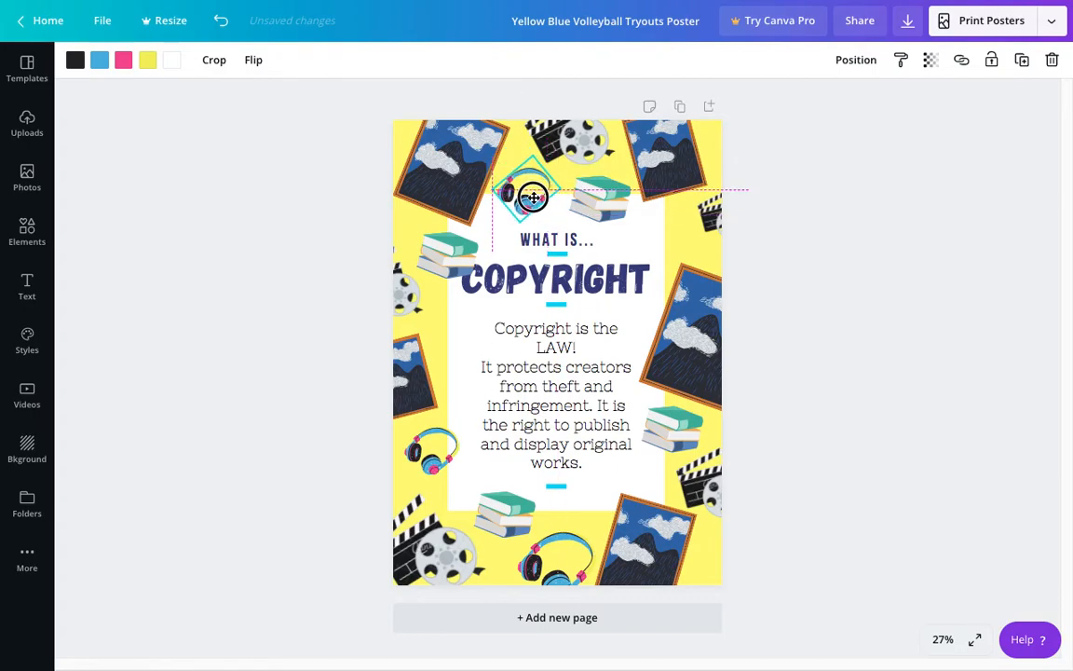
Step: Rotate the top headphones and place another tilted copy above the right-edge painting, beside the small clapperboard
{"action": "left_click_drag", "start_coordinate": [491, 235], "coordinate": [461, 198]}
{"action": "left_click_drag", "start_coordinate": [539, 203], "coordinate": [671, 282]}
{"action": "key", "text": "ctrl+d"}
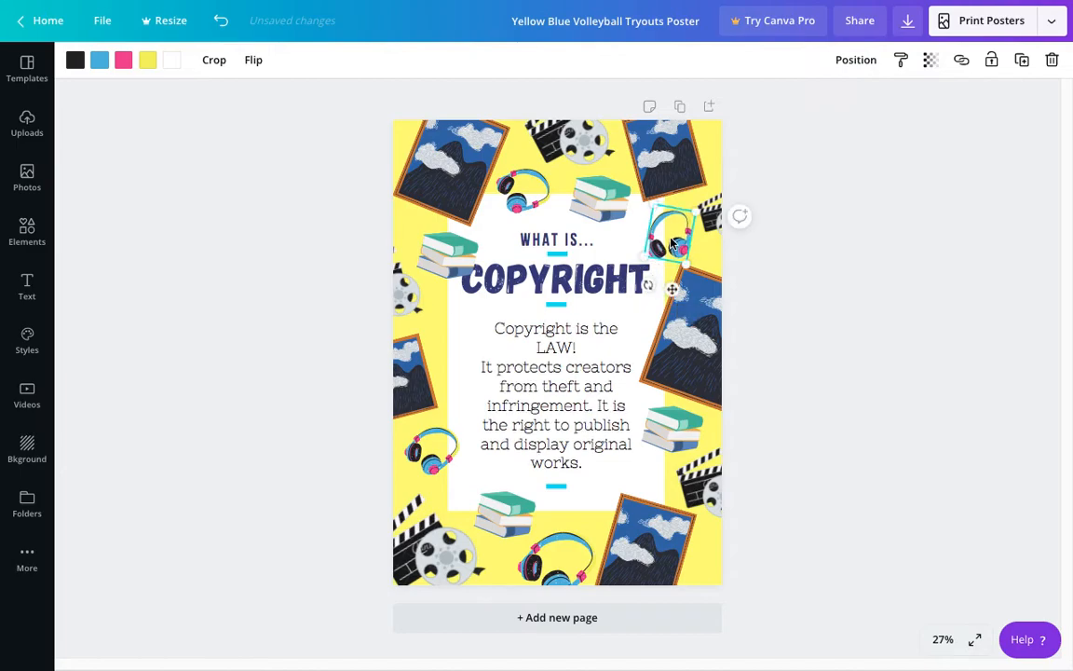
{"action": "left_click", "coordinate": [871, 388]}
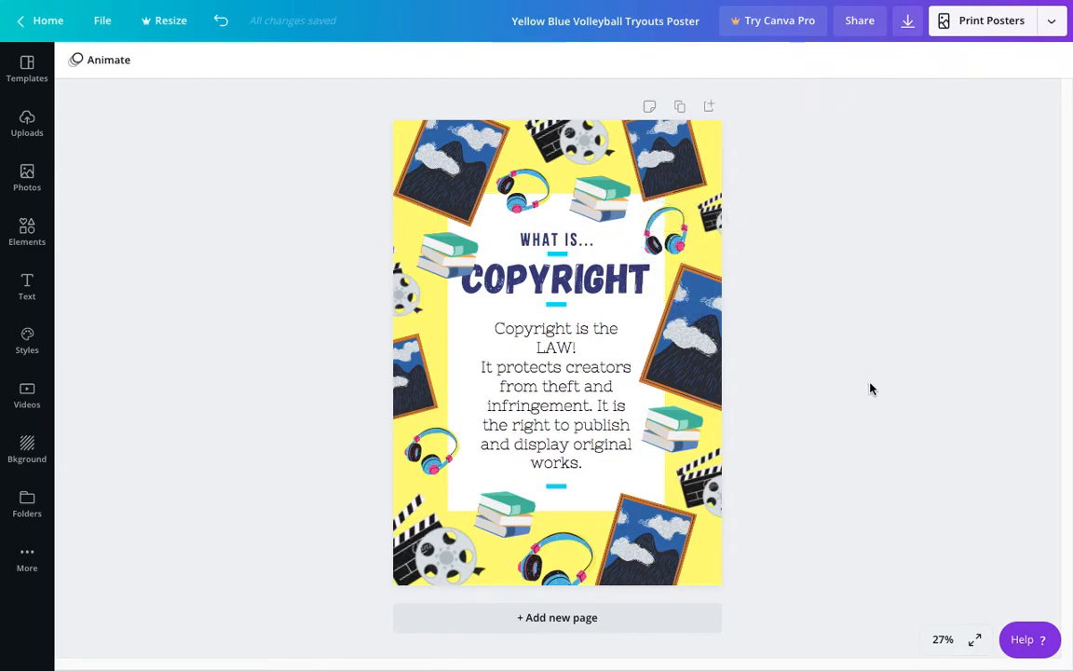
Step: Move the upper-left books away from the title and send the top-left painting to the back
{"action": "left_click_drag", "start_coordinate": [456, 257], "coordinate": [446, 252]}
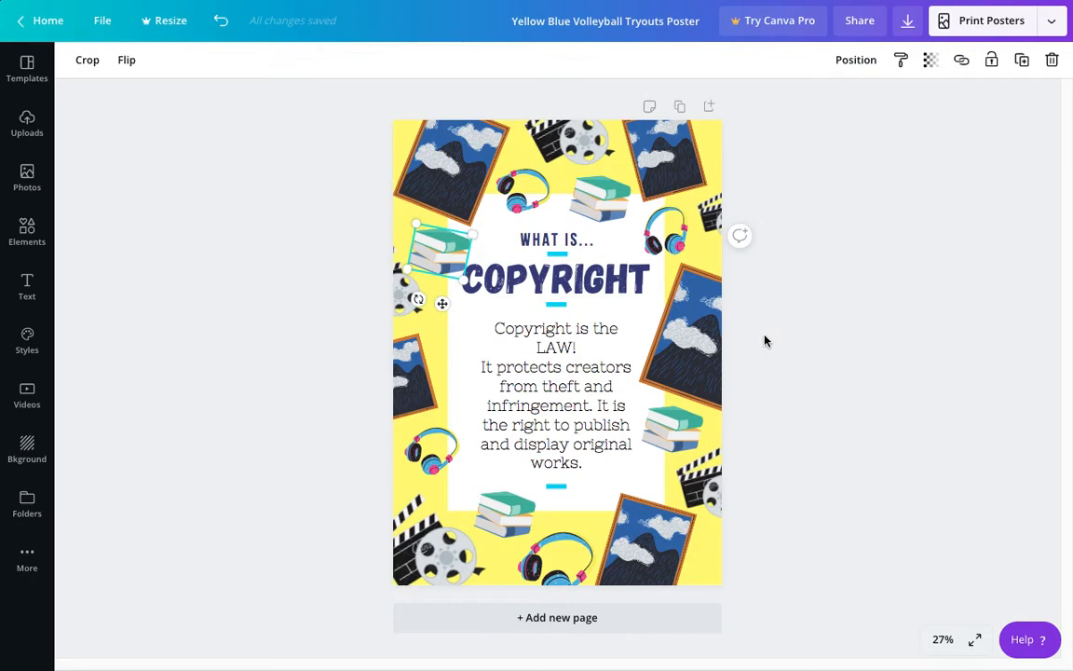
{"action": "right_click", "coordinate": [457, 169]}
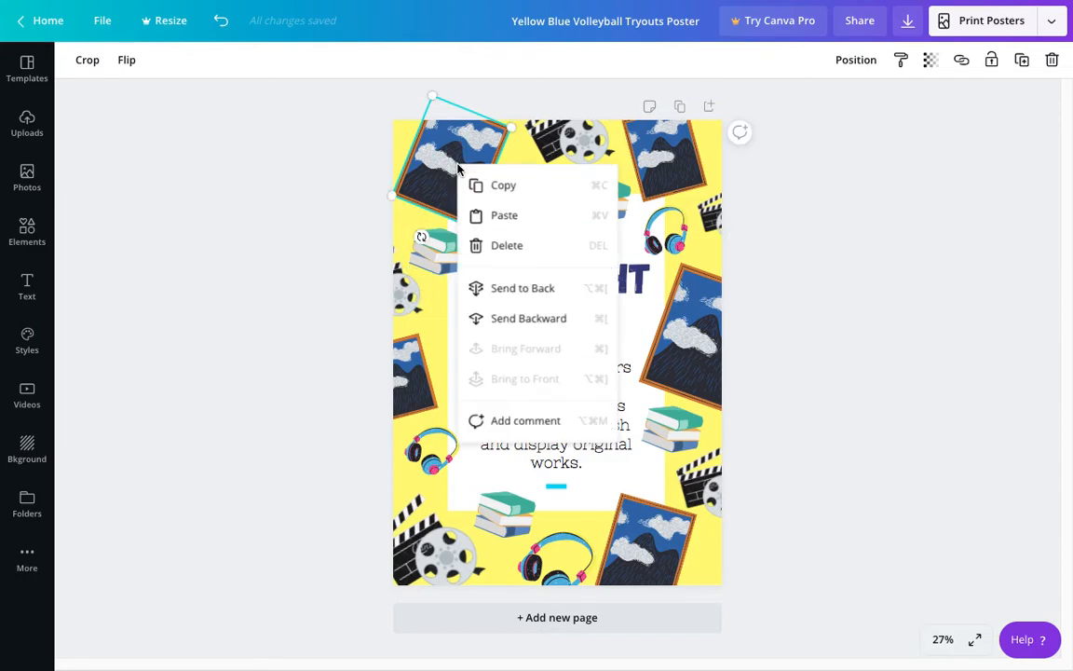
{"action": "left_click", "coordinate": [446, 164]}
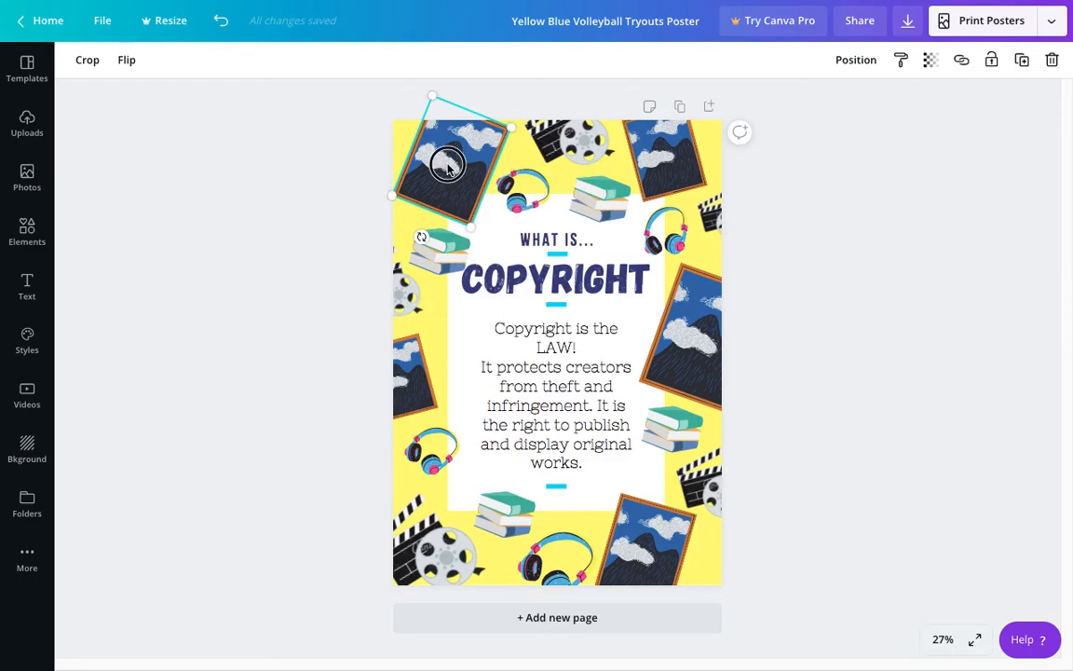
{"action": "right_click", "coordinate": [447, 166]}
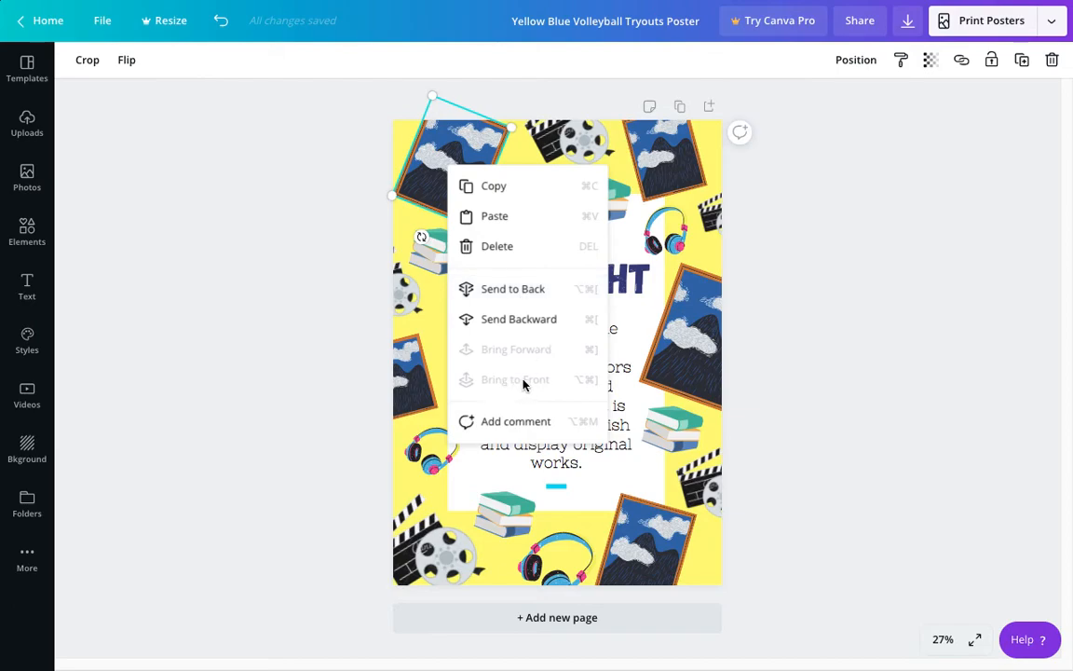
{"action": "left_click", "coordinate": [434, 142]}
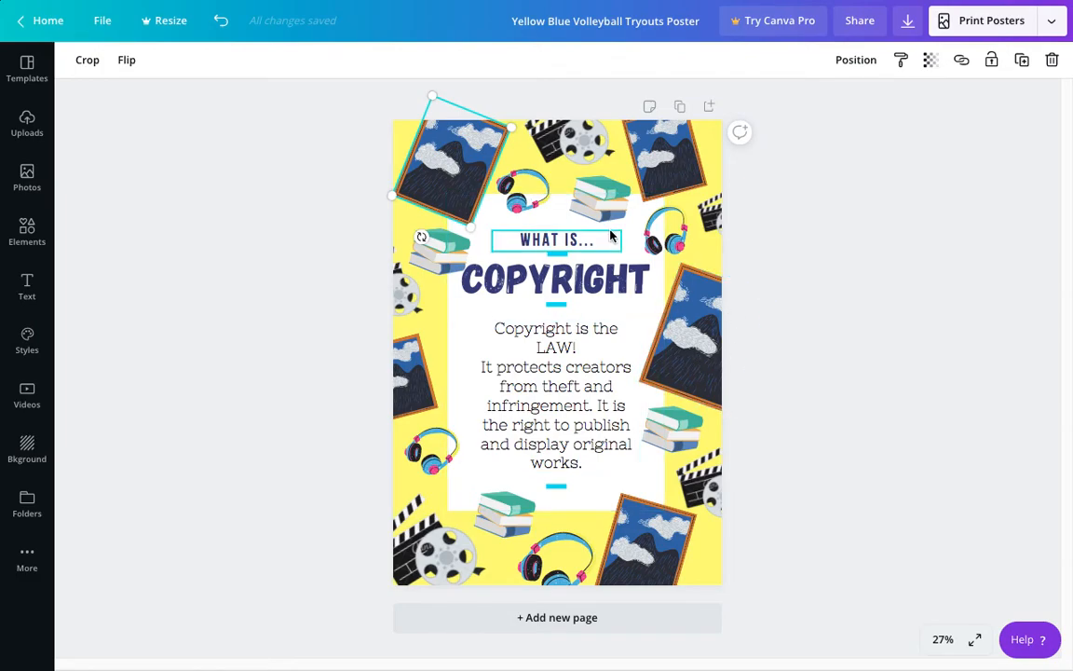
{"action": "right_click", "coordinate": [463, 179]}
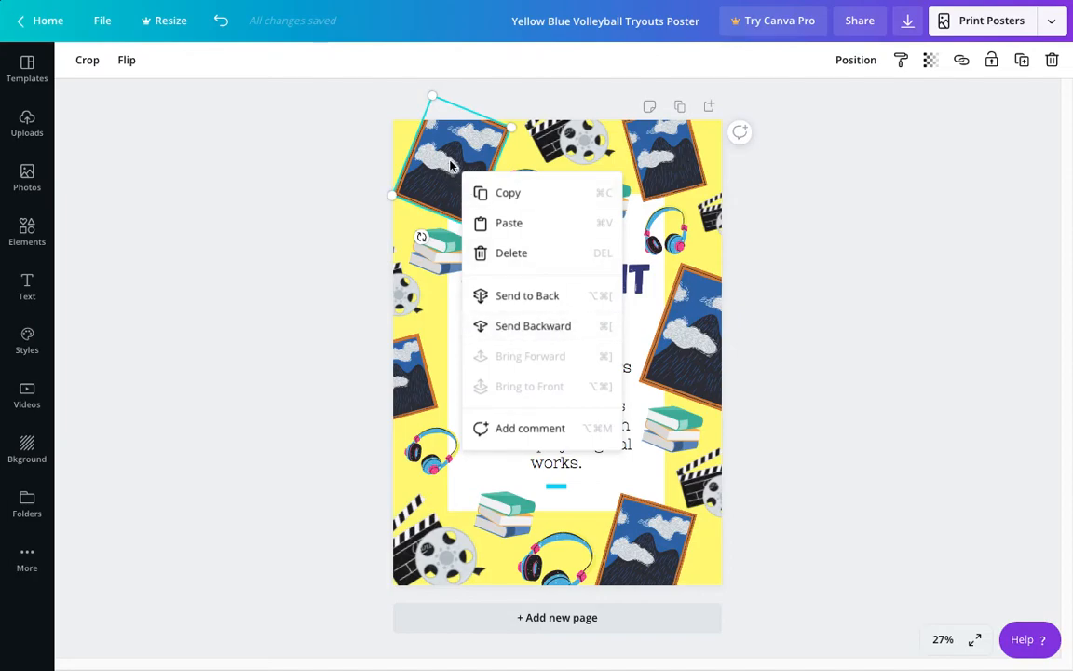
{"action": "left_click", "coordinate": [527, 295]}
Step: Send the upper-left books, the top books, the top headphones and the upper-right headphones to the back, behind the white panel
{"action": "right_click", "coordinate": [424, 254]}
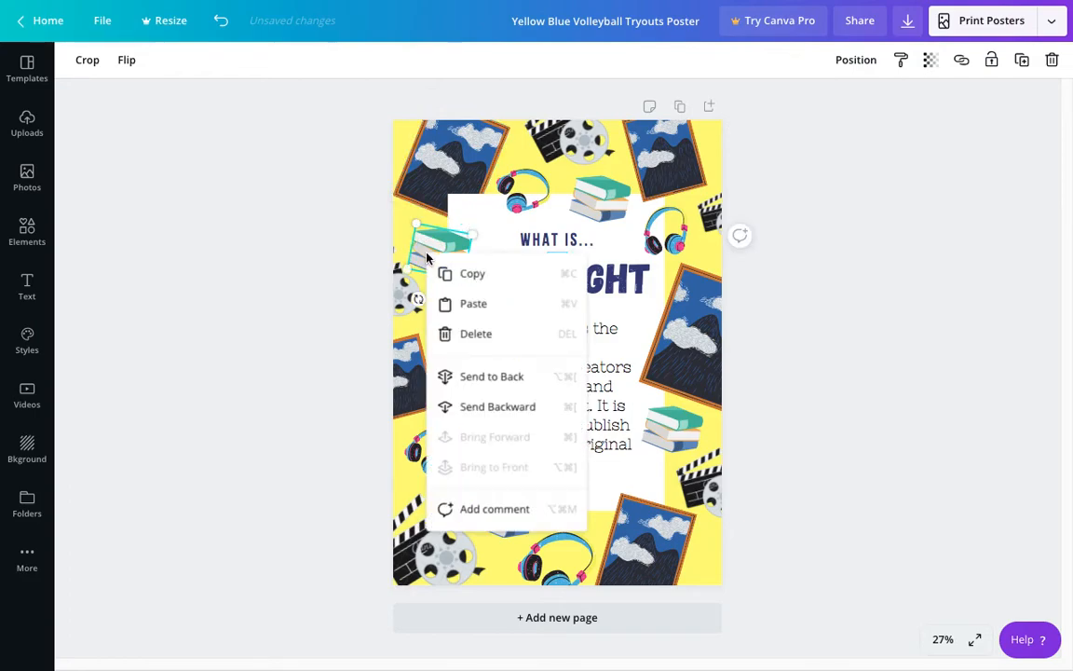
{"action": "left_click", "coordinate": [477, 376]}
{"action": "right_click", "coordinate": [599, 201]}
{"action": "left_click", "coordinate": [643, 327]}
{"action": "right_click", "coordinate": [524, 192]}
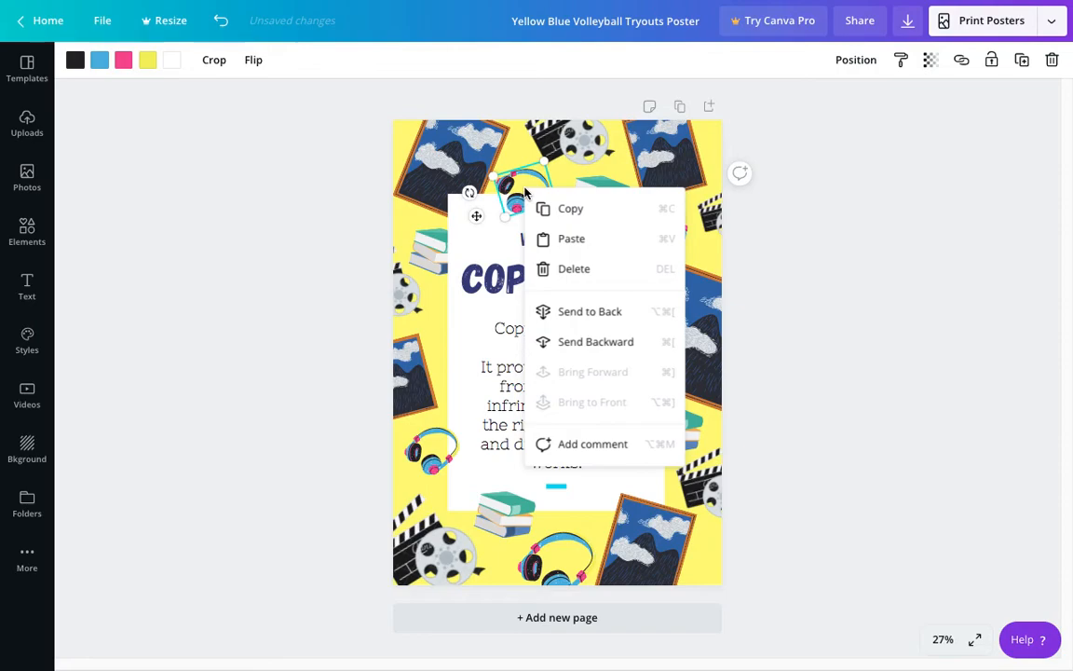
{"action": "left_click", "coordinate": [582, 314]}
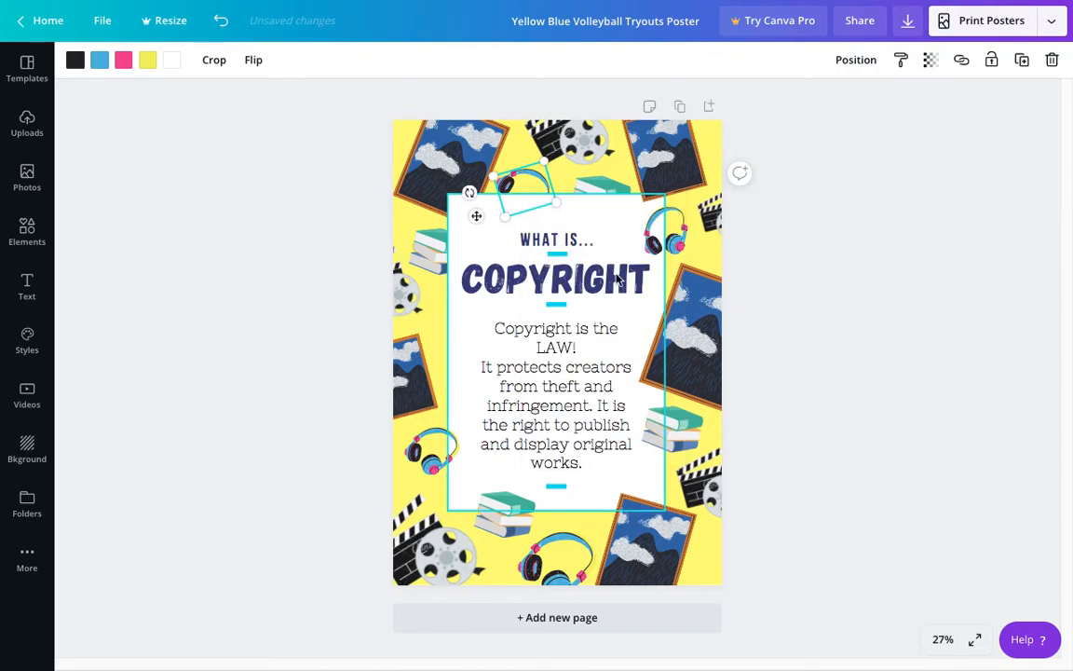
{"action": "right_click", "coordinate": [665, 242]}
{"action": "left_click", "coordinate": [714, 375]}
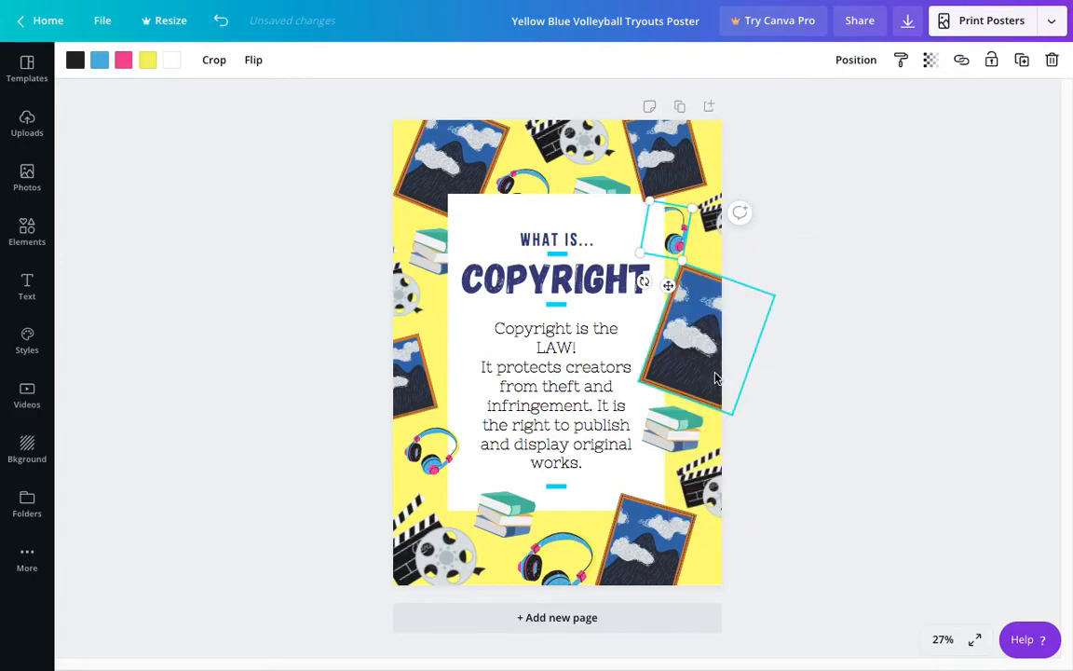
Step: Send the right-edge painting, the books below it, the bottom books and the left headphones behind the white panel
{"action": "right_click", "coordinate": [686, 364]}
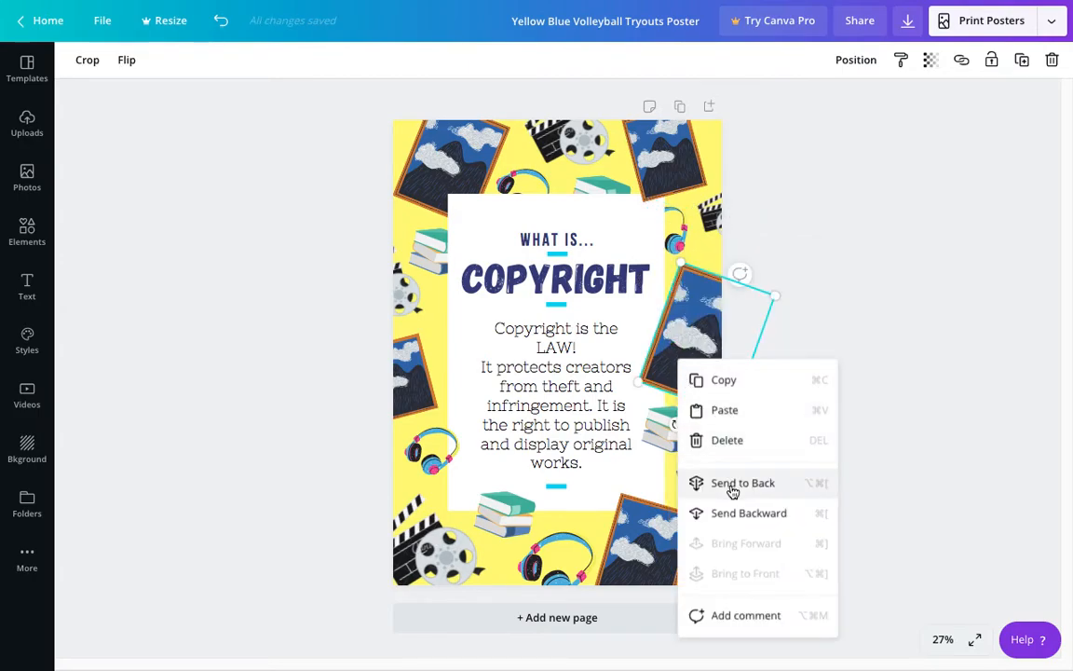
{"action": "left_click", "coordinate": [732, 485]}
{"action": "right_click", "coordinate": [666, 389]}
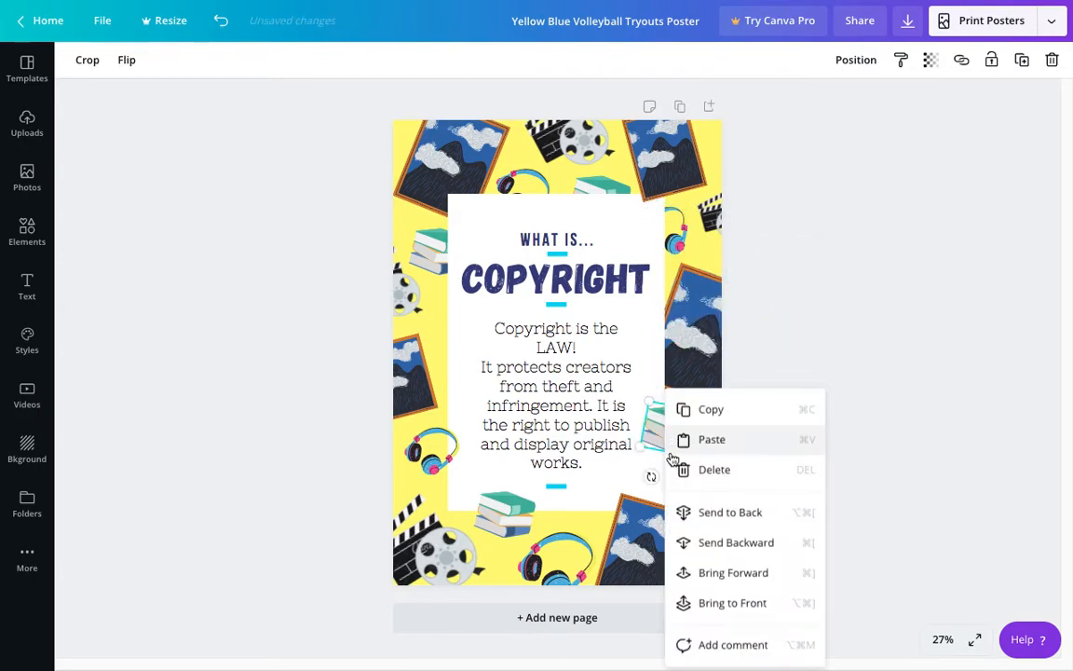
{"action": "left_click", "coordinate": [716, 527]}
{"action": "right_click", "coordinate": [512, 517]}
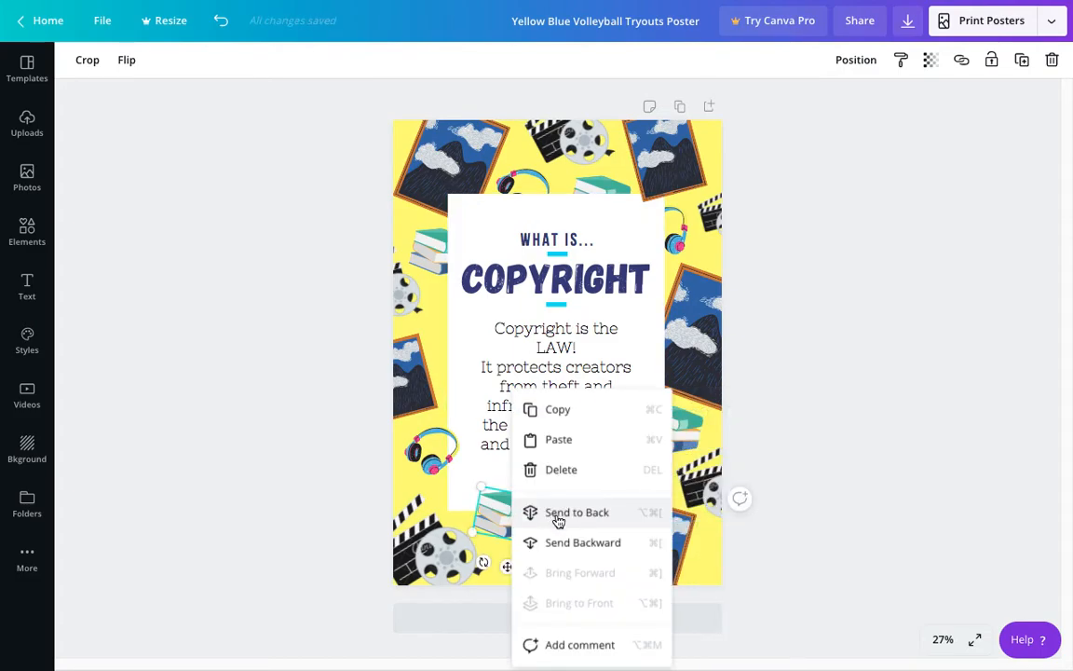
{"action": "left_click", "coordinate": [558, 516]}
{"action": "right_click", "coordinate": [428, 446]}
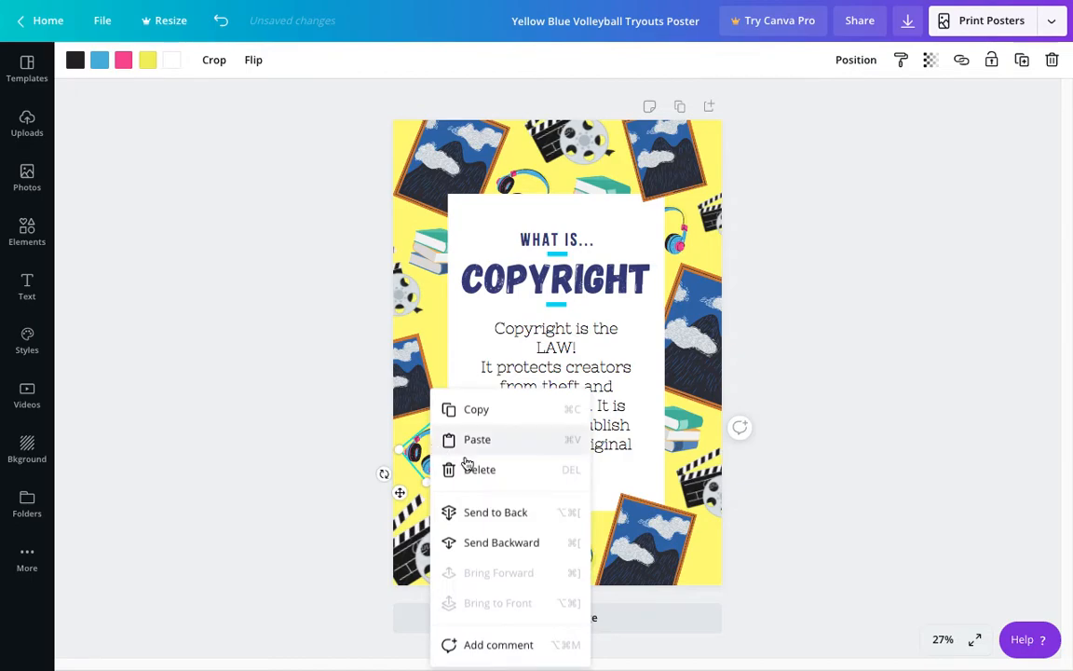
{"action": "left_click", "coordinate": [488, 518]}
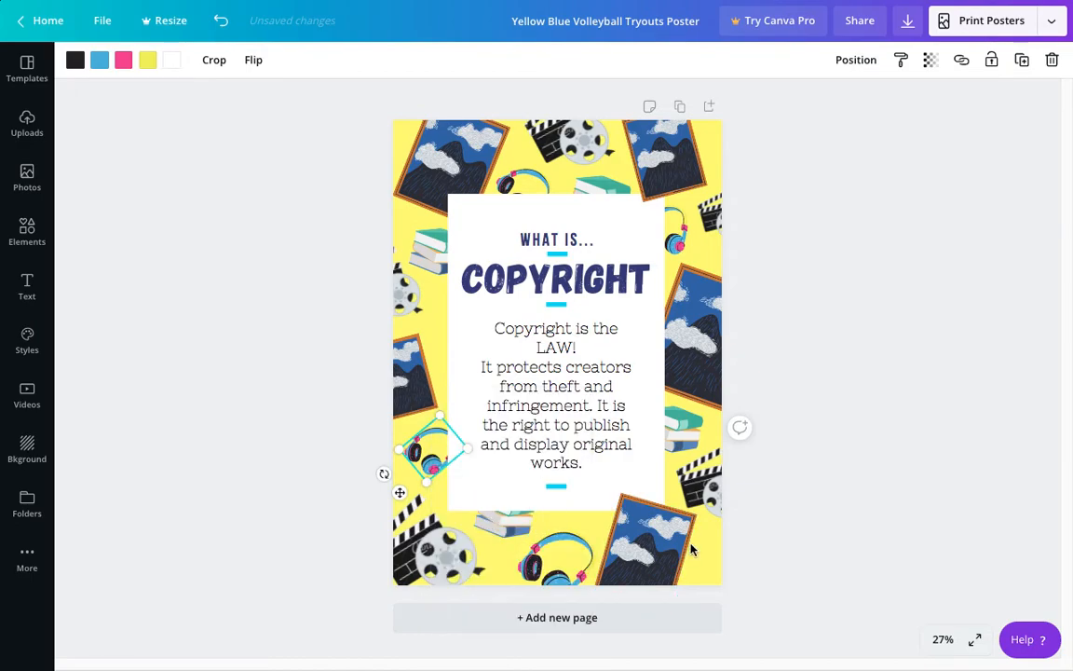
{"action": "right_click", "coordinate": [654, 539]}
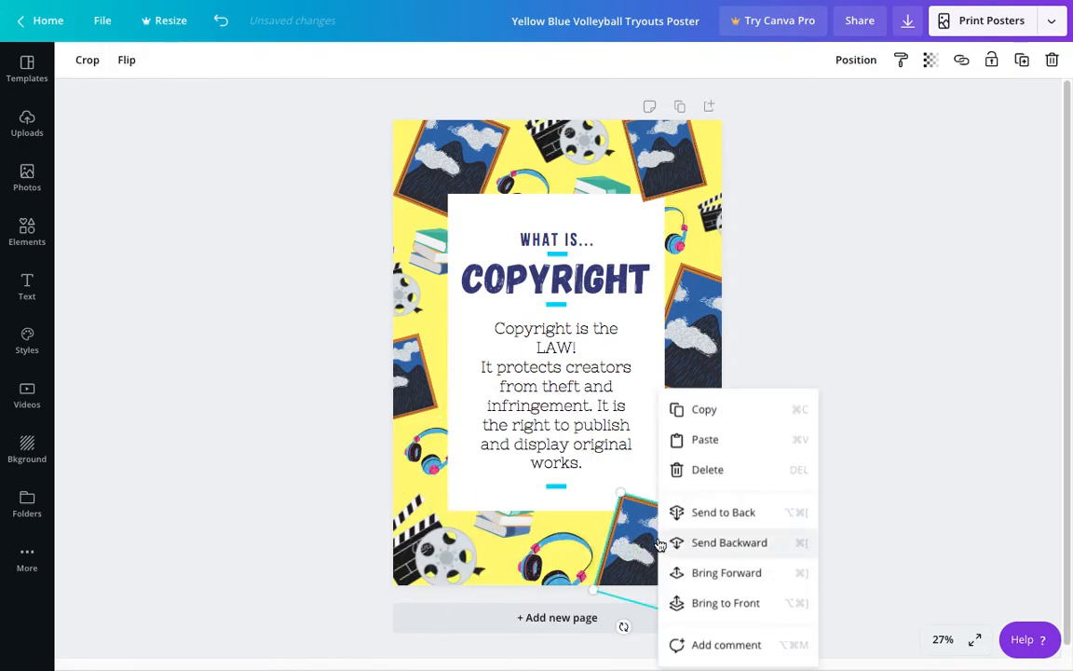
{"action": "left_click", "coordinate": [805, 323]}
{"action": "left_click", "coordinate": [631, 508]}
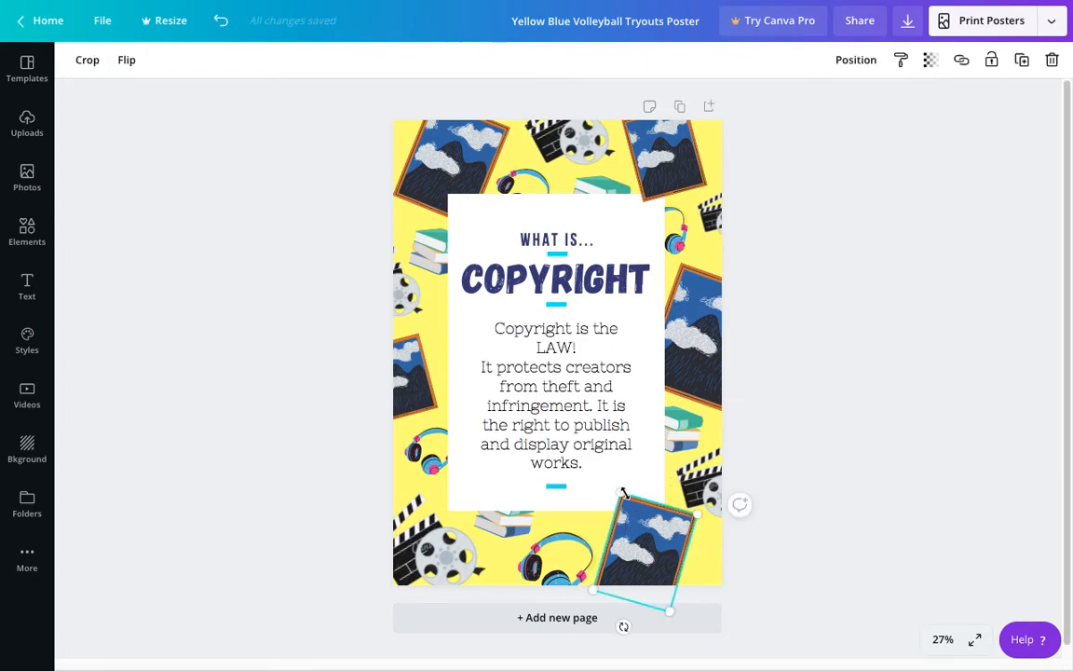
Step: Shift the top-left painting farther into the corner and move the top headphones slightly toward it
{"action": "left_click_drag", "start_coordinate": [455, 163], "coordinate": [450, 164]}
{"action": "left_click", "coordinate": [513, 181]}
{"action": "left_click_drag", "start_coordinate": [512, 181], "coordinate": [465, 182]}
{"action": "left_click", "coordinate": [583, 139]}
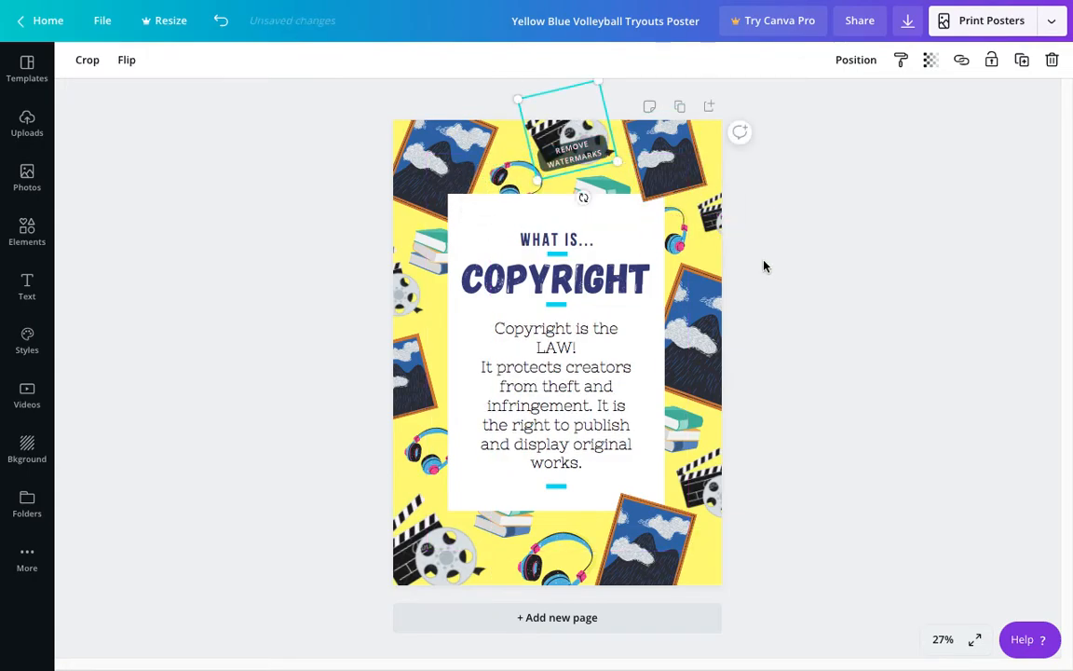
{"action": "left_click", "coordinate": [816, 358]}
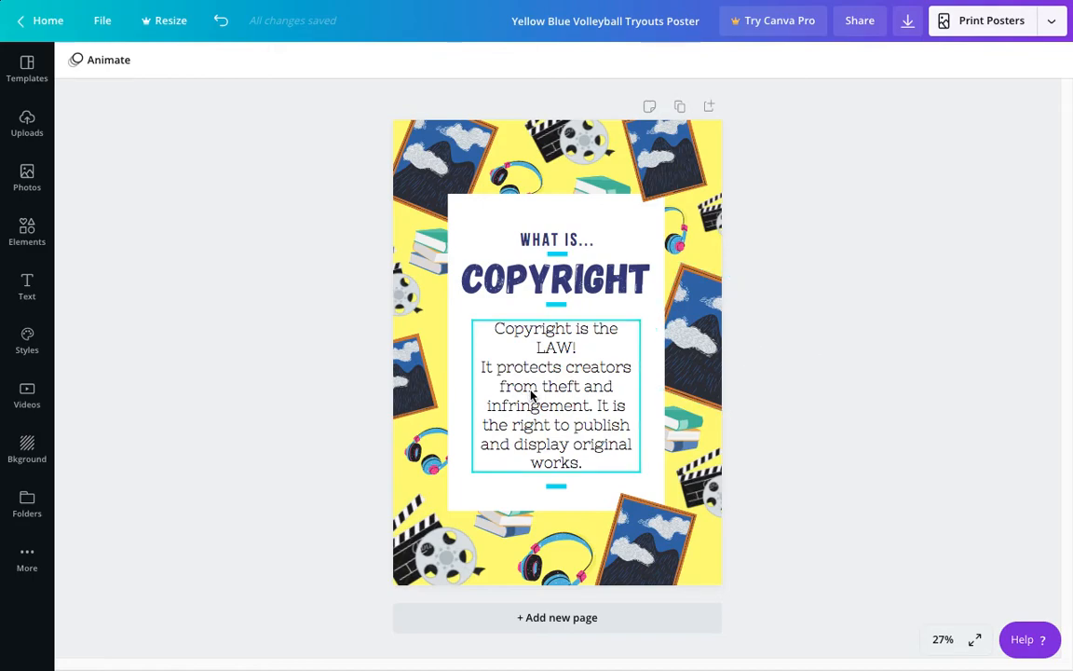
Step: Widen the paragraph's text box to about 22.1 and center it between the blue bars on the white panel
{"action": "left_click", "coordinate": [618, 395]}
{"action": "left_click_drag", "start_coordinate": [641, 393], "coordinate": [646, 391]}
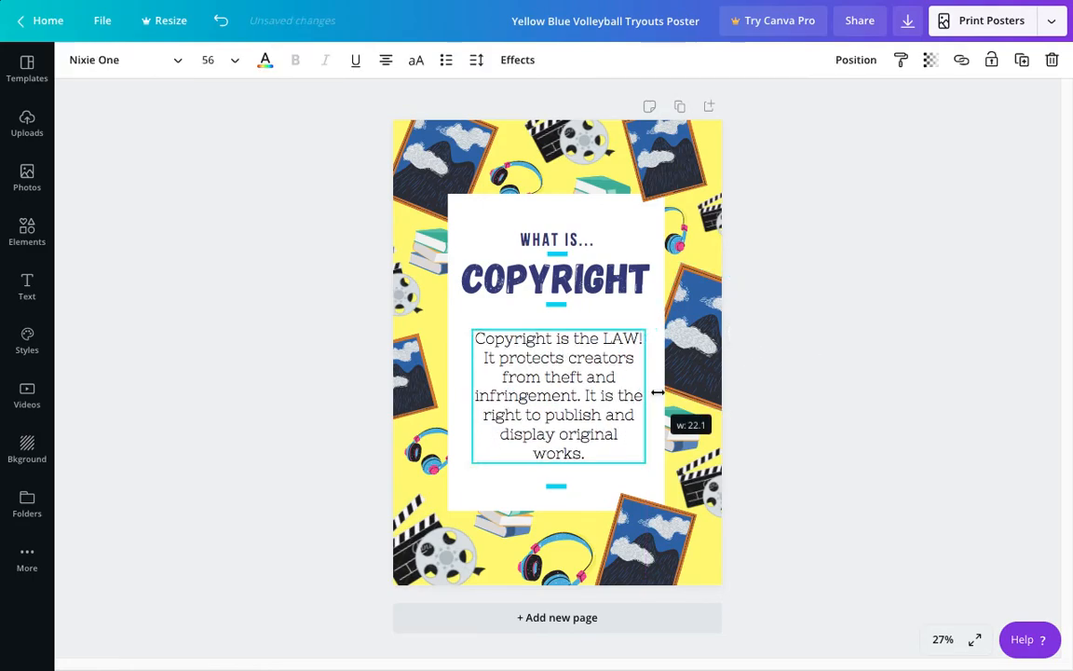
{"action": "left_click", "coordinate": [790, 403]}
{"action": "left_click", "coordinate": [570, 389]}
{"action": "left_click_drag", "start_coordinate": [568, 391], "coordinate": [576, 384]}
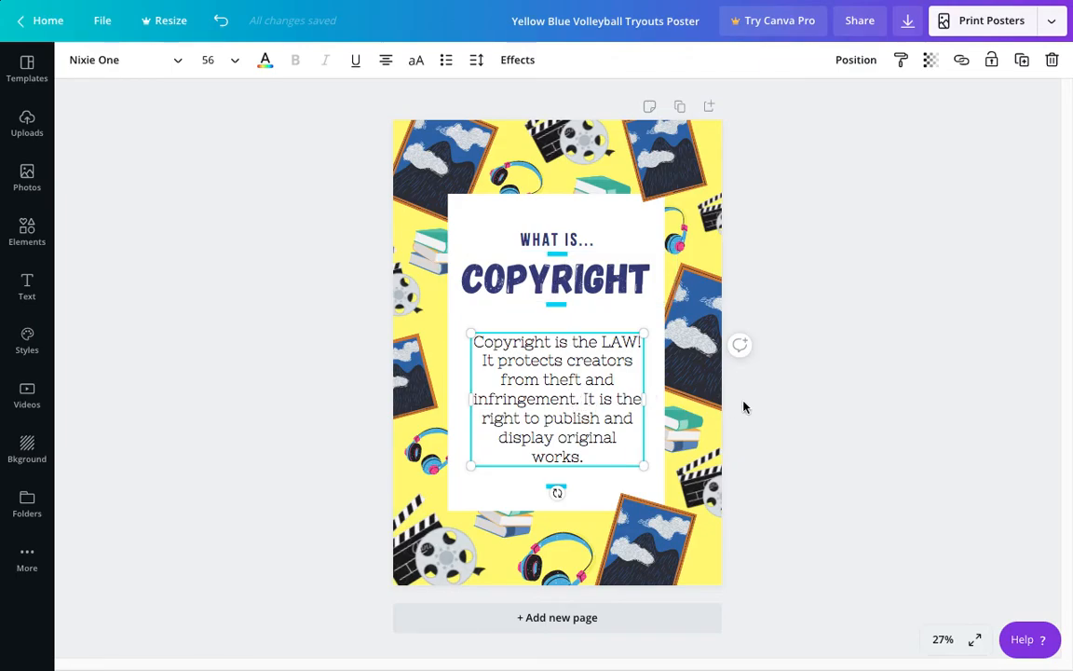
{"action": "left_click", "coordinate": [808, 401]}
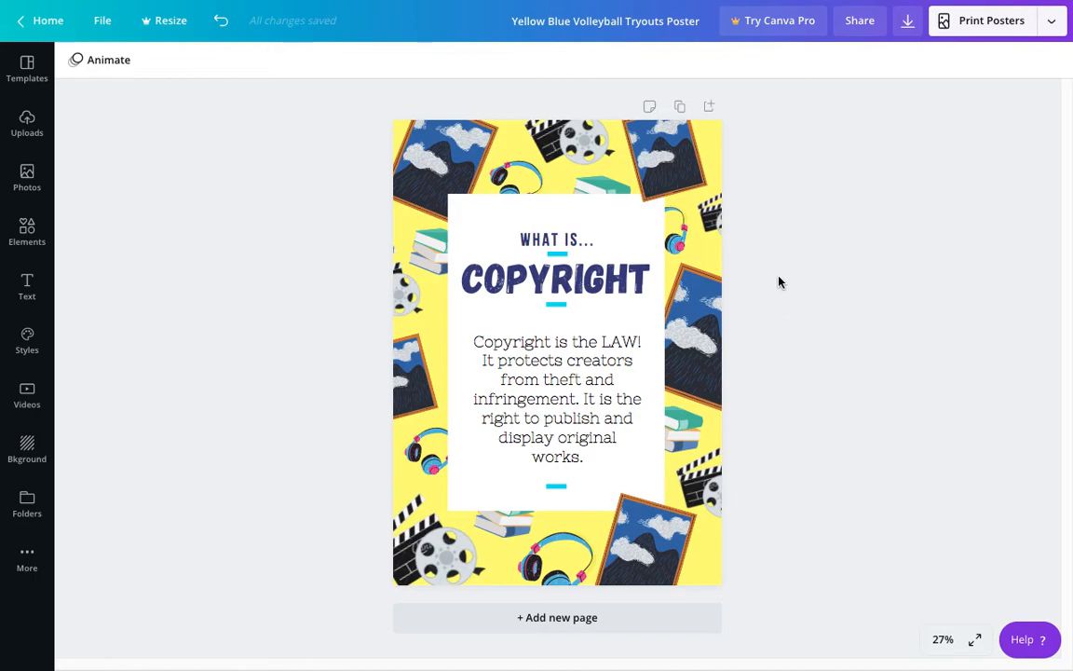
Step: Try pink, blue, yellow and light green as the poster's background color
{"action": "left_click", "coordinate": [559, 177]}
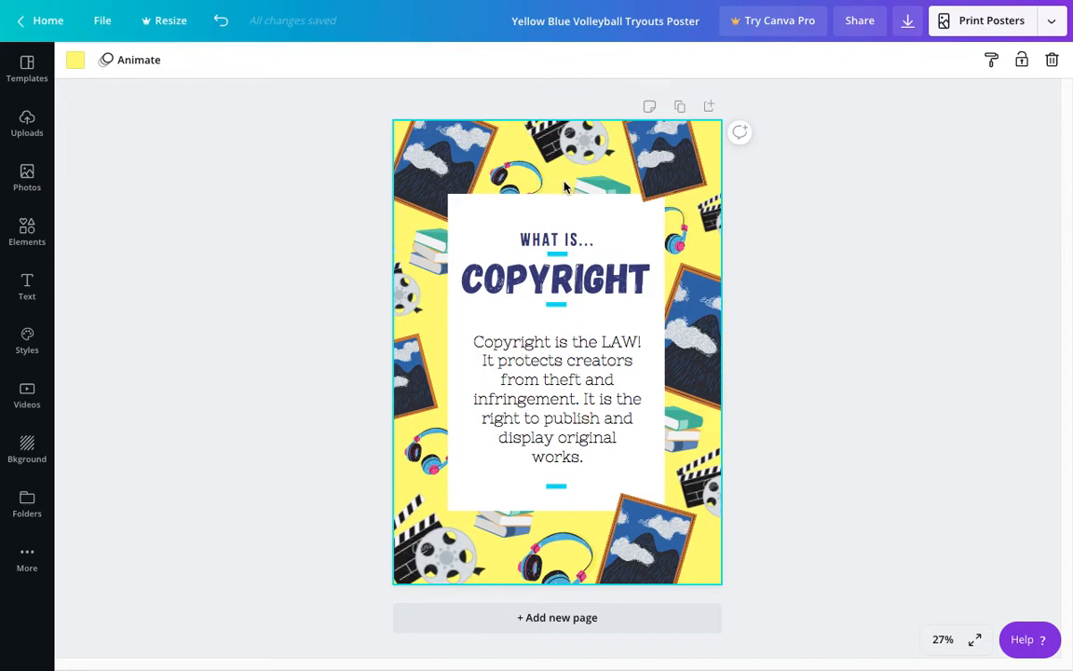
{"action": "left_click", "coordinate": [76, 62]}
{"action": "left_click", "coordinate": [290, 220]}
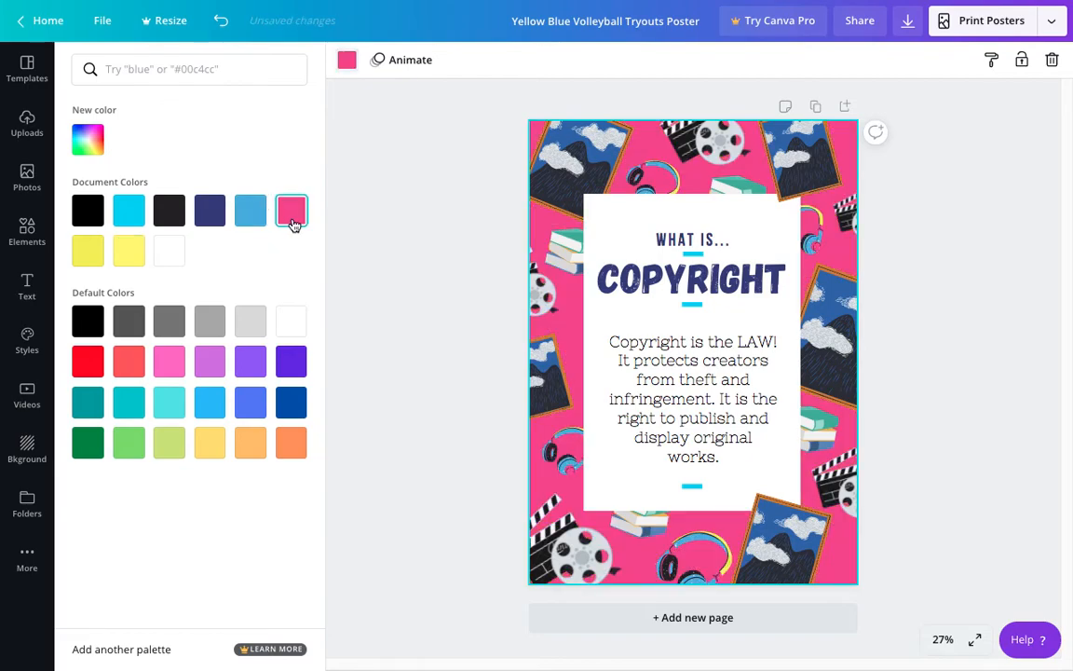
{"action": "left_click", "coordinate": [246, 220]}
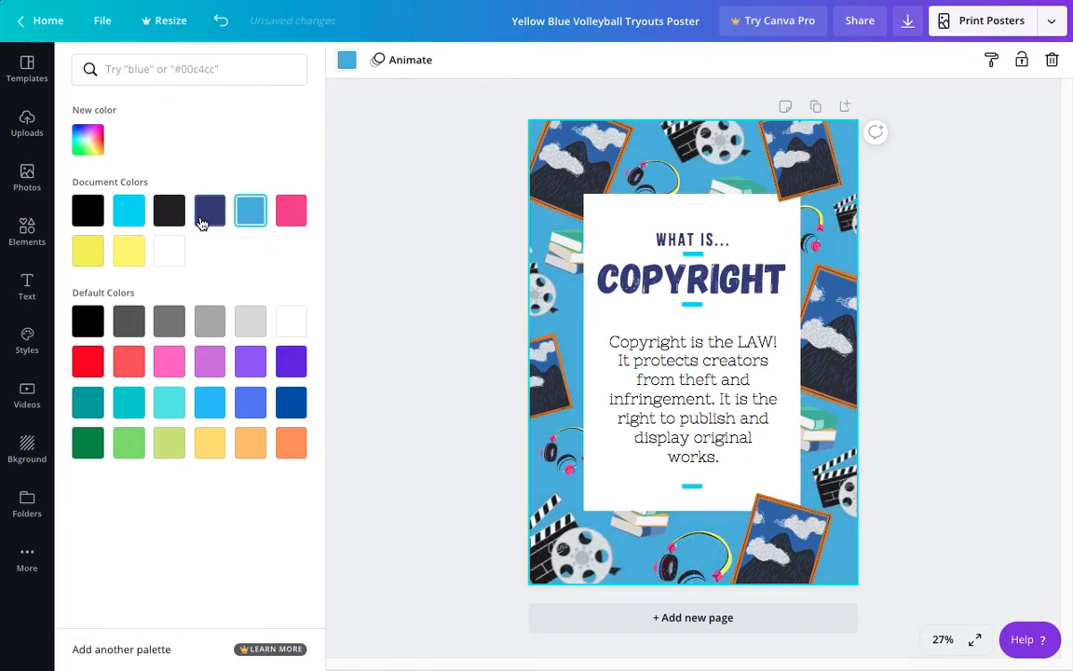
{"action": "left_click", "coordinate": [86, 258]}
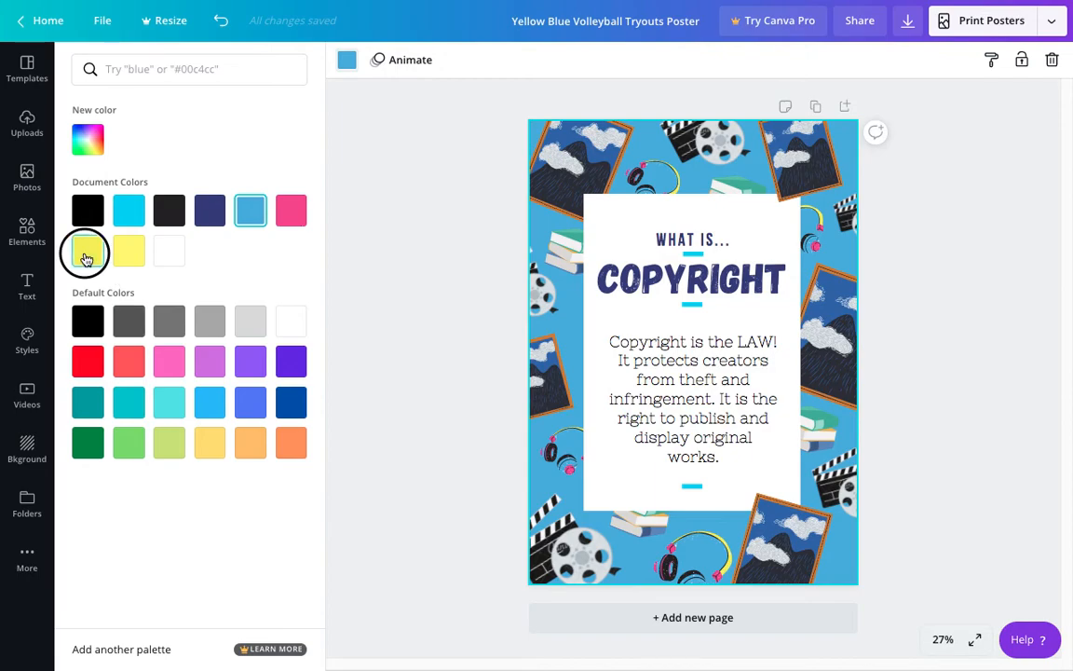
{"action": "left_click", "coordinate": [213, 402]}
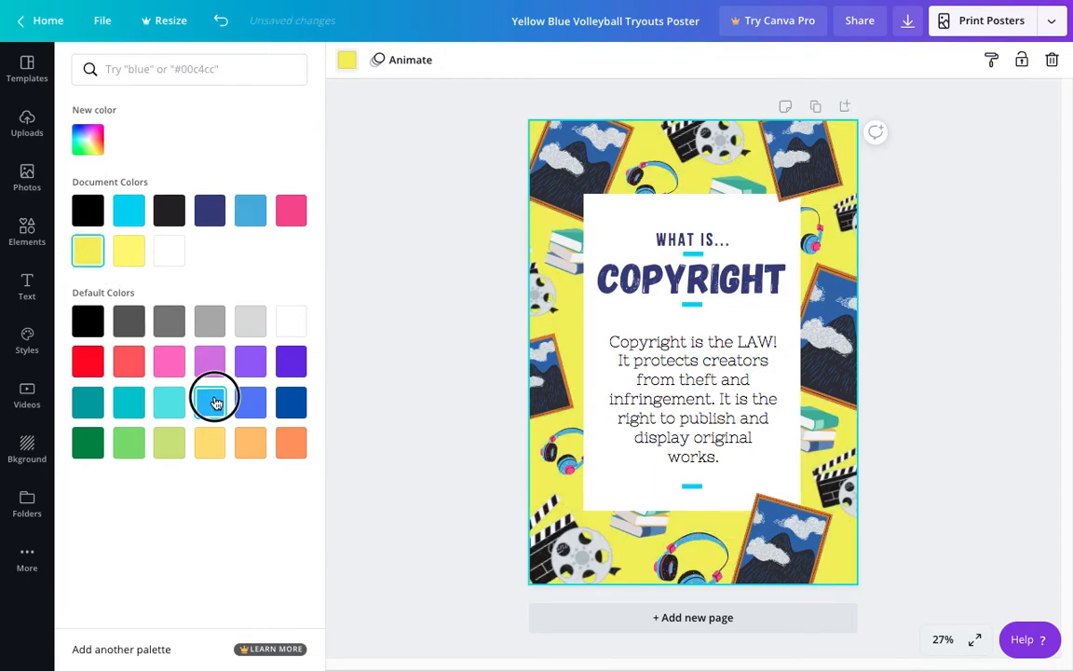
{"action": "left_click", "coordinate": [178, 442]}
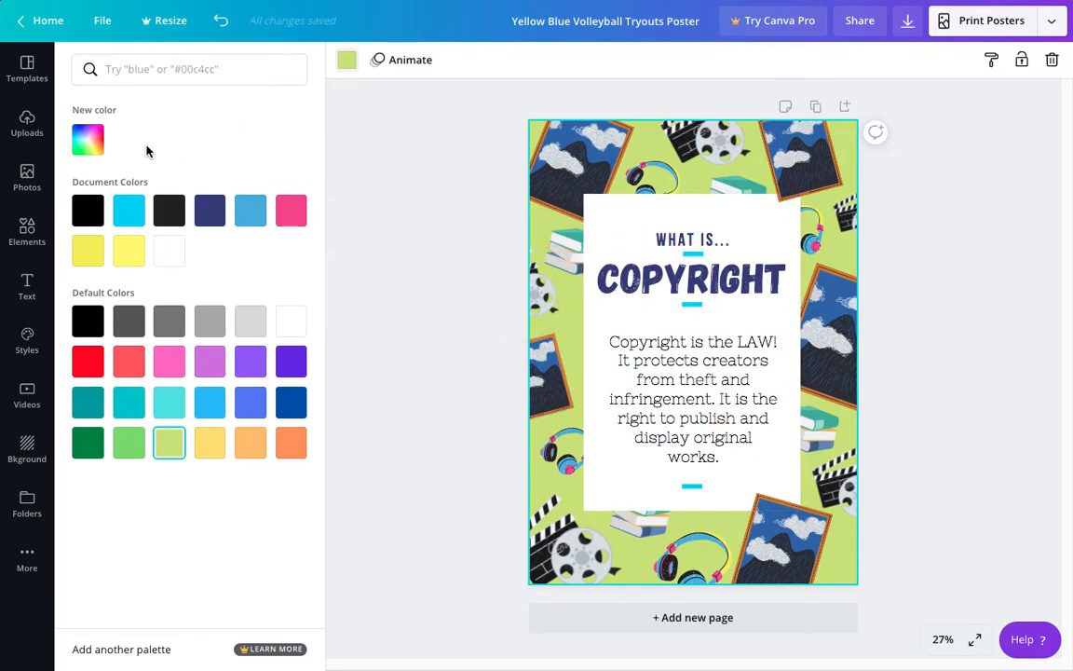
Step: Set the poster's background to the custom aqua color #94FFEC
{"action": "left_click", "coordinate": [88, 139]}
{"action": "mouse_move", "coordinate": [130, 270]}
{"action": "left_mouse_down"}
{"action": "mouse_move", "coordinate": [235, 271]}
{"action": "mouse_move", "coordinate": [206, 270]}
{"action": "left_mouse_up"}
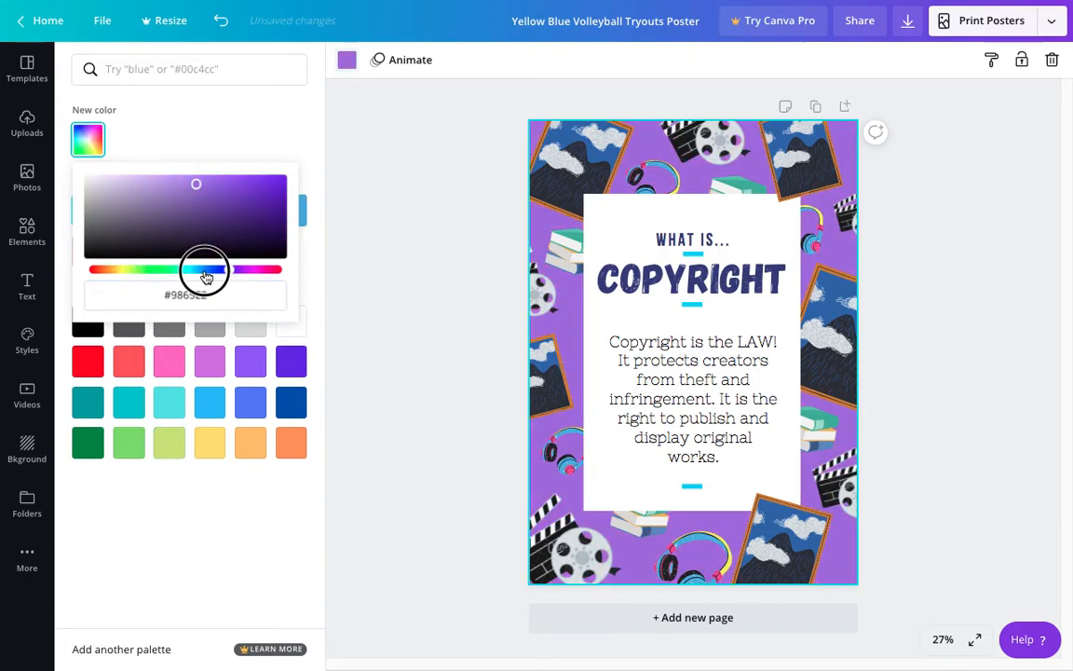
{"action": "mouse_move", "coordinate": [192, 181]}
{"action": "left_mouse_down"}
{"action": "mouse_move", "coordinate": [108, 206]}
{"action": "mouse_move", "coordinate": [122, 180]}
{"action": "left_mouse_up"}
{"action": "mouse_move", "coordinate": [192, 270]}
{"action": "left_mouse_down"}
{"action": "mouse_move", "coordinate": [165, 272]}
{"action": "mouse_move", "coordinate": [180, 270]}
{"action": "left_mouse_up"}
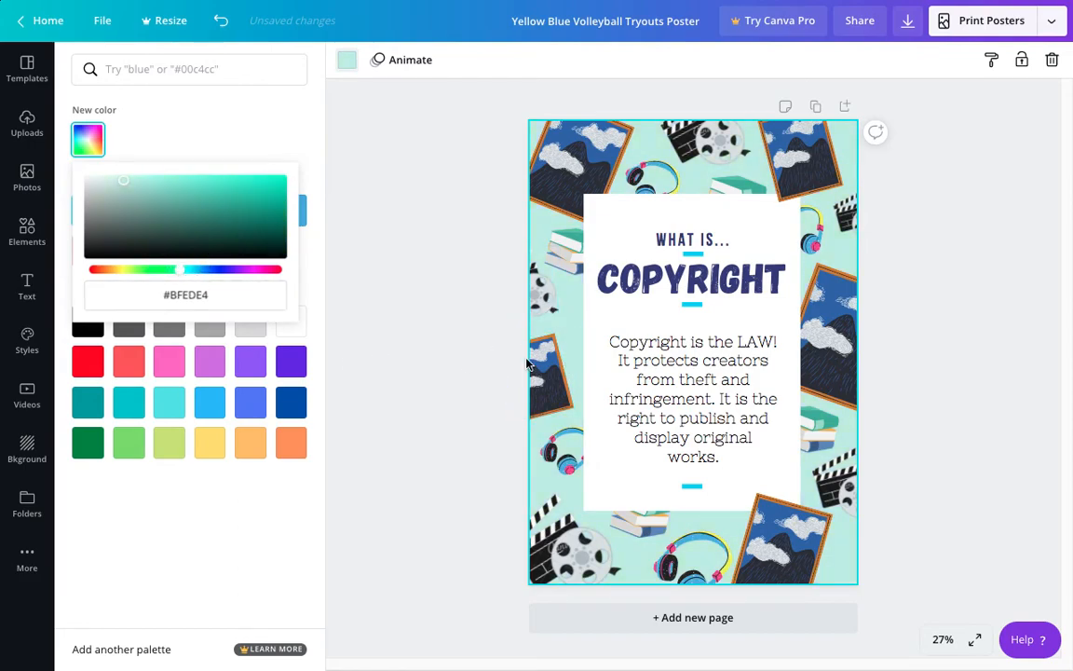
{"action": "left_click", "coordinate": [163, 182]}
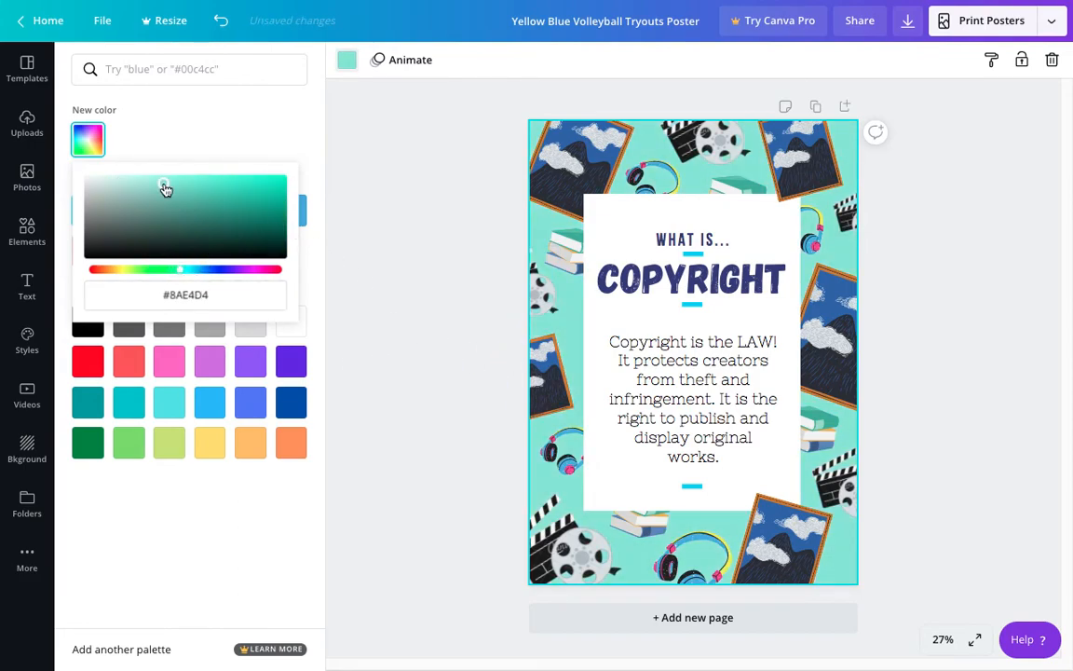
{"action": "left_click_drag", "start_coordinate": [165, 189], "coordinate": [172, 176]}
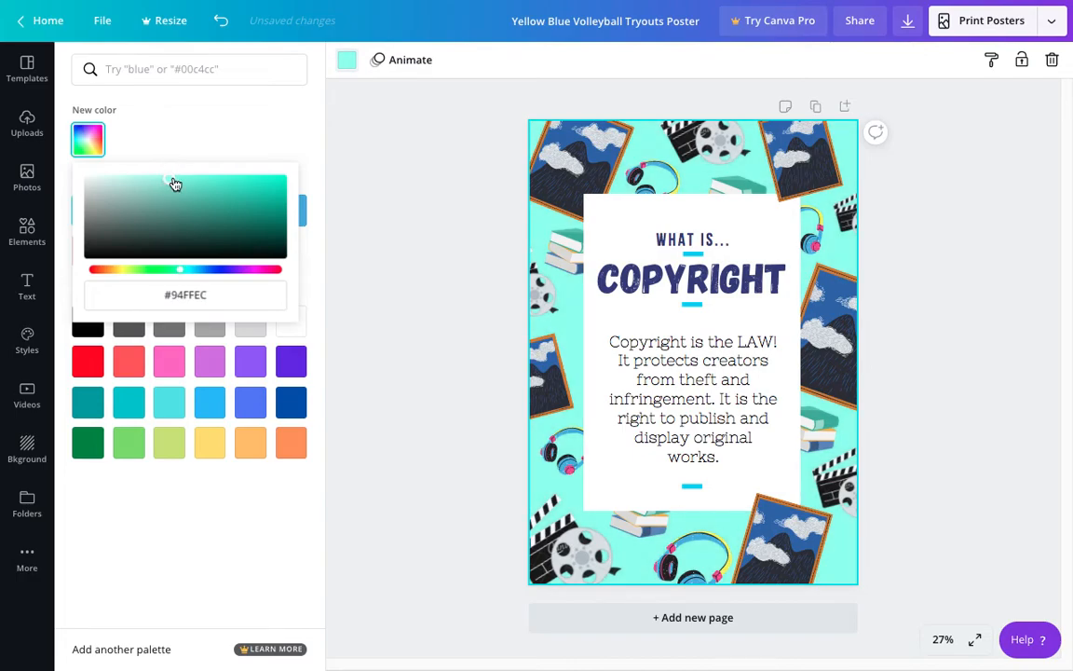
{"action": "left_click", "coordinate": [431, 319]}
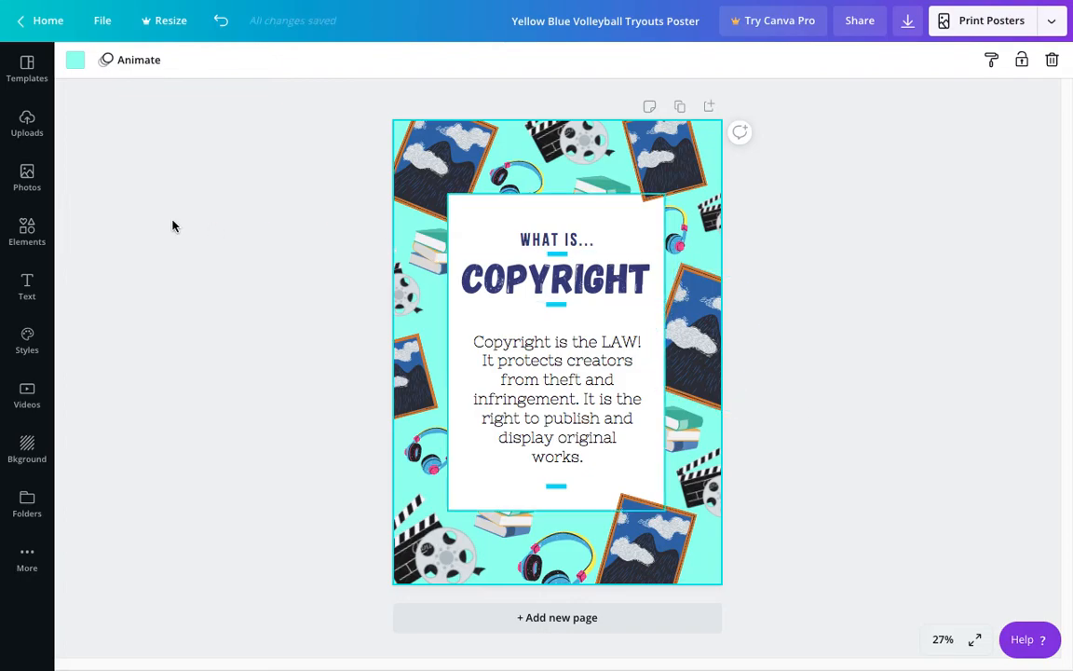
Step: Search the elements for "paint" and add the pink and aqua brush stroke to the poster
{"action": "left_click", "coordinate": [34, 232]}
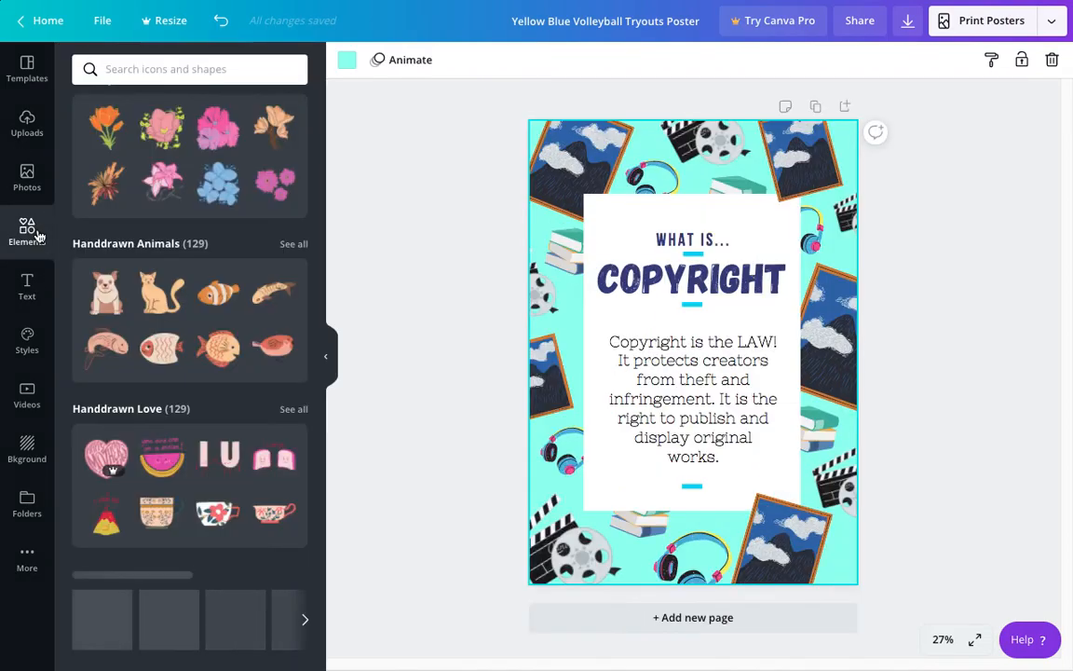
{"action": "scroll", "coordinate": [117, 112], "scroll_direction": "down", "scroll_amount": 1}
{"action": "left_click", "coordinate": [155, 72]}
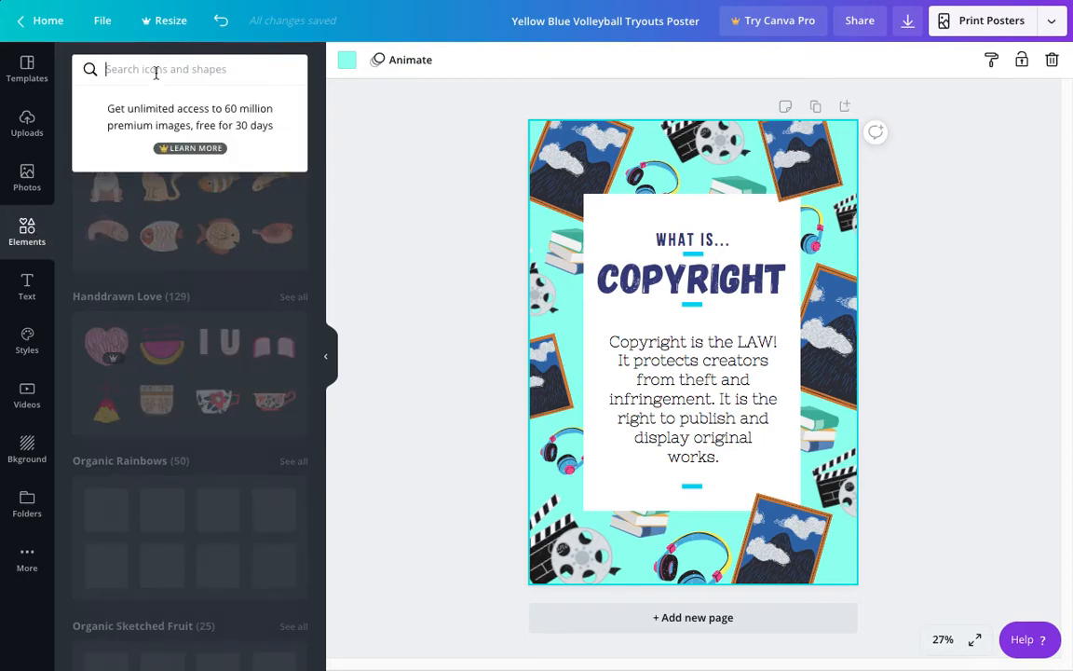
{"action": "type", "text": "paint"}
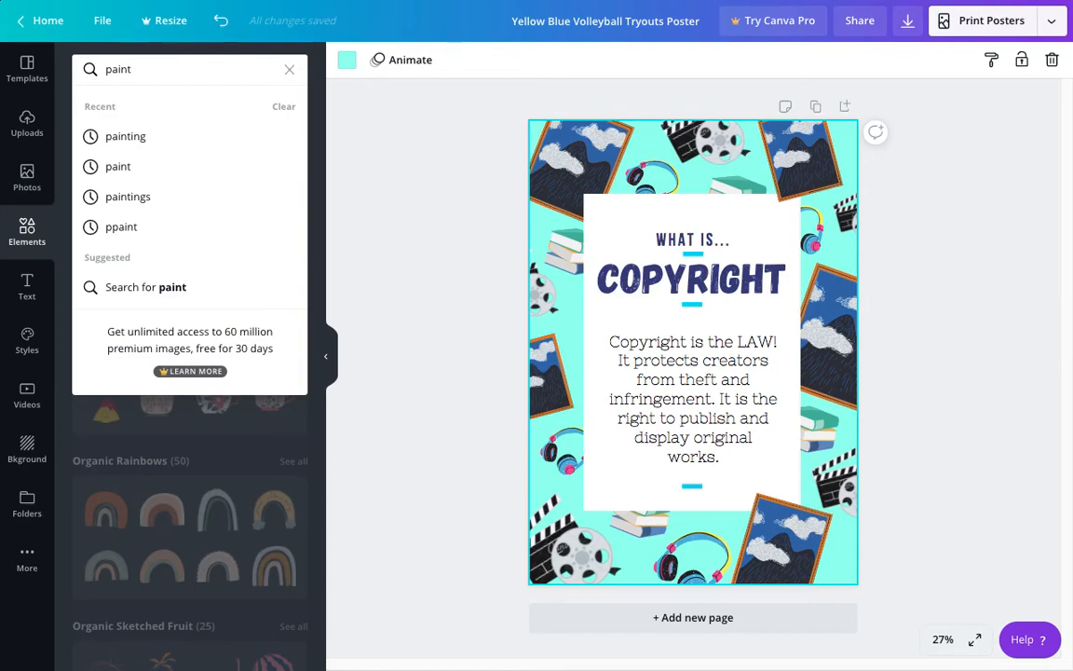
{"action": "key", "text": "Return"}
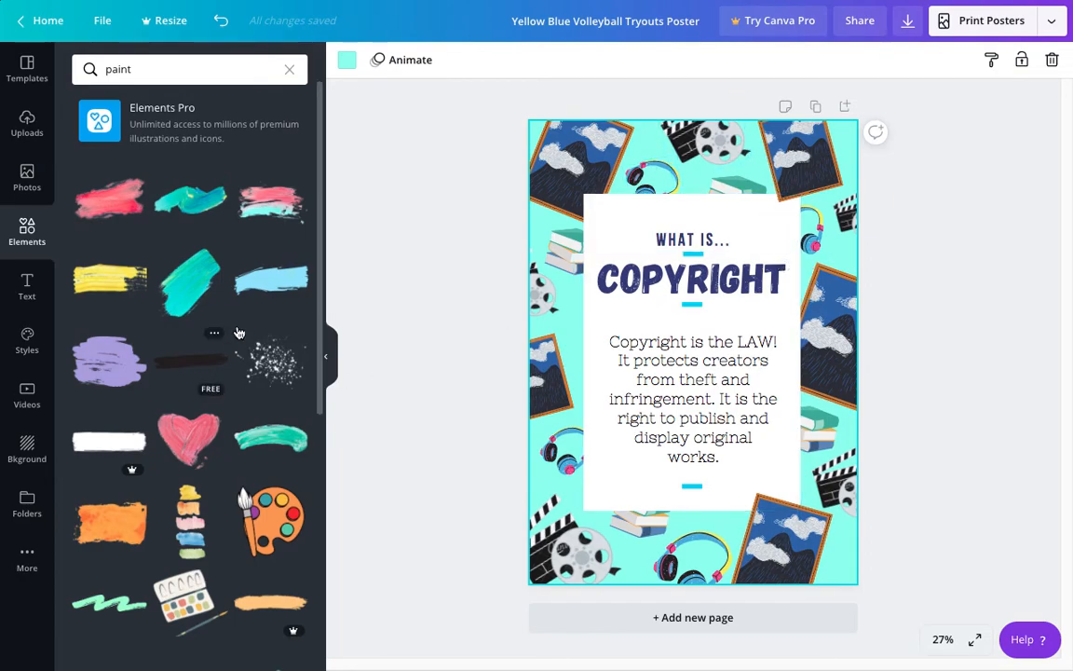
{"action": "left_click", "coordinate": [270, 200]}
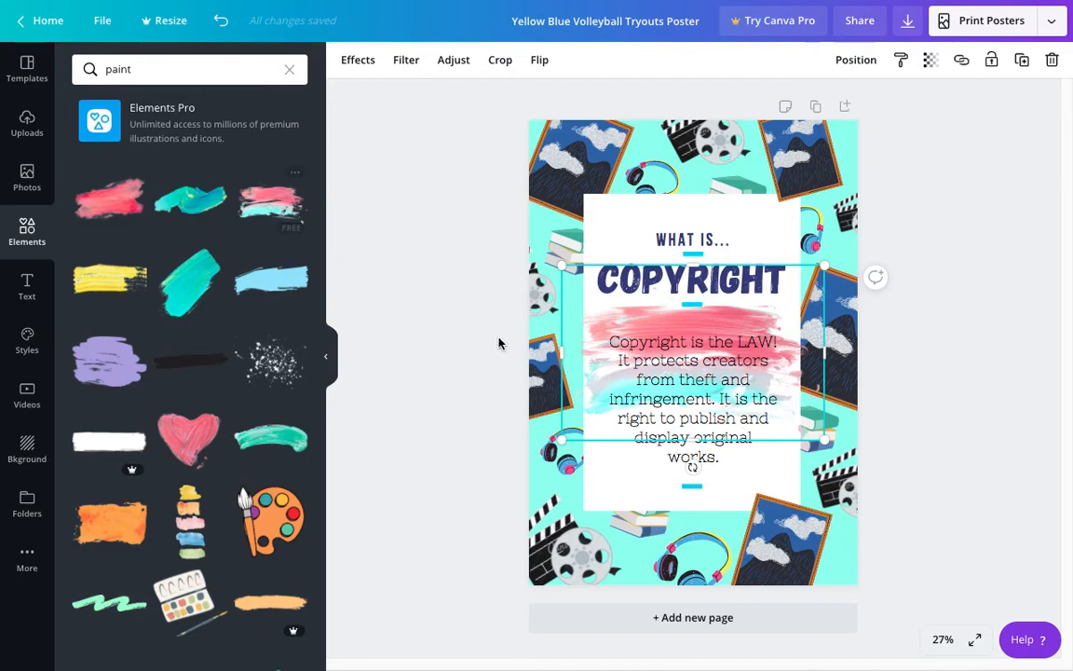
Step: Shrink the pink and aqua brush stroke and move it over the "What is... Copyright" heading
{"action": "left_click_drag", "start_coordinate": [561, 439], "coordinate": [687, 349]}
{"action": "left_click_drag", "start_coordinate": [719, 297], "coordinate": [678, 252]}
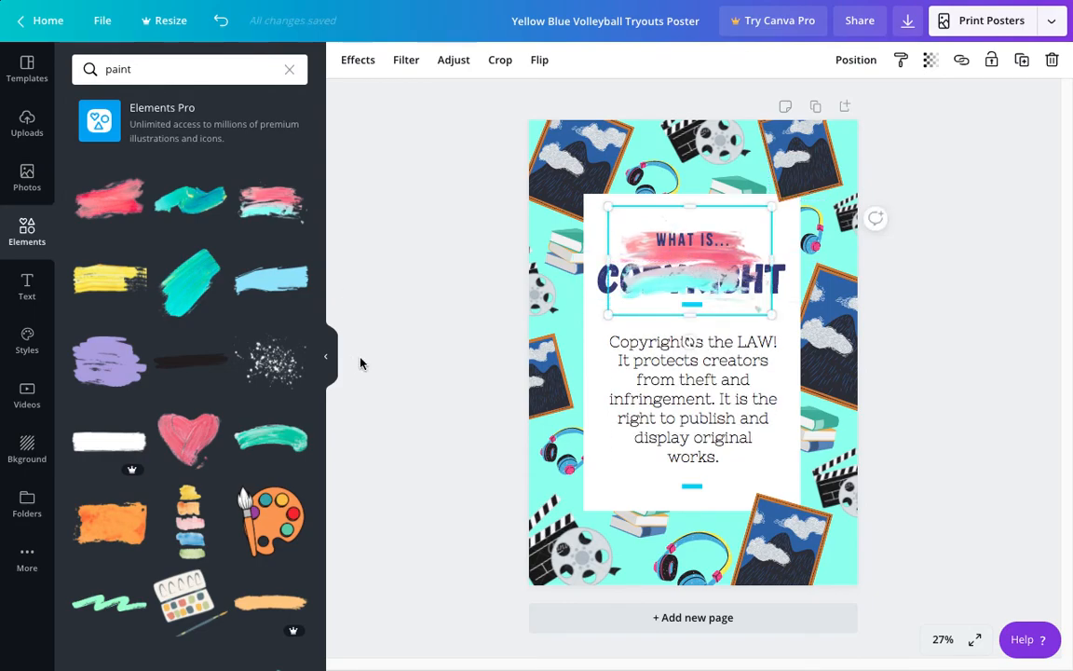
{"action": "left_click", "coordinate": [325, 356]}
{"action": "mouse_move", "coordinate": [581, 258]}
{"action": "left_mouse_down"}
{"action": "mouse_move", "coordinate": [590, 232]}
{"action": "mouse_move", "coordinate": [531, 242]}
{"action": "mouse_move", "coordinate": [553, 248]}
{"action": "left_mouse_up"}
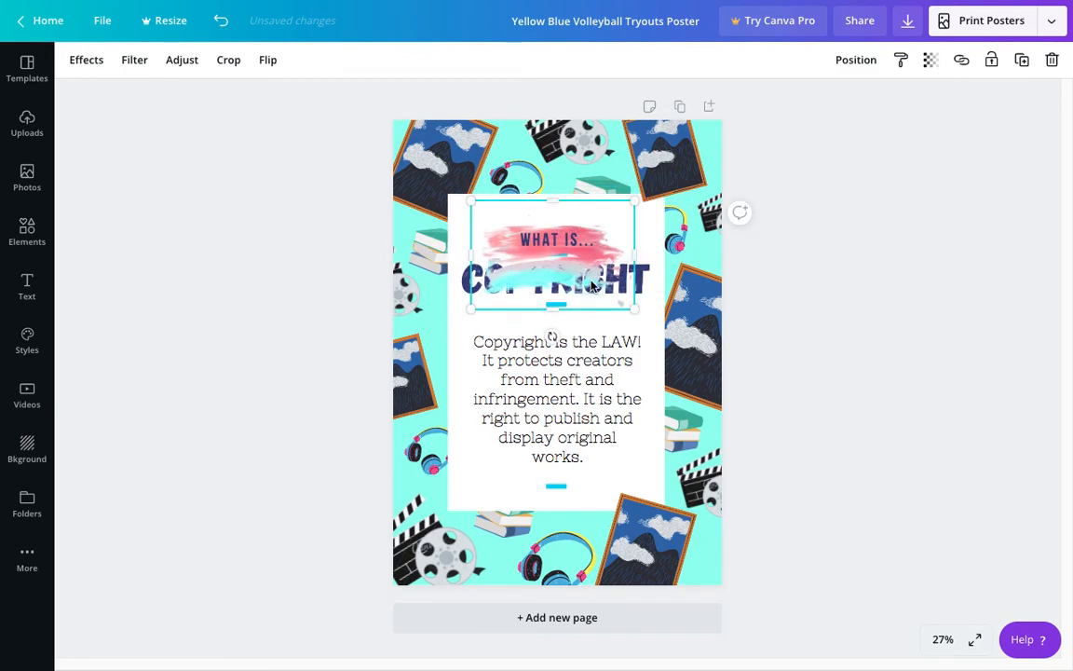
Step: Send the brush stroke backward in several layers until it sits behind the blue bars and the COPYRIGHT title
{"action": "right_click", "coordinate": [567, 272]}
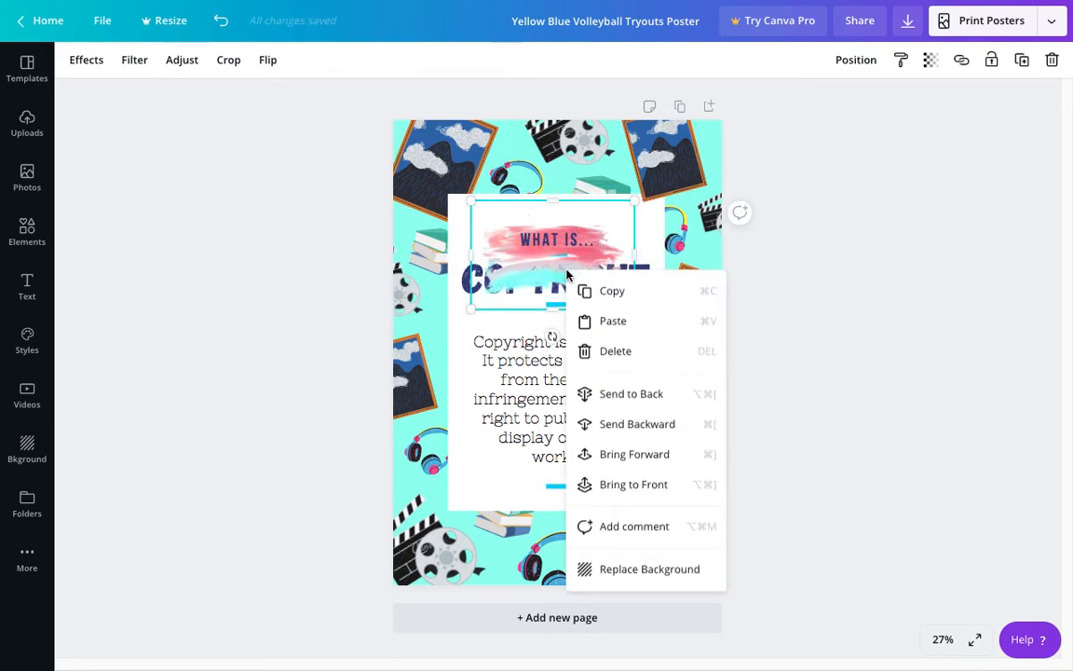
{"action": "left_click", "coordinate": [639, 425]}
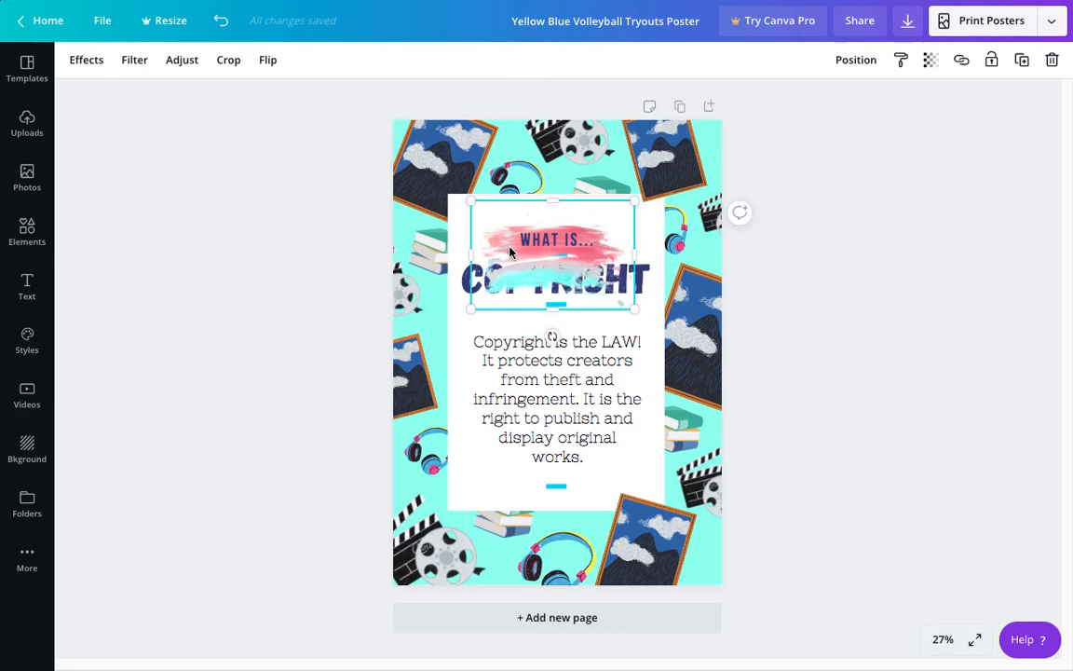
{"action": "right_click", "coordinate": [604, 223]}
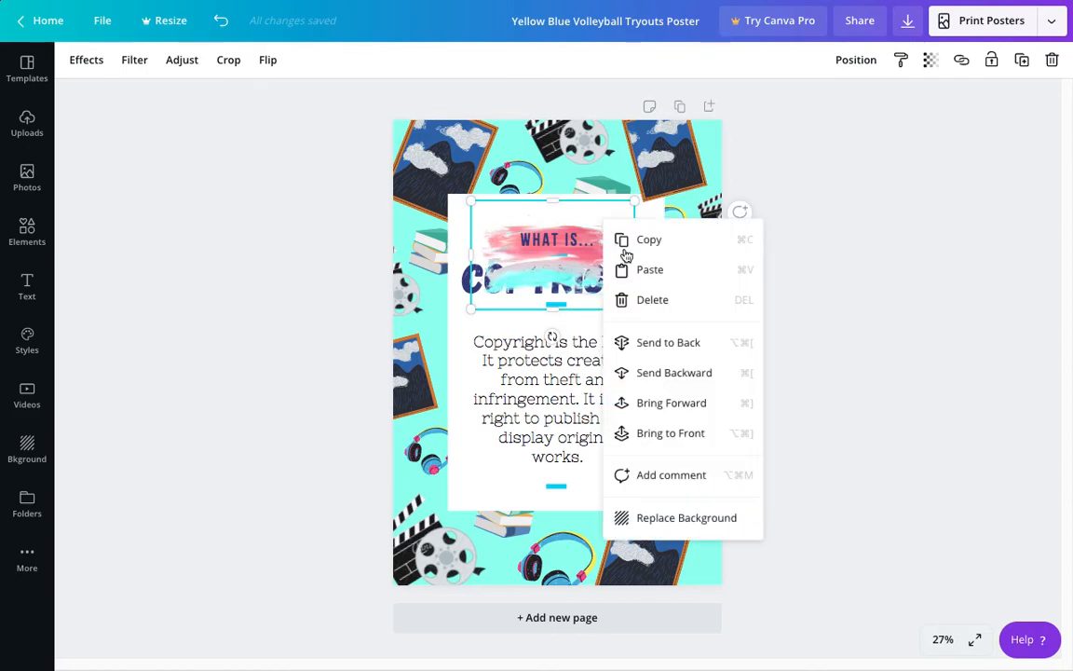
{"action": "left_click", "coordinate": [671, 373]}
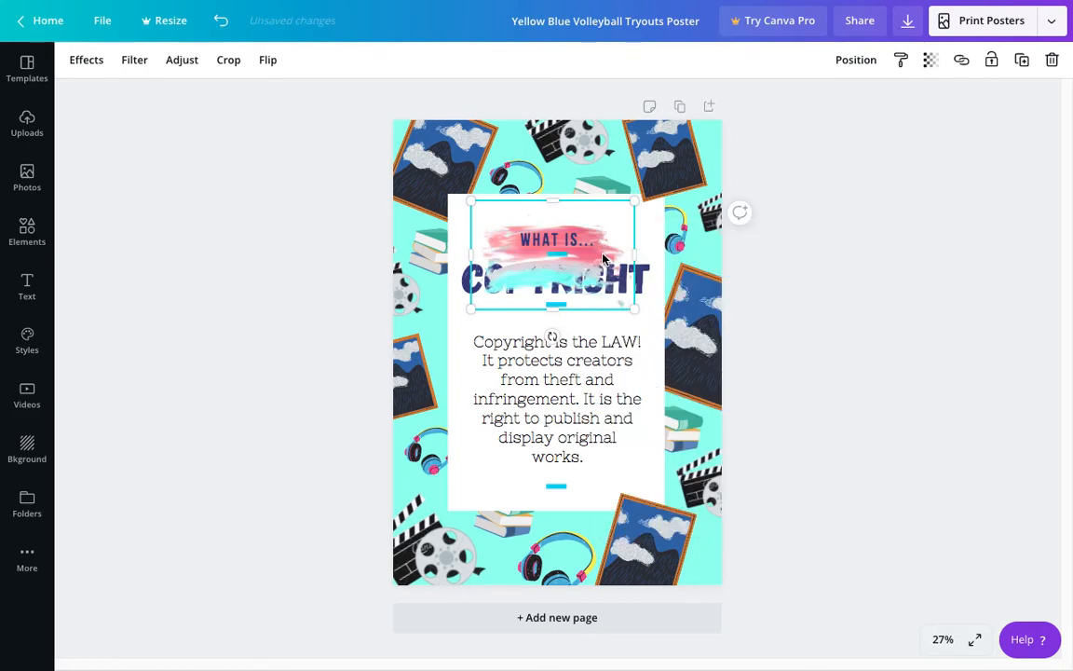
{"action": "right_click", "coordinate": [604, 258]}
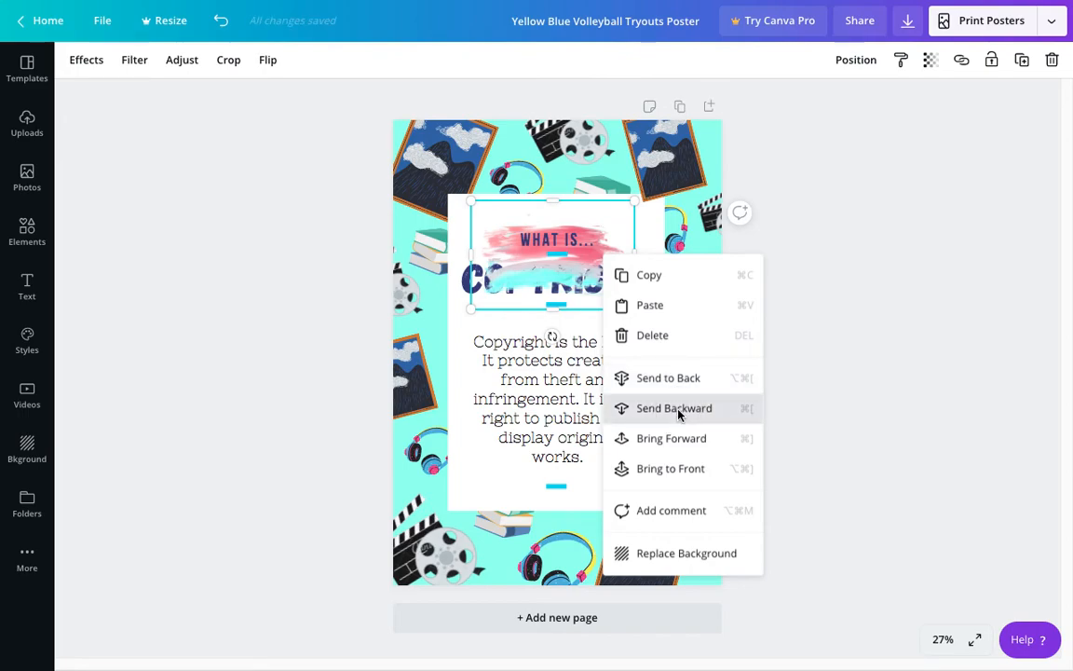
{"action": "left_click", "coordinate": [674, 410]}
Step: Enlarge the brush stroke to nearly the white panel's width and center it behind the heading
{"action": "mouse_move", "coordinate": [634, 308]}
{"action": "left_mouse_down"}
{"action": "mouse_move", "coordinate": [661, 331]}
{"action": "mouse_move", "coordinate": [599, 297]}
{"action": "mouse_move", "coordinate": [610, 296]}
{"action": "left_mouse_up"}
{"action": "left_click", "coordinate": [620, 241]}
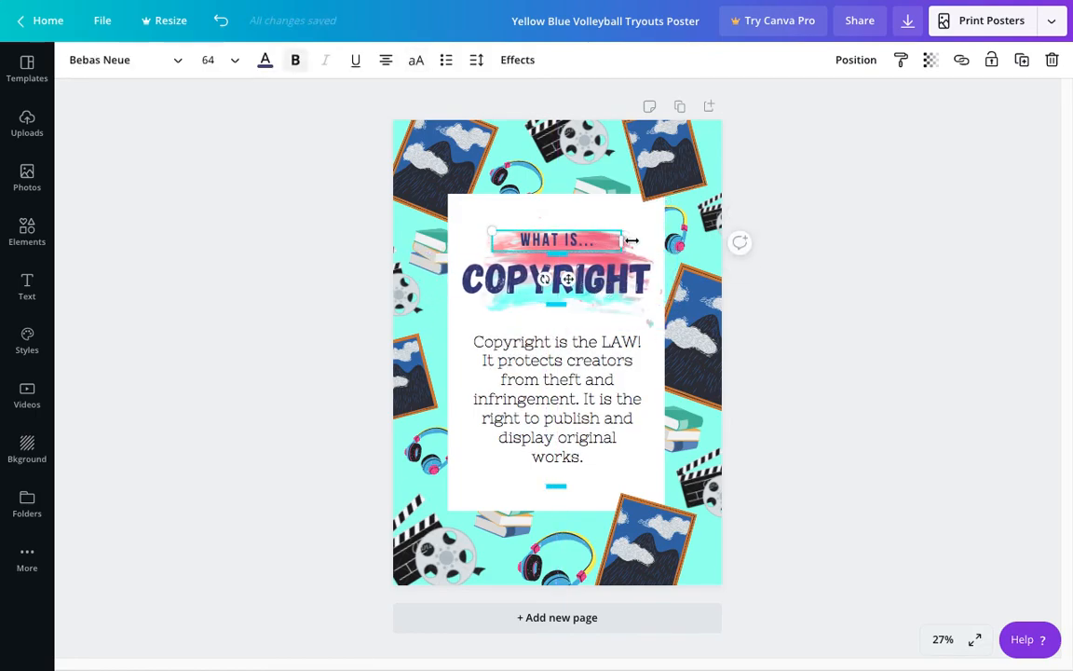
{"action": "left_click", "coordinate": [634, 318]}
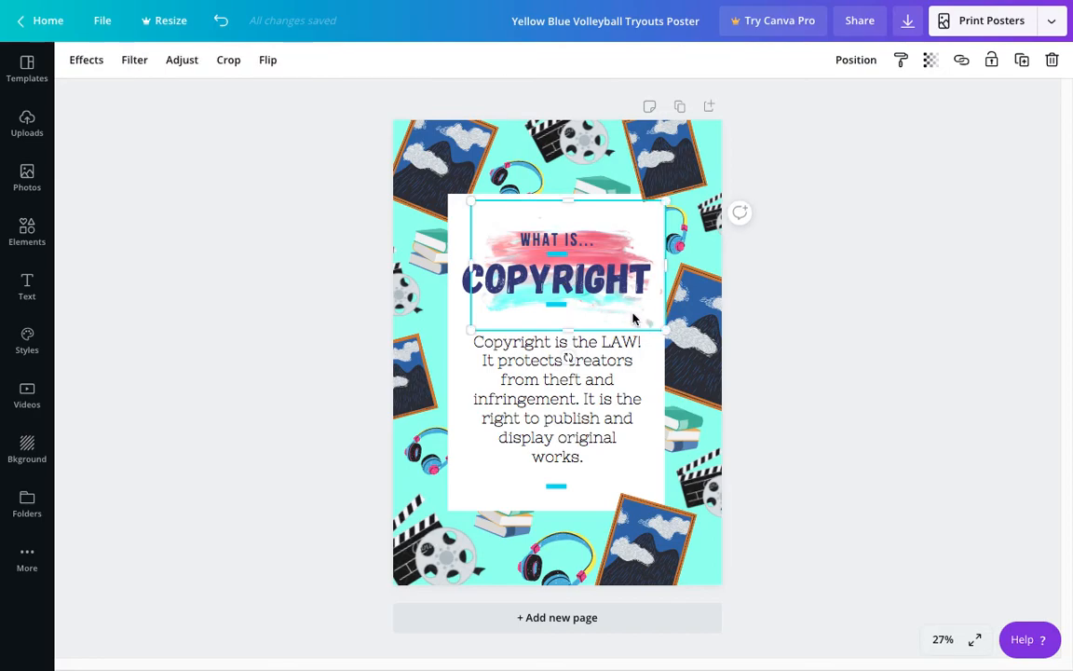
{"action": "left_click", "coordinate": [640, 225]}
{"action": "left_click_drag", "start_coordinate": [640, 226], "coordinate": [630, 221]}
{"action": "left_click", "coordinate": [825, 322]}
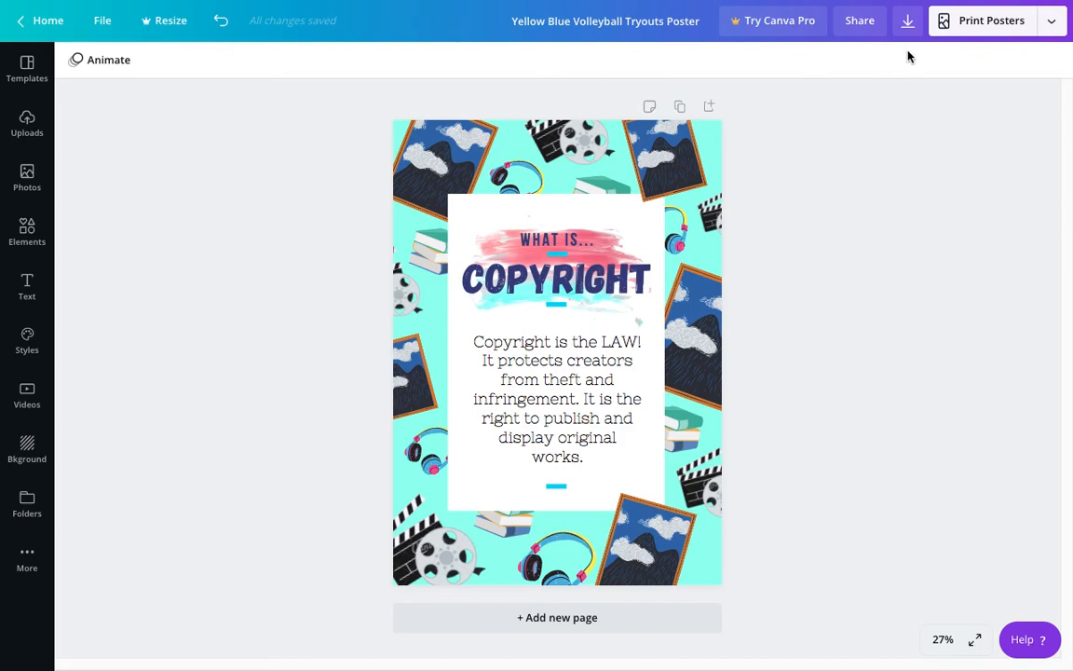
Step: Open the poster's download options and choose JPG as the file type
{"action": "left_click", "coordinate": [909, 22]}
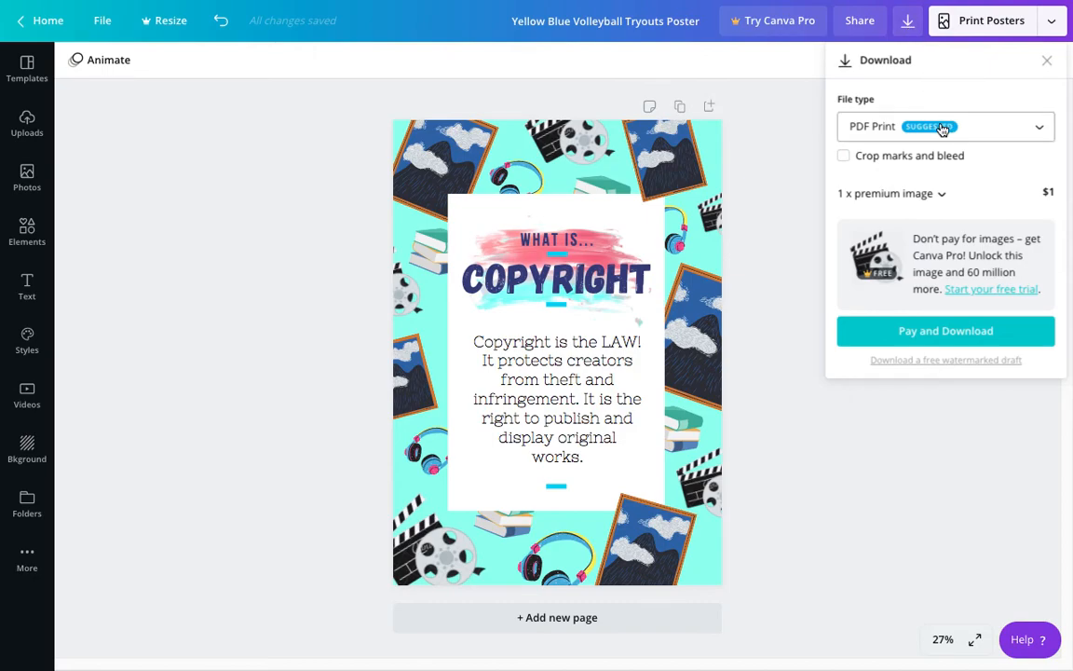
{"action": "left_click", "coordinate": [897, 132]}
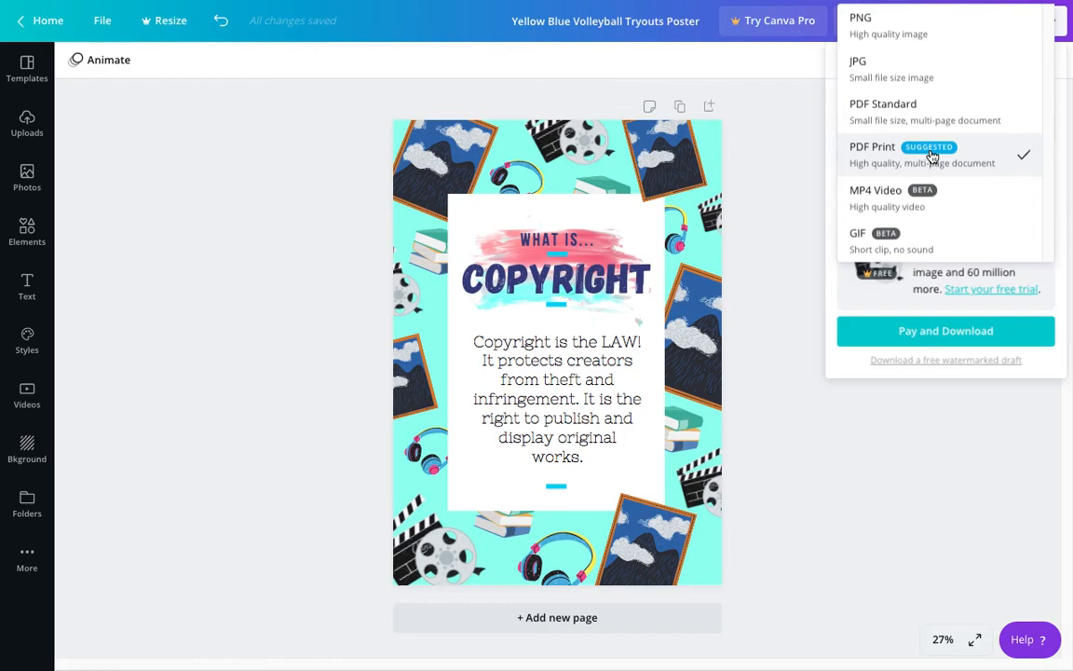
{"action": "left_click", "coordinate": [945, 71]}
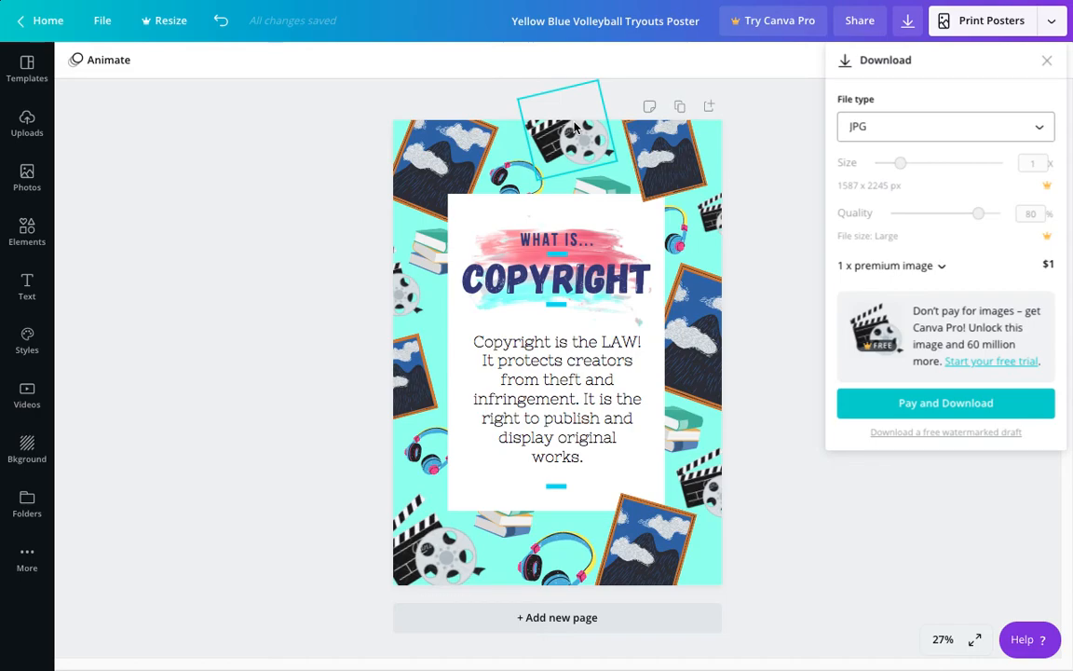
{"action": "left_click", "coordinate": [756, 294]}
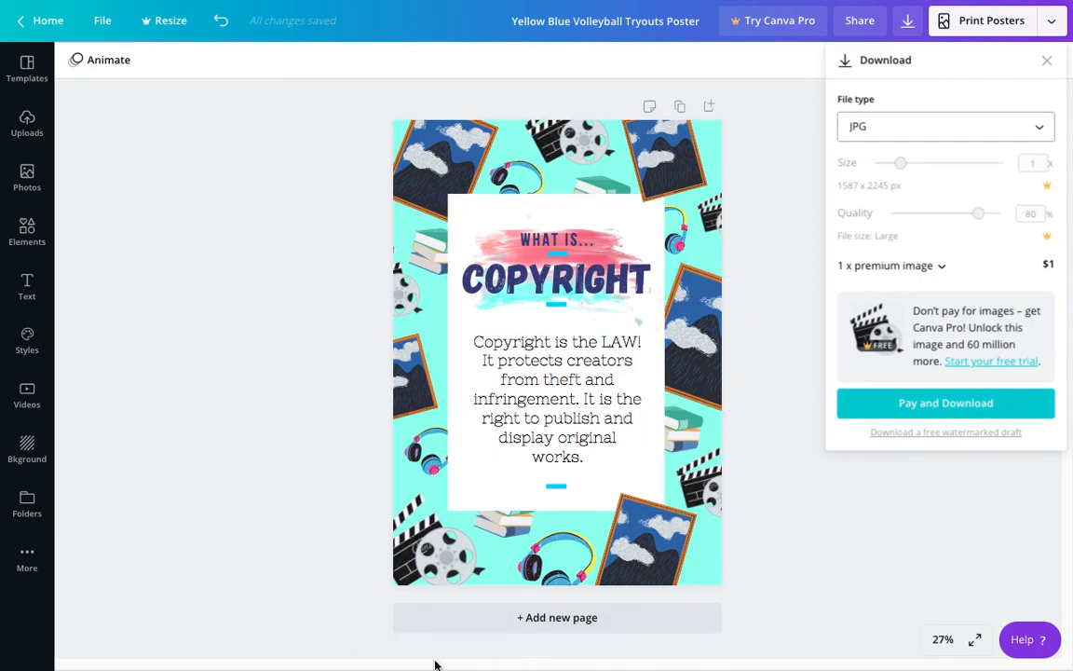
{"action": "mouse_move", "coordinate": [397, 661]}
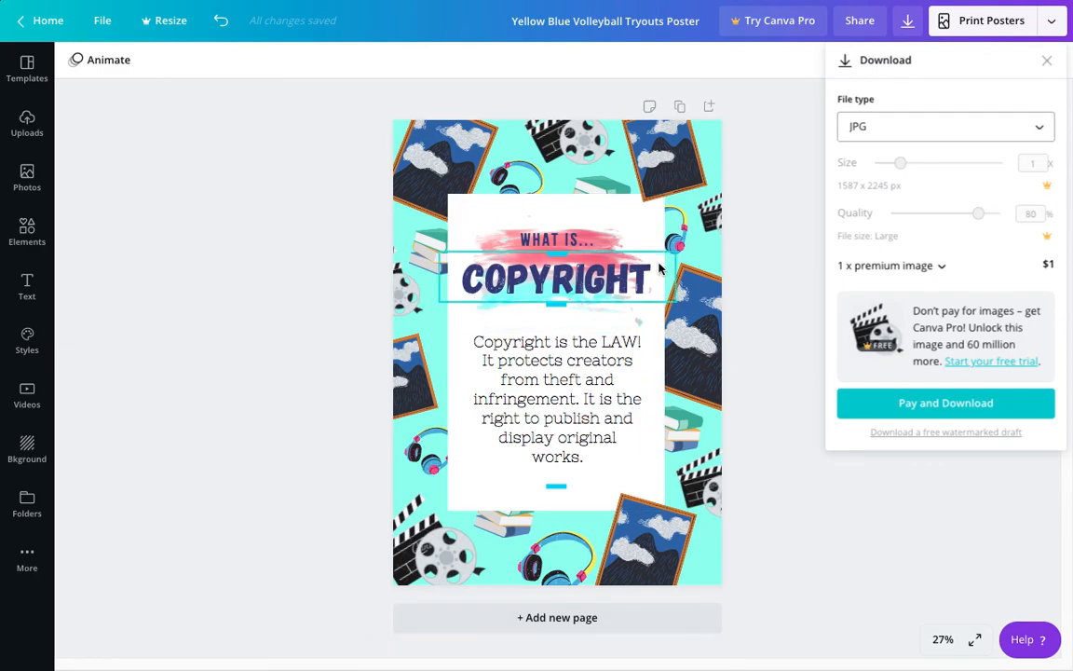
Step: Close the download options and capture a screenshot of the whole poster page
{"action": "left_click", "coordinate": [1047, 62]}
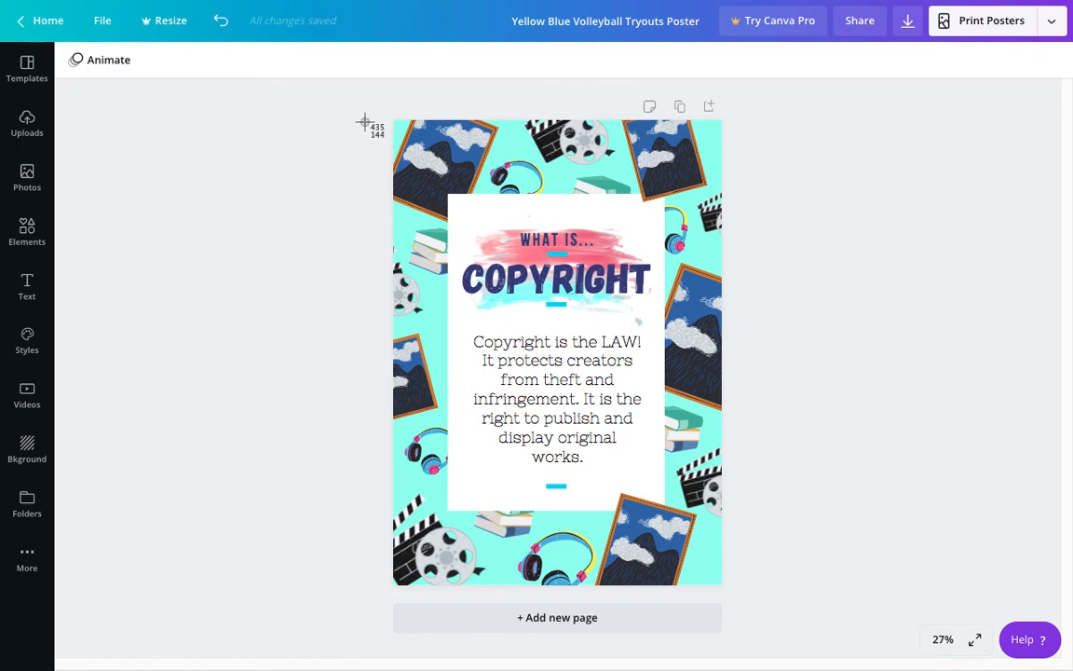
{"action": "left_click_drag", "start_coordinate": [392, 119], "coordinate": [725, 589]}
Step: Review the poster's download options again and close them without downloading
{"action": "left_click", "coordinate": [909, 22]}
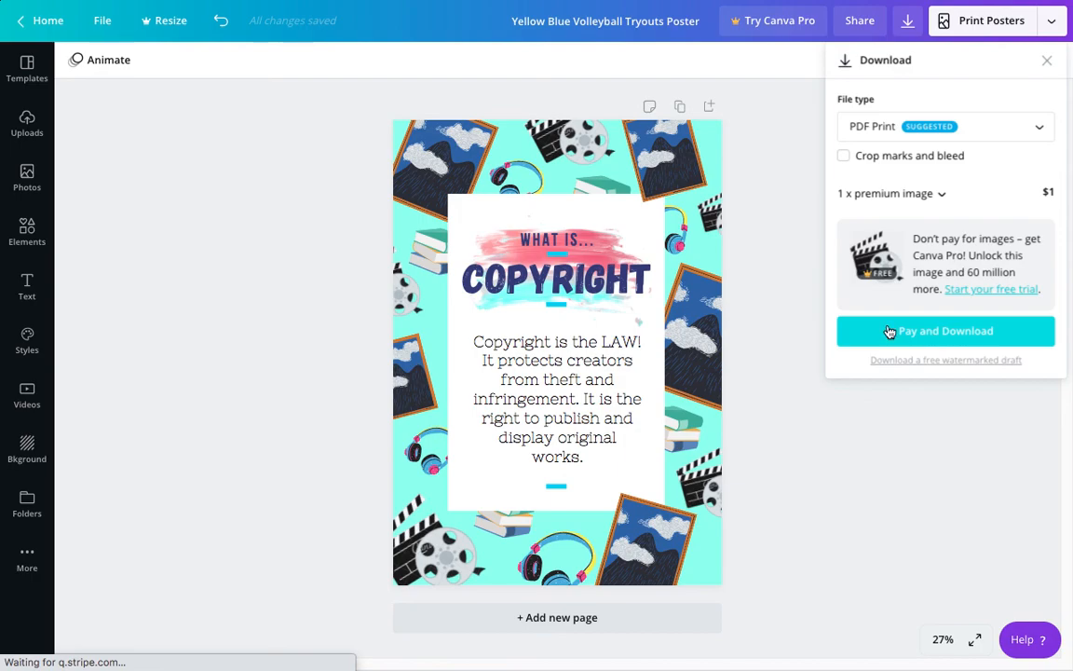
{"action": "left_click", "coordinate": [790, 297]}
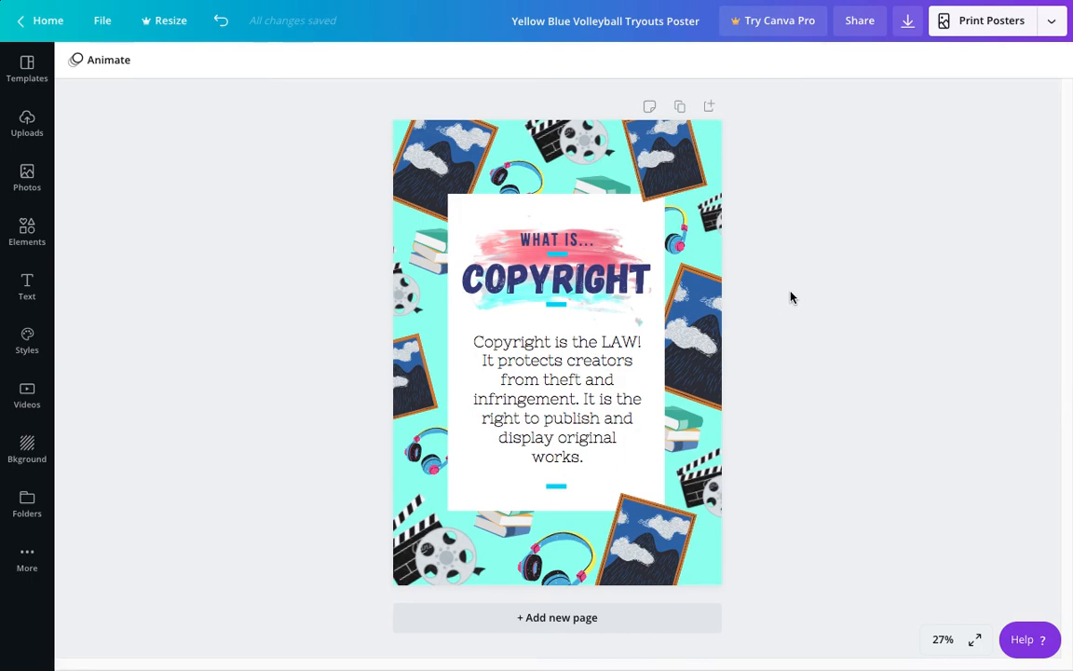